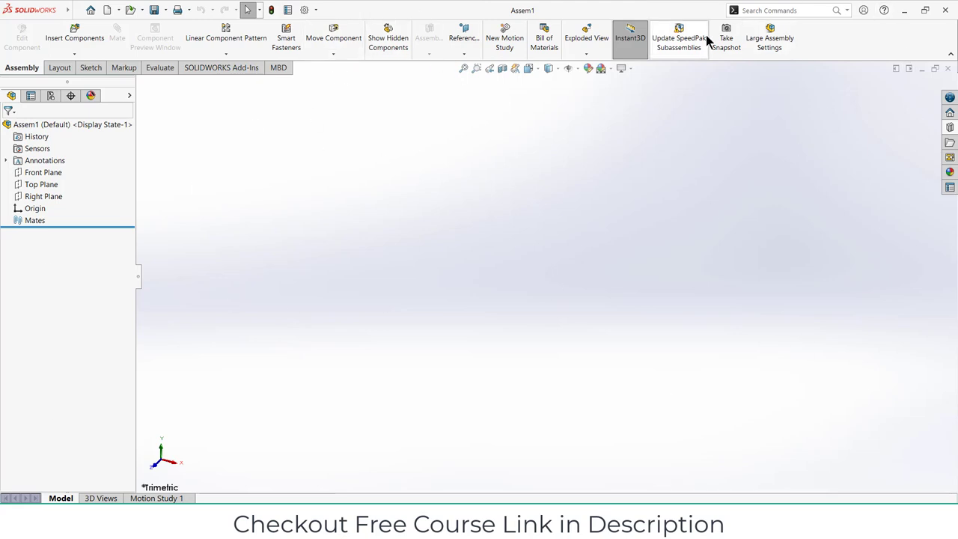
Expand the Design Library to Toolbox > ISO > Power Transmission > Gears to list the gear types.
left_click(950, 127)
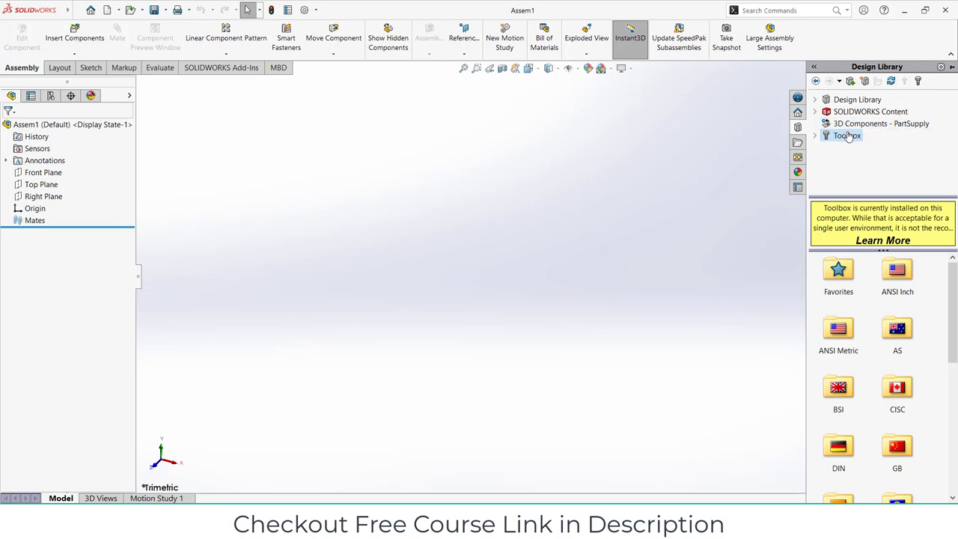
scroll(890, 393, "down", 3)
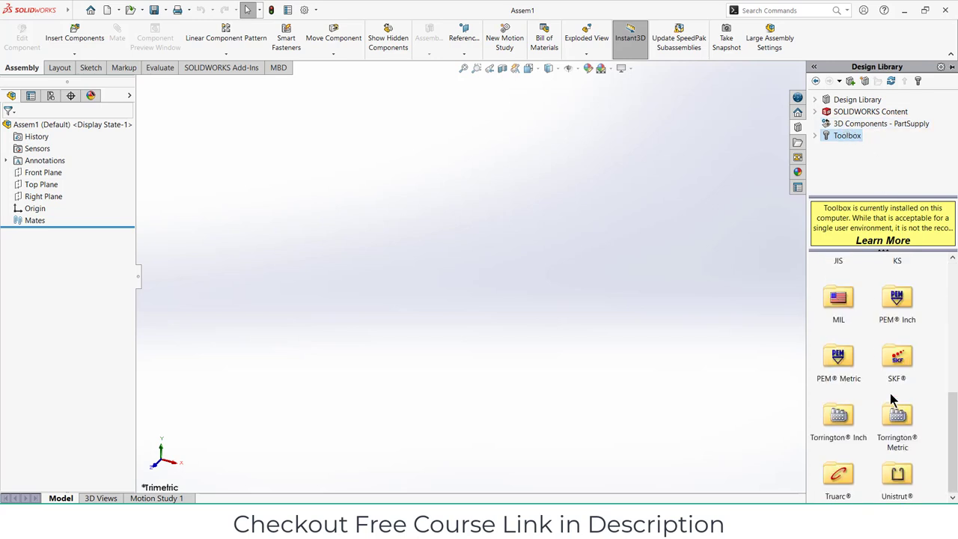
double_click(898, 364)
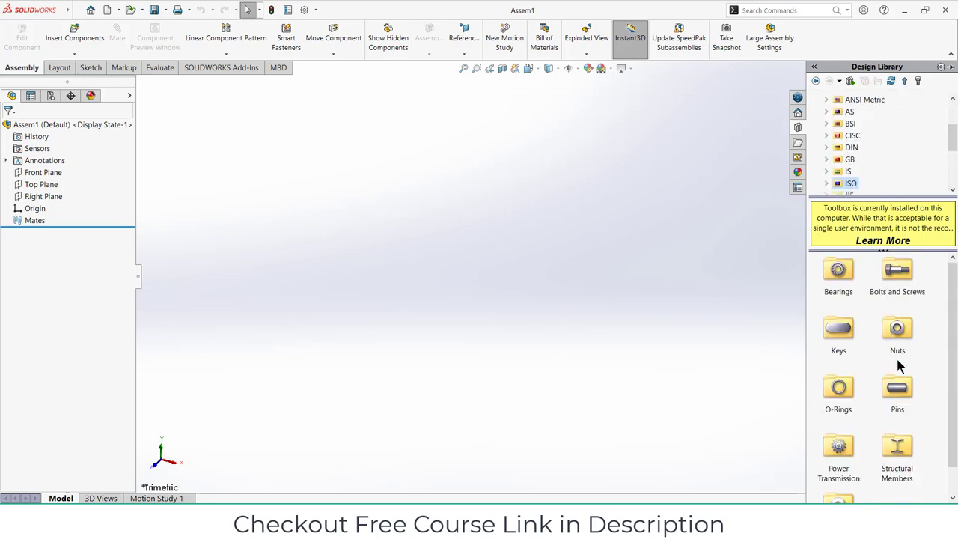
double_click(838, 448)
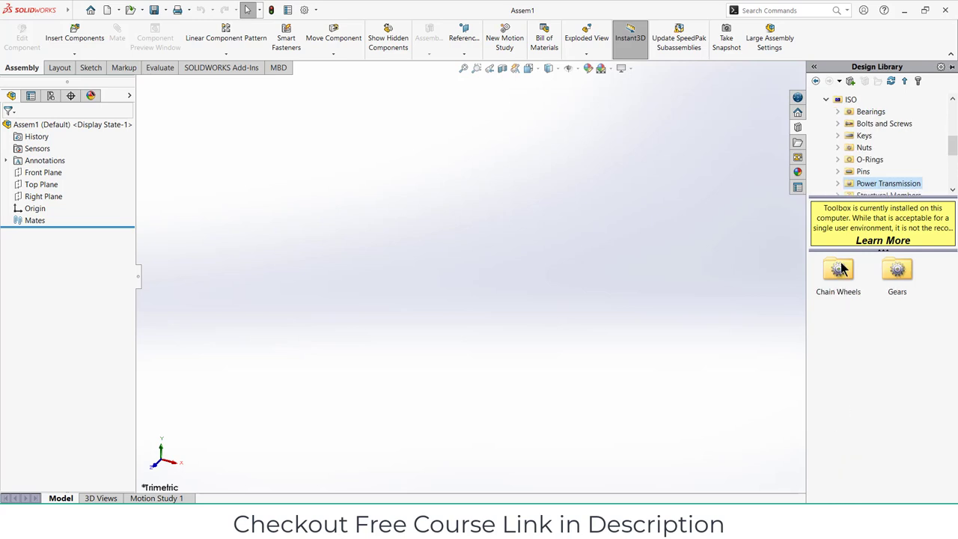
double_click(897, 271)
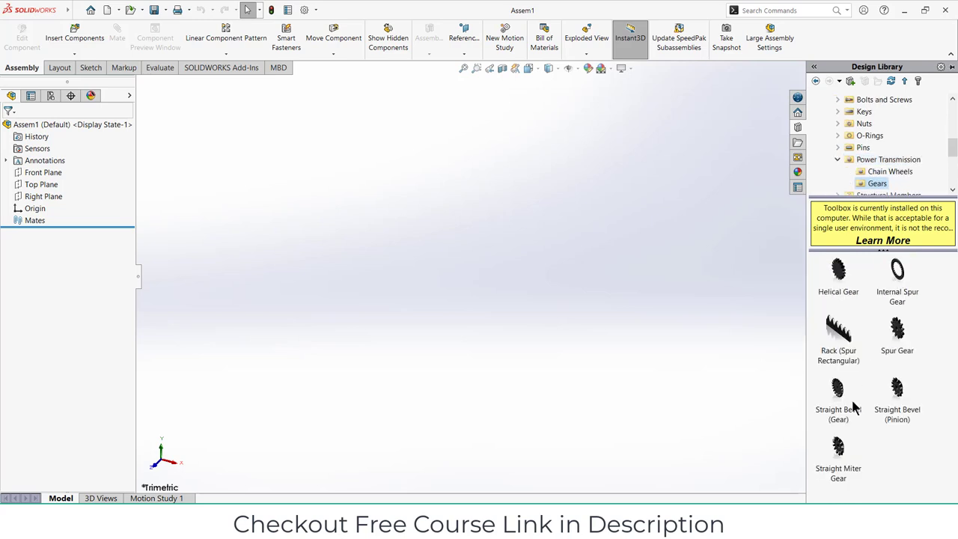
Drop a Straight Bevel (Gear) into the assembly and set its module to 3.
left_click_drag(838, 395, 641, 335)
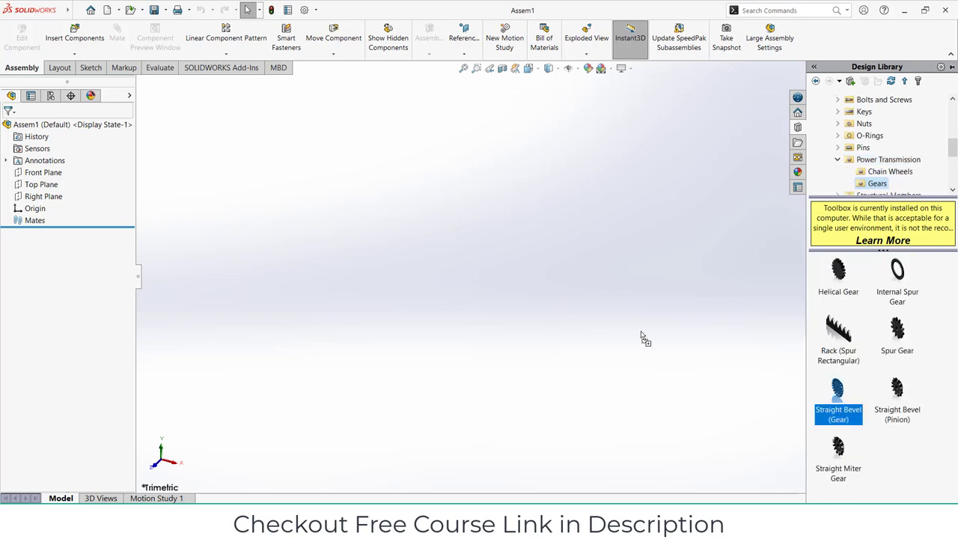
left_click_drag(536, 307, 535, 304)
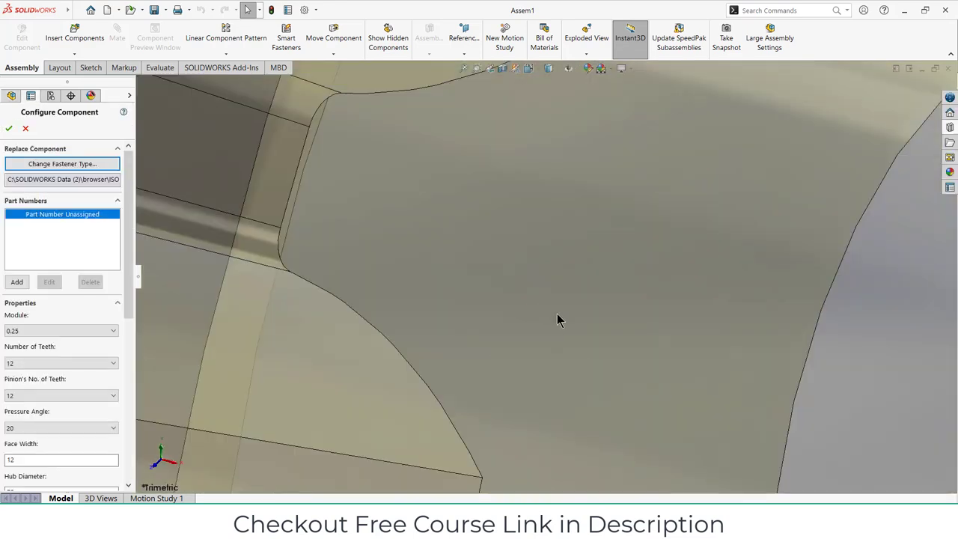
scroll(560, 314, "up", 3)
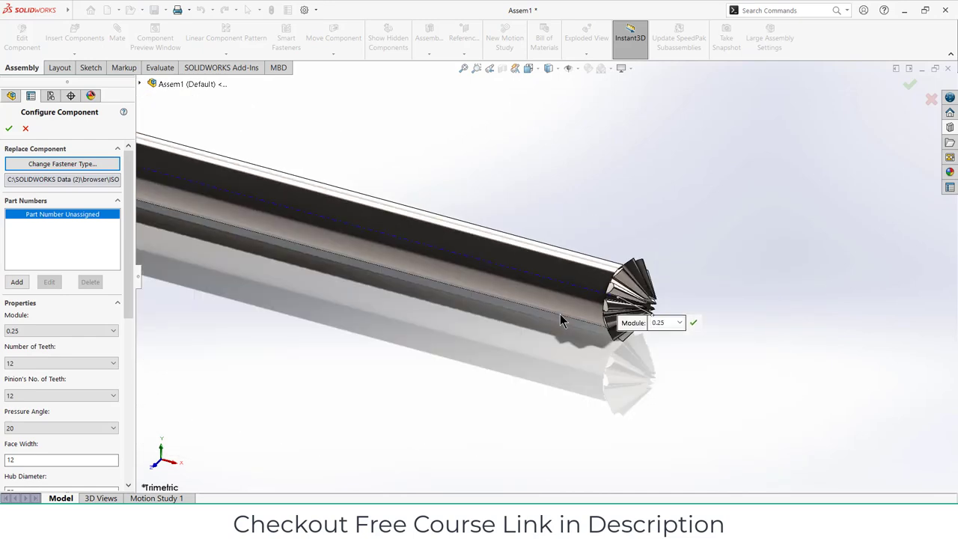
left_click(677, 323)
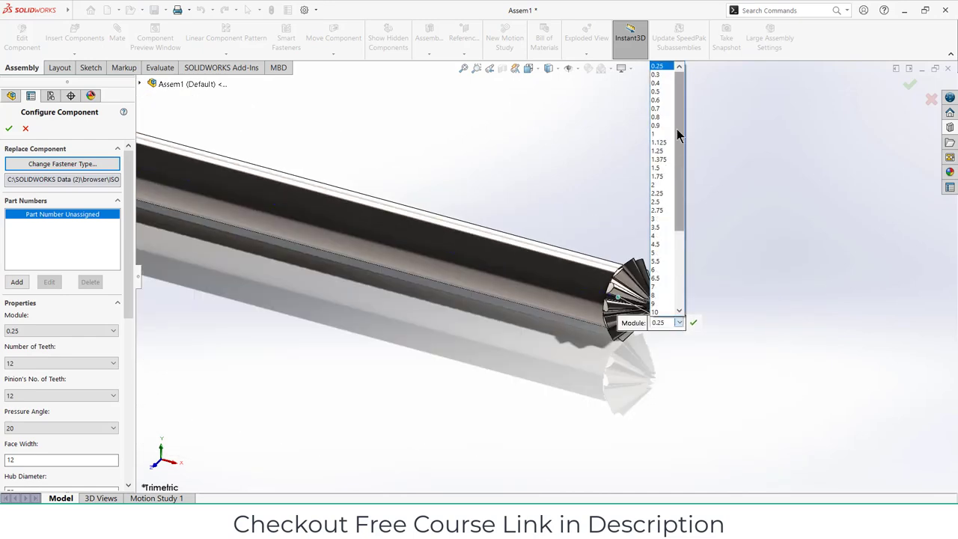
left_click(661, 218)
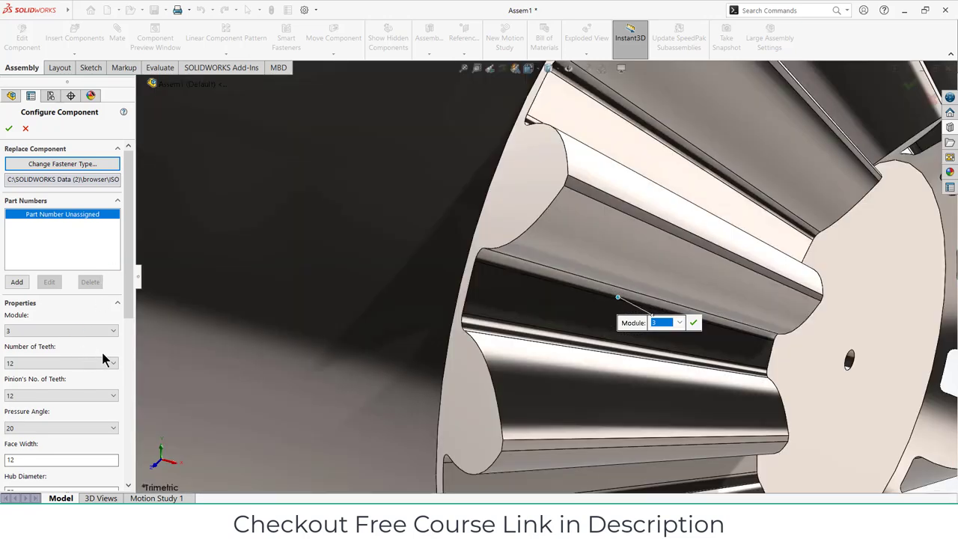
scroll(471, 327, "down", 5)
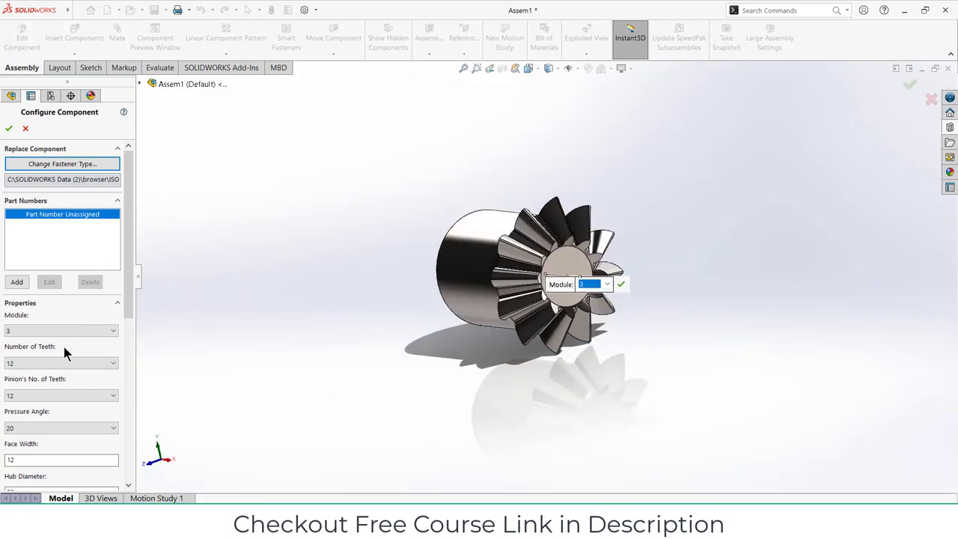
left_click(55, 362)
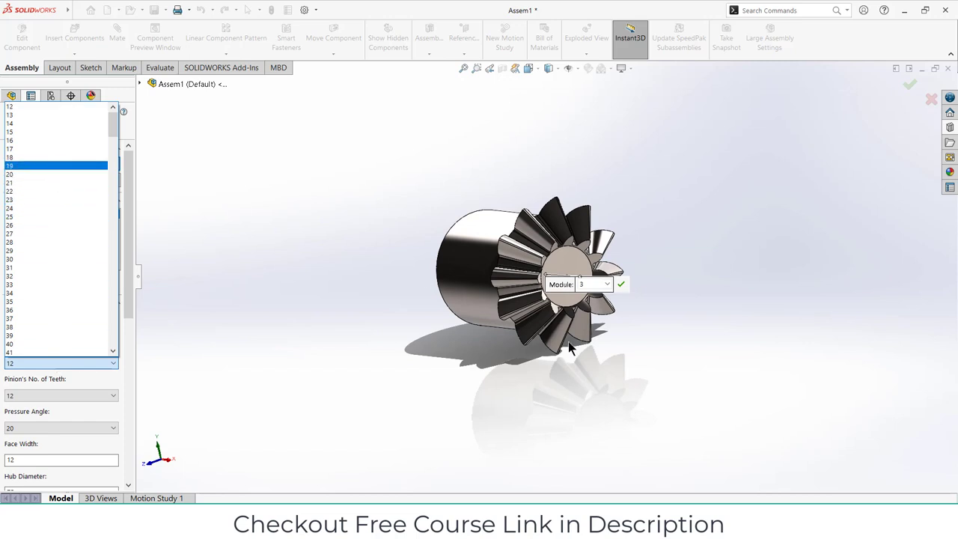
Set the gear's Number of Teeth to 48, correcting an initial 47, and Pinion's No. of Teeth to 22.
key("alt+Tab")
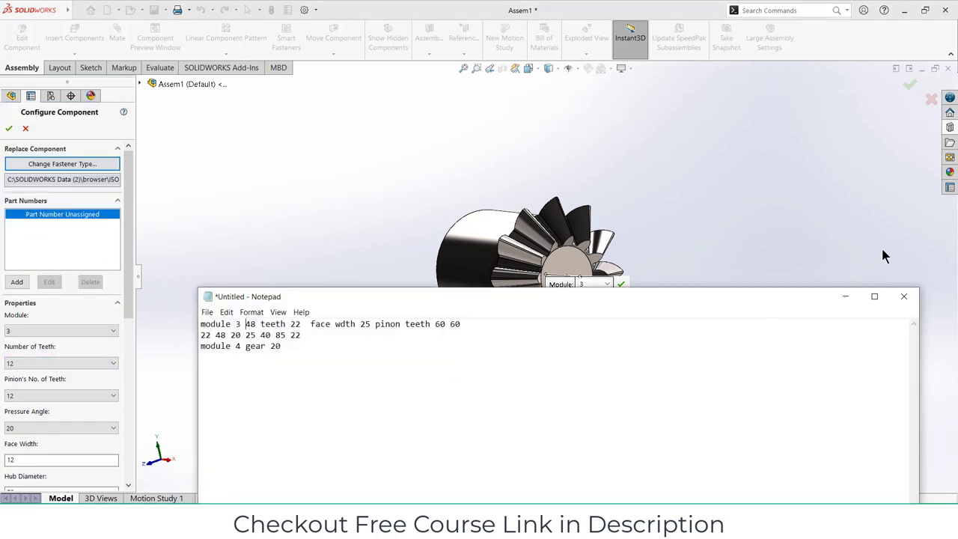
left_click(844, 297)
left_click(54, 363)
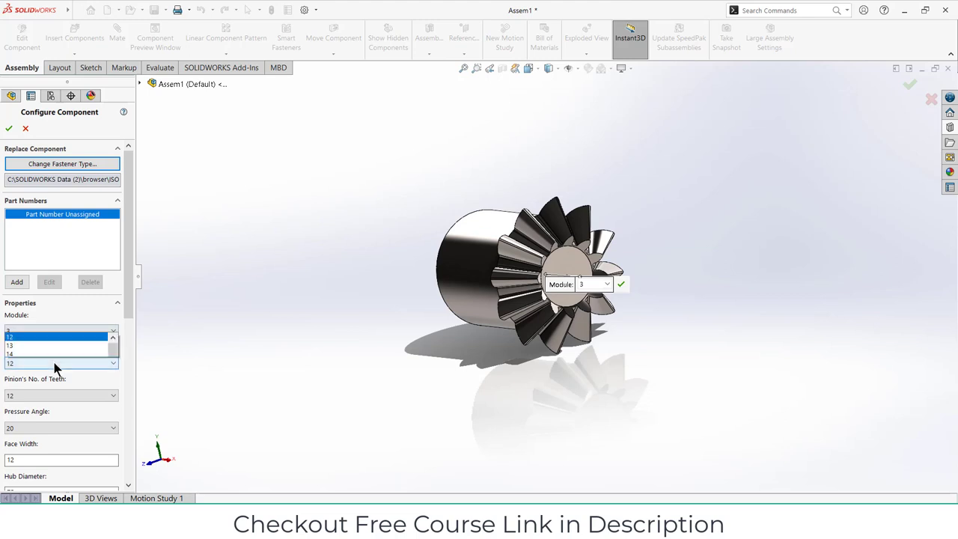
scroll(57, 275, "down", 2)
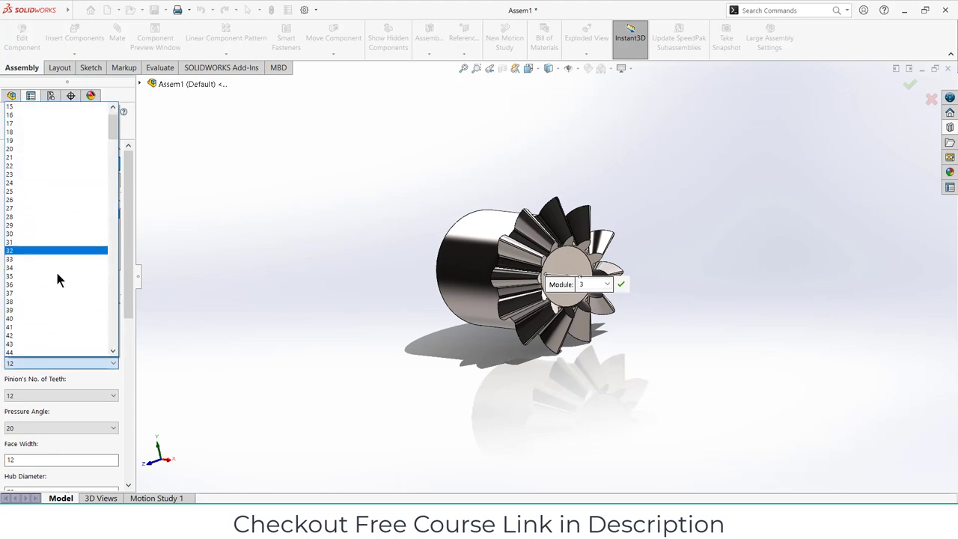
scroll(57, 279, "down", 2)
left_click(60, 346)
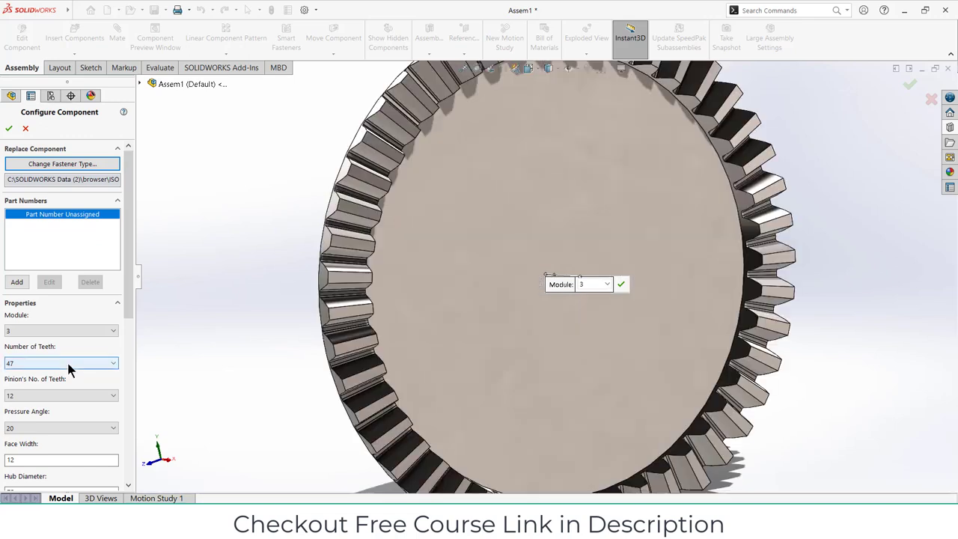
left_click(66, 365)
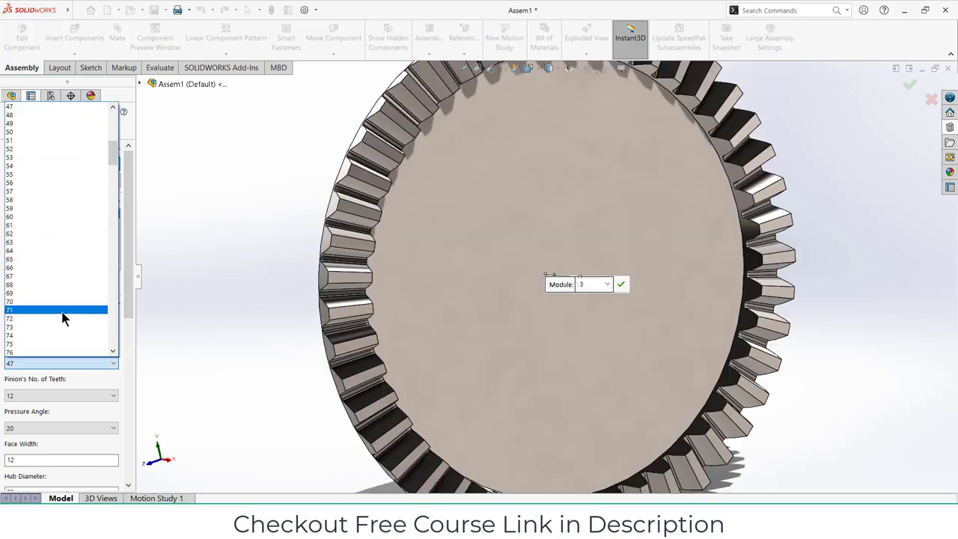
left_click(61, 118)
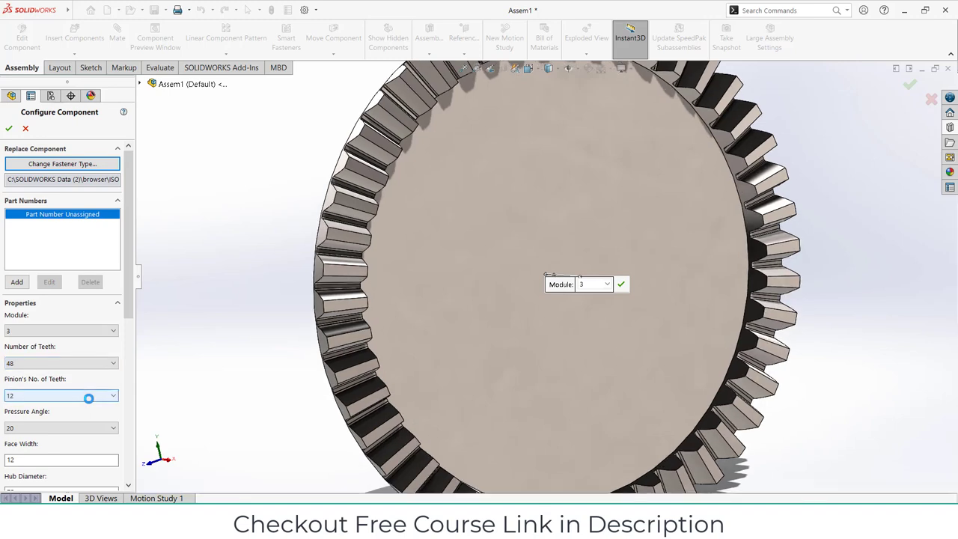
left_click(88, 397)
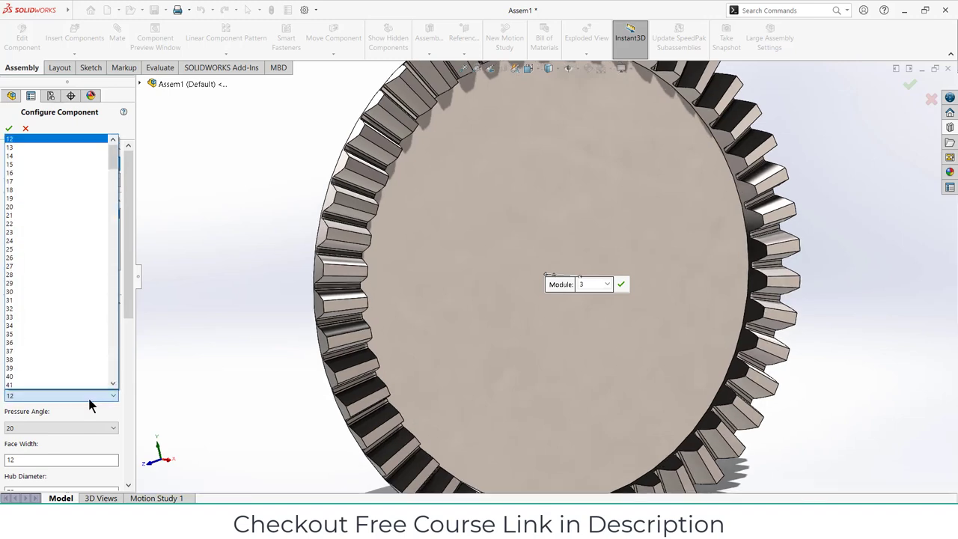
left_click(78, 223)
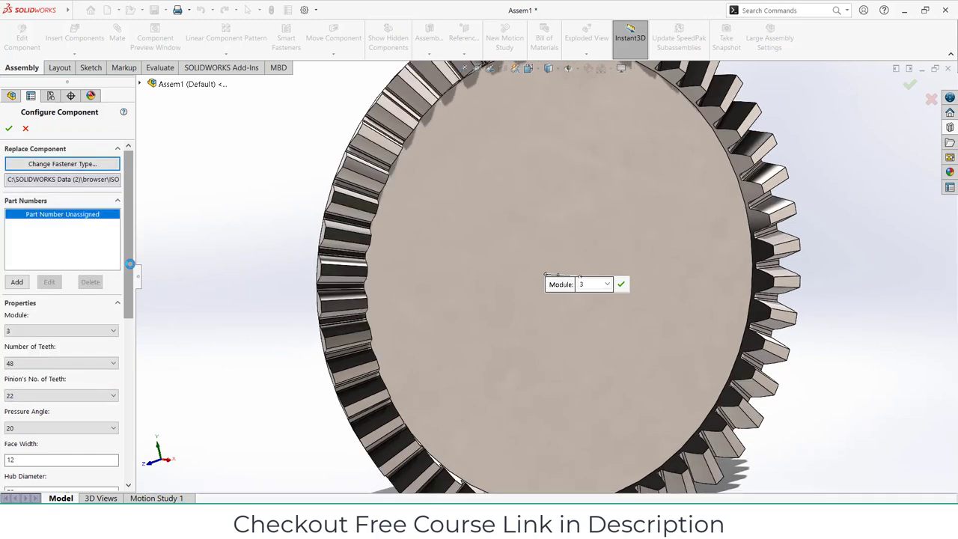
left_click_drag(130, 265, 126, 335)
Enter face width 25, hub diameter 60 and mounting distance 60 for the bevel gear.
middle_click_drag(407, 327, 443, 186)
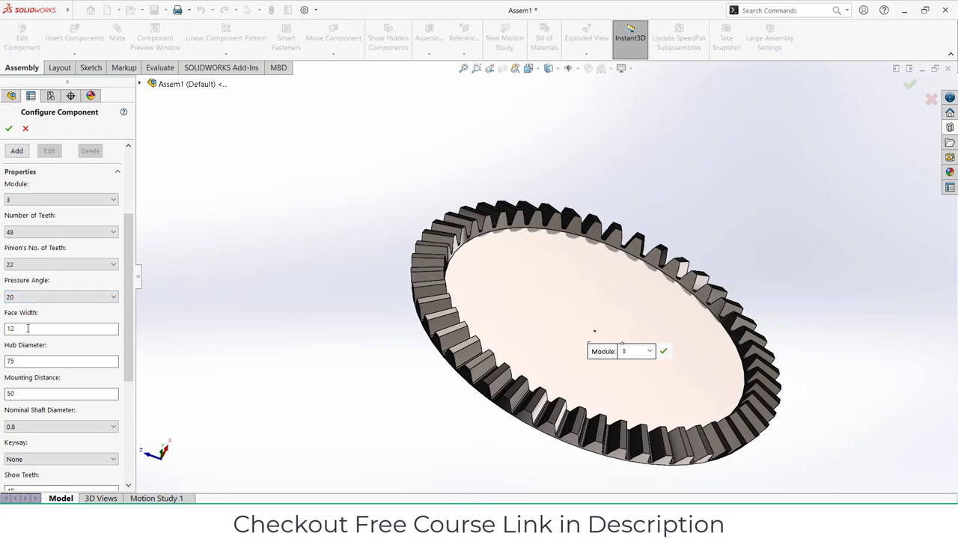
type("25")
key("alt+Tab")
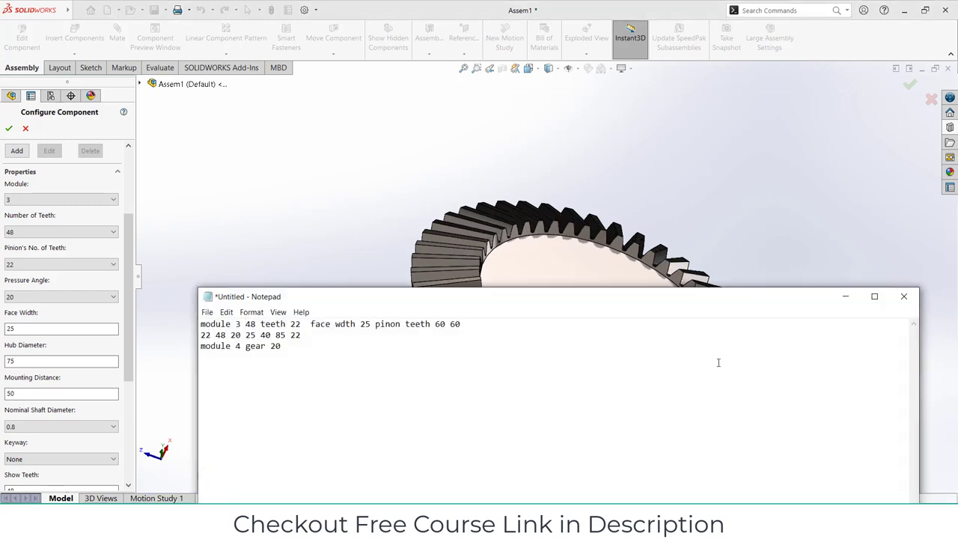
left_click(848, 297)
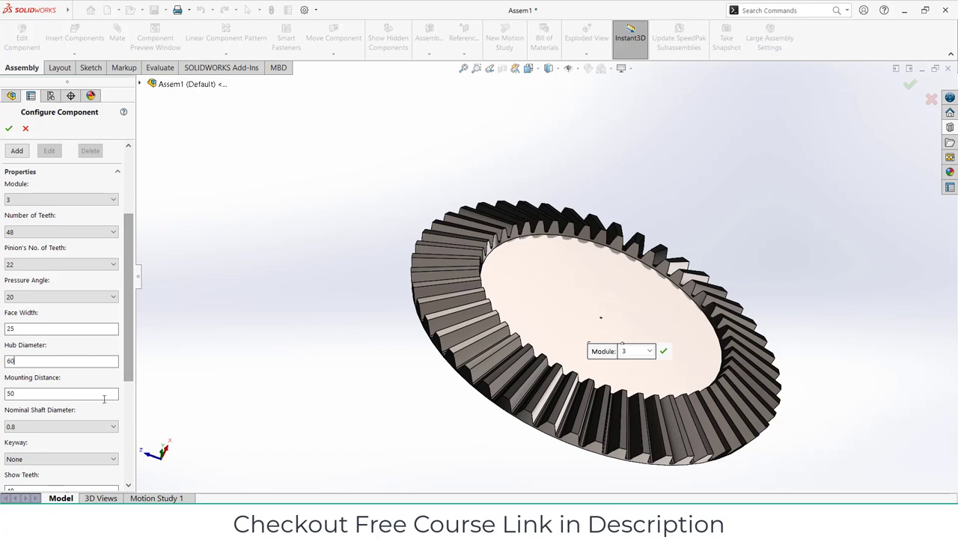
key("Return")
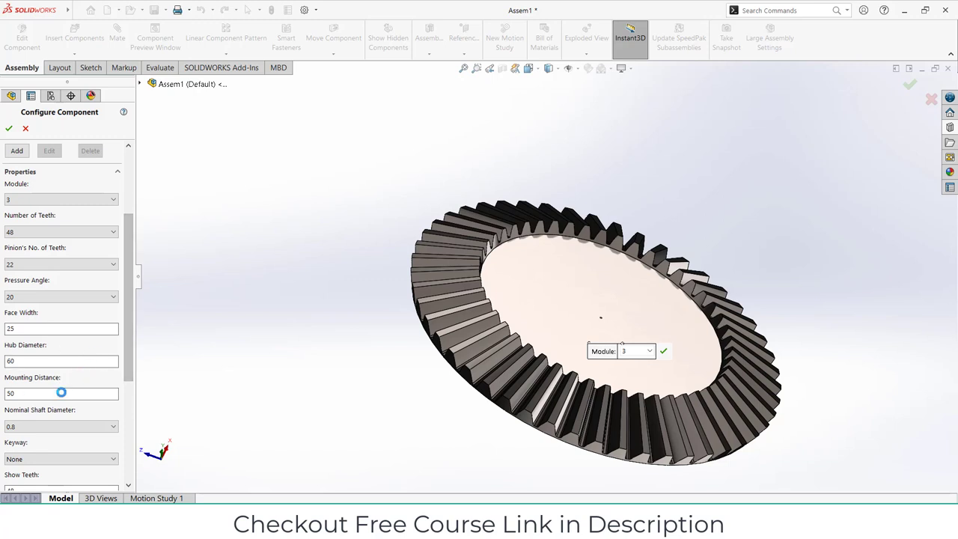
double_click(12, 393)
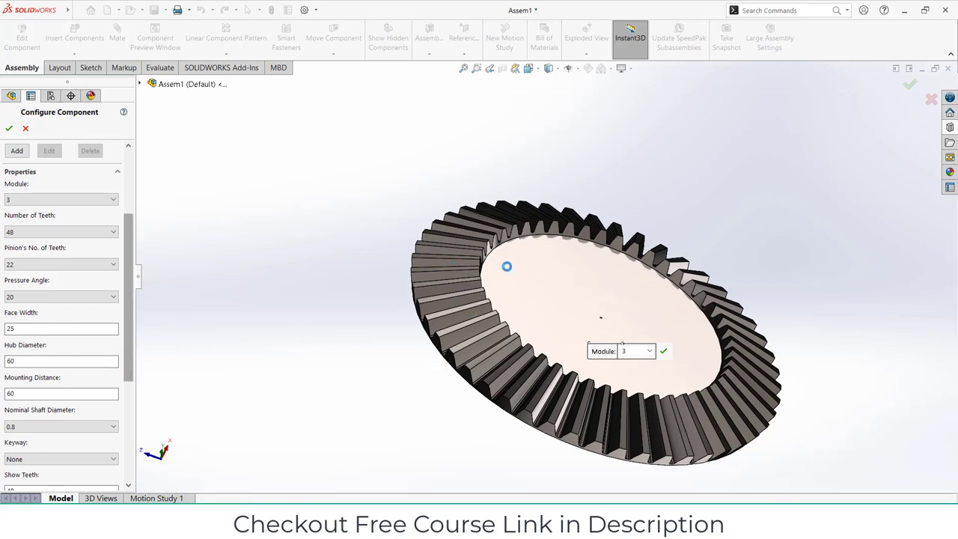
Set a nominal shaft diameter of 20 and a Square(1) keyway, then accept the bevel gear configuration.
middle_click_drag(796, 297, 792, 257)
scroll(556, 318, "up", 3)
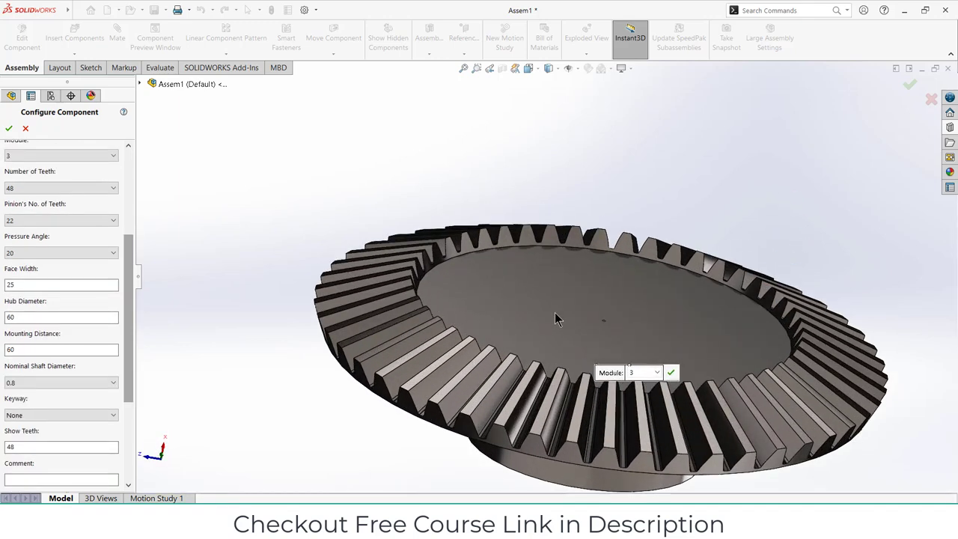
left_click(59, 382)
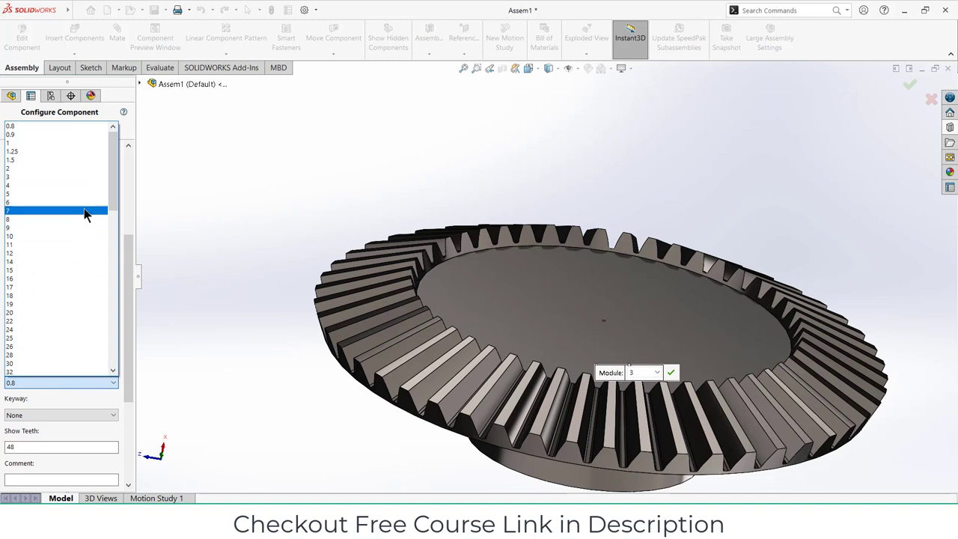
left_click(73, 313)
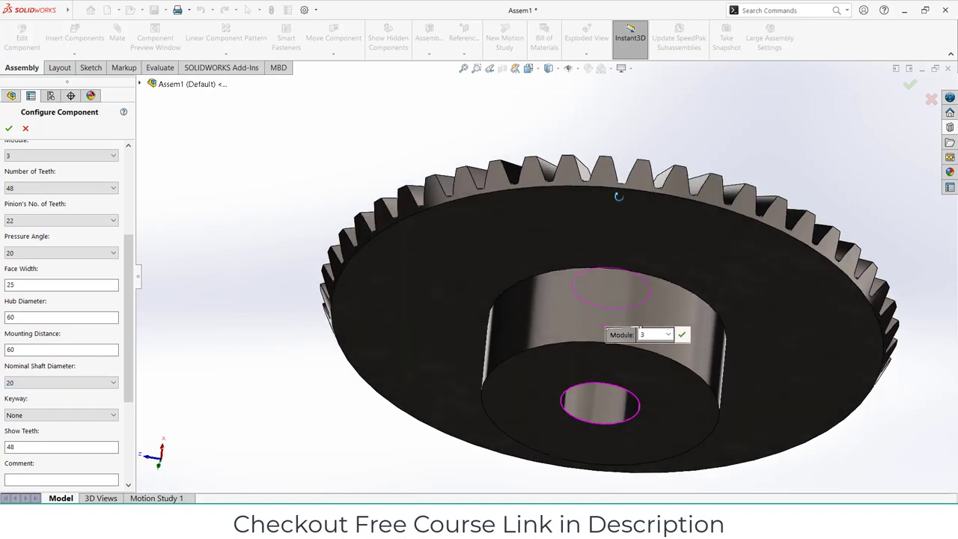
middle_click_drag(619, 197, 554, 378)
left_click(108, 417)
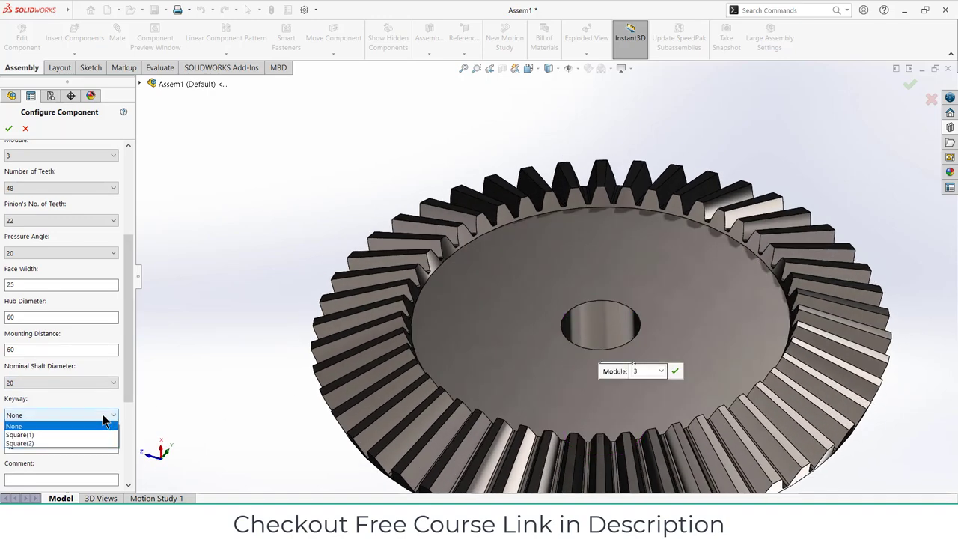
left_click(101, 435)
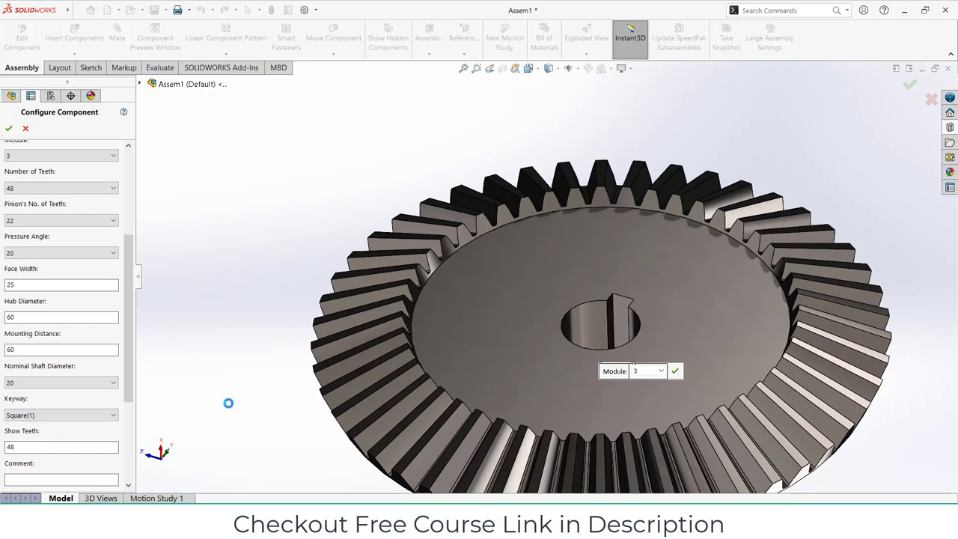
middle_click_drag(589, 272, 493, 332)
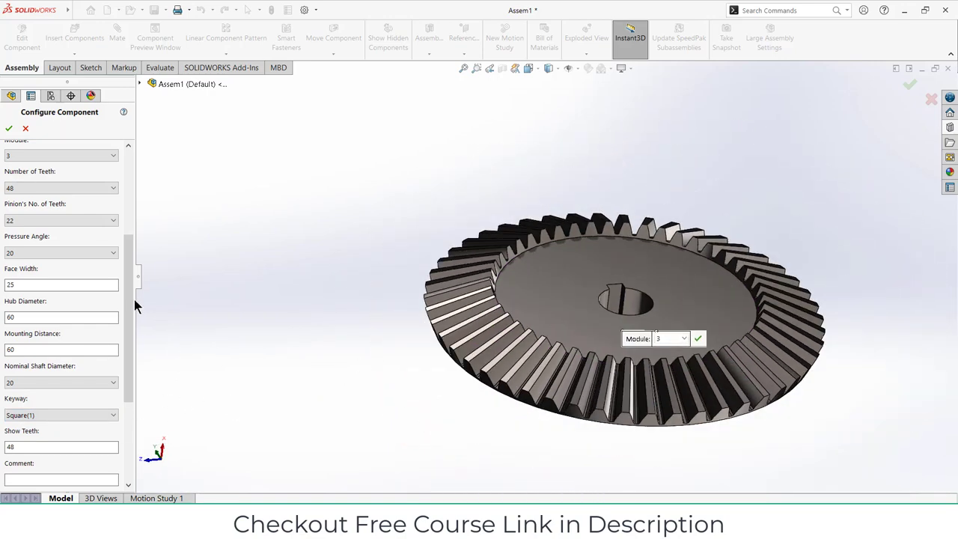
scroll(135, 305, "up", 3)
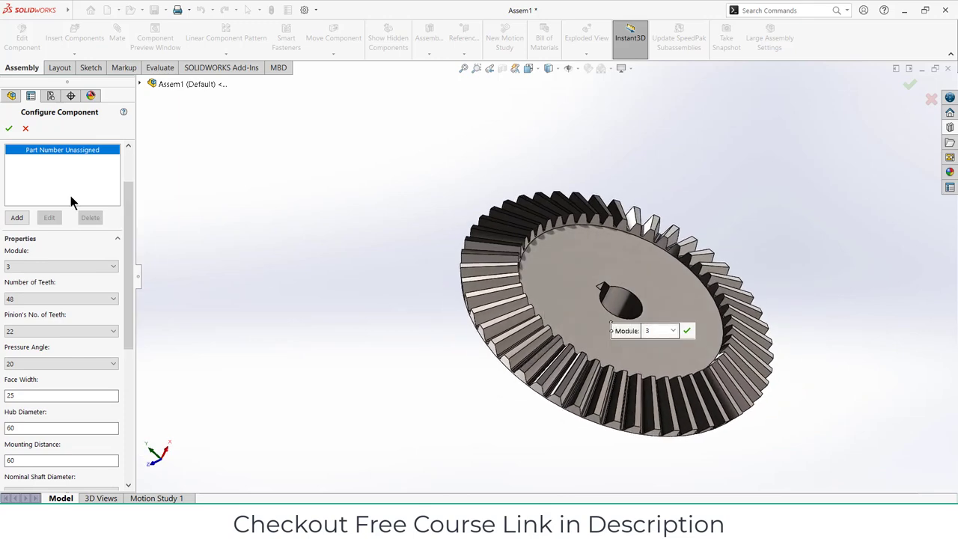
left_click(9, 128)
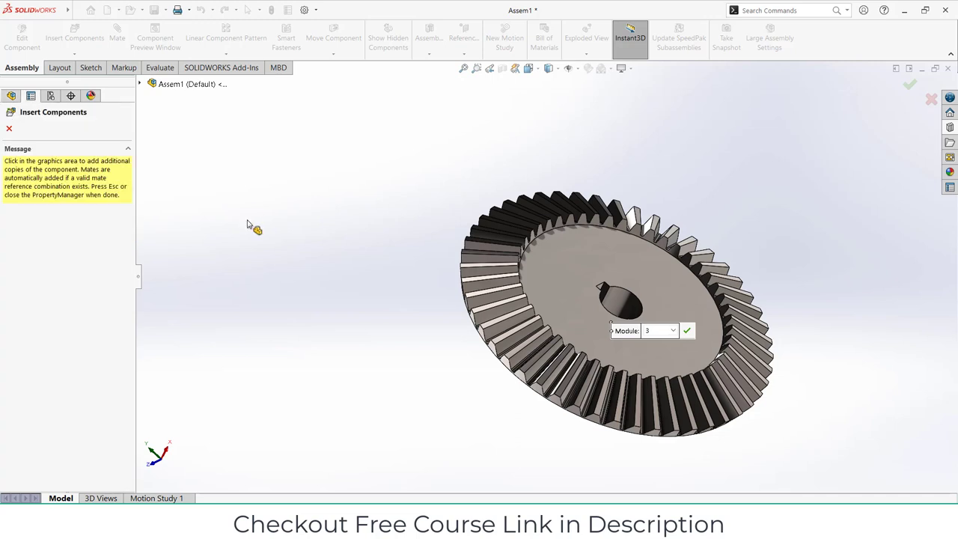
Stop inserting copies, switch the bevel gear to Float and drag it to a new spot.
left_click(8, 127)
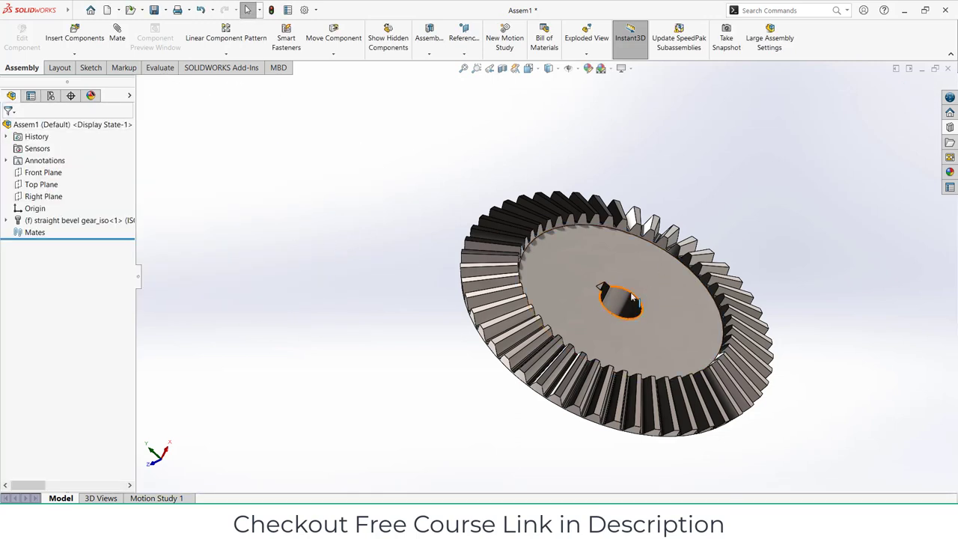
left_click(595, 263)
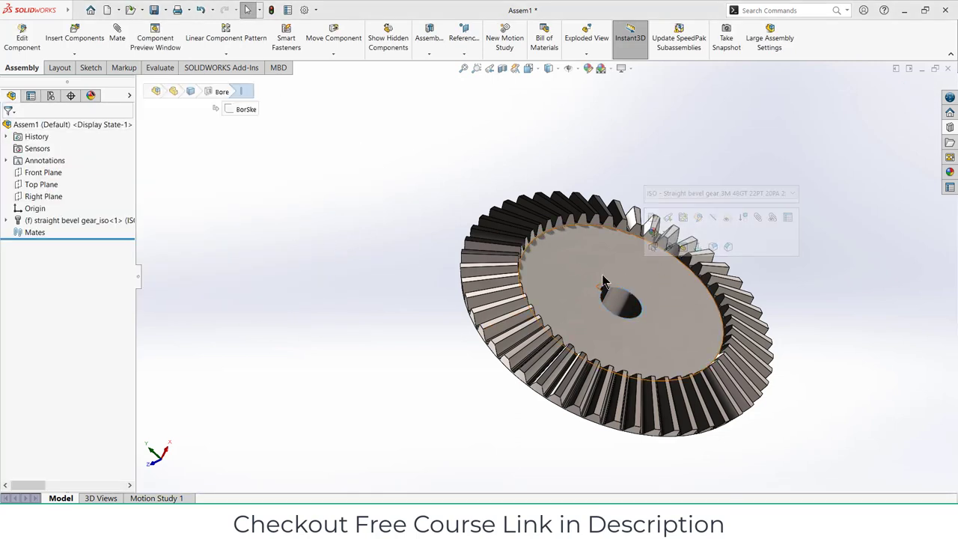
left_click(603, 283)
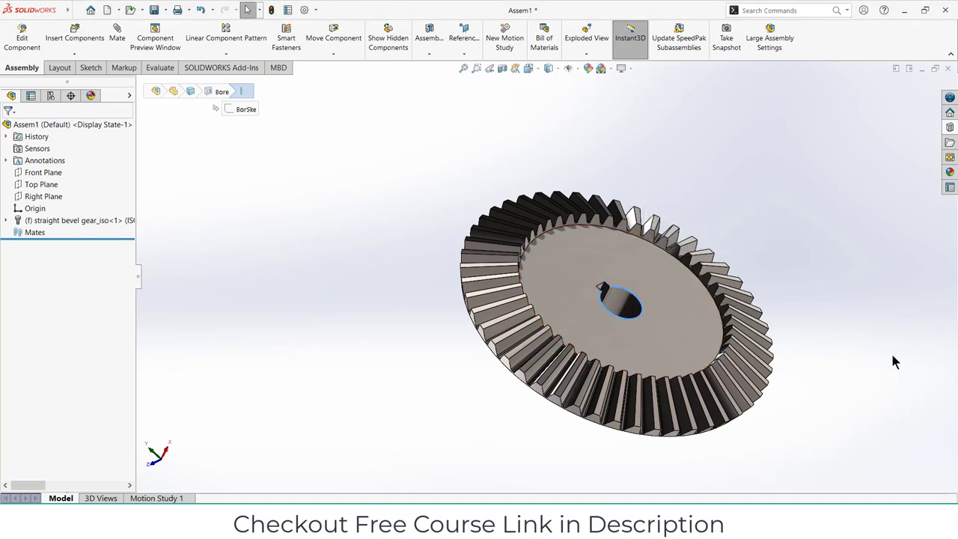
right_click(639, 274)
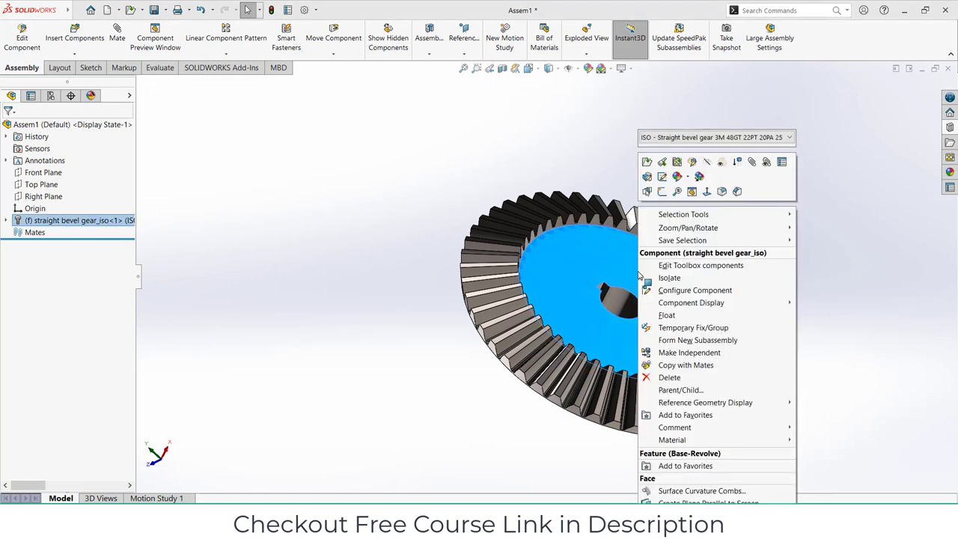
left_click(665, 315)
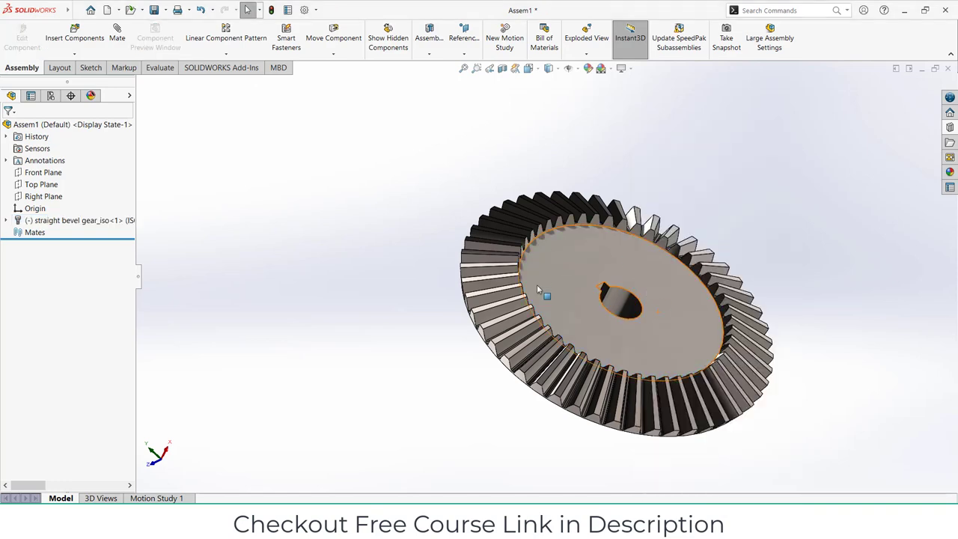
left_click_drag(536, 288, 521, 308)
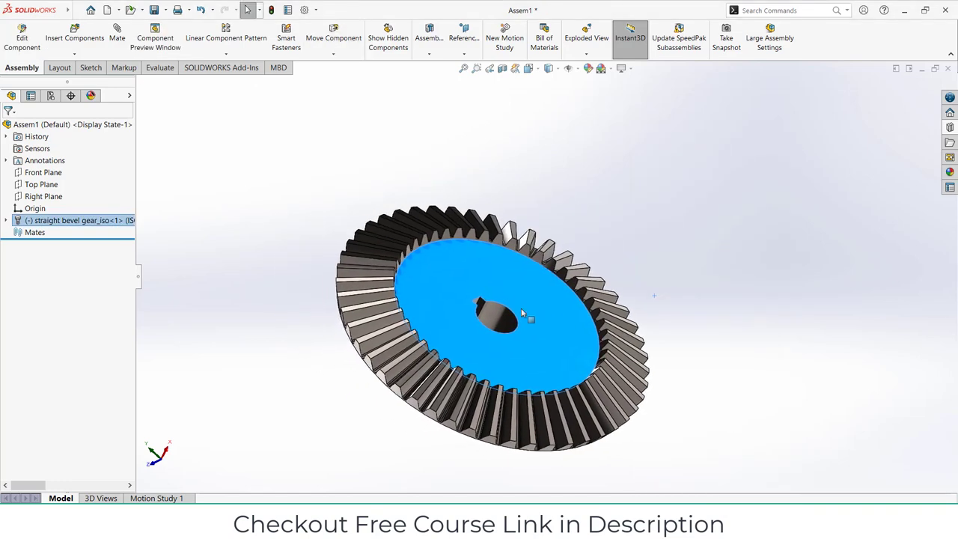
Sketch a vertical centerline upward from the origin on the Front Plane and exit the sketch.
left_click(36, 176)
left_click(43, 163)
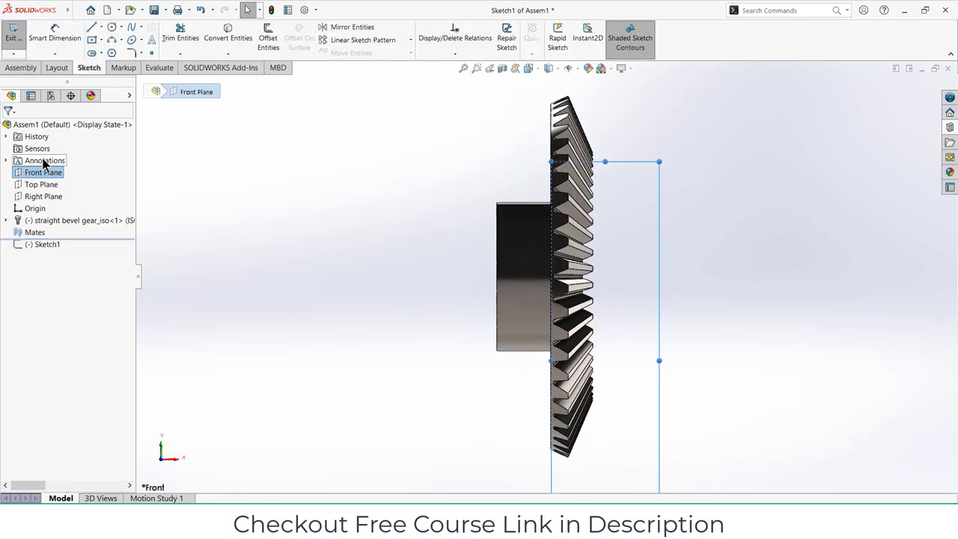
left_click(101, 27)
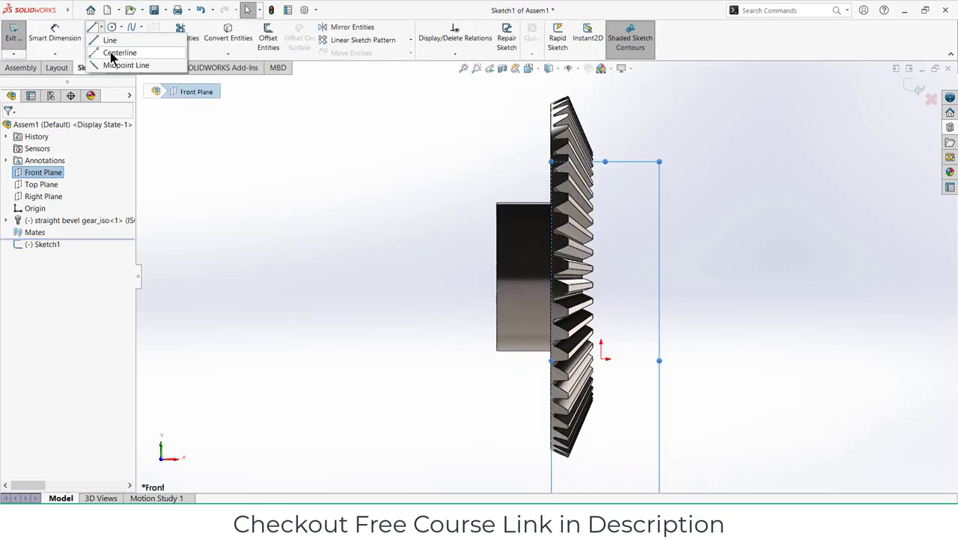
left_click(110, 52)
left_click(601, 358)
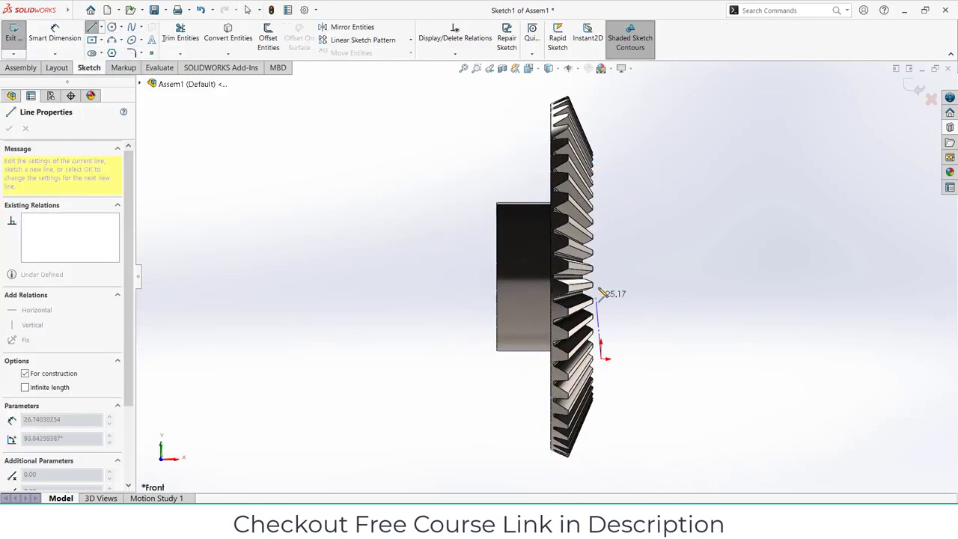
left_click(601, 259)
key("Escape")
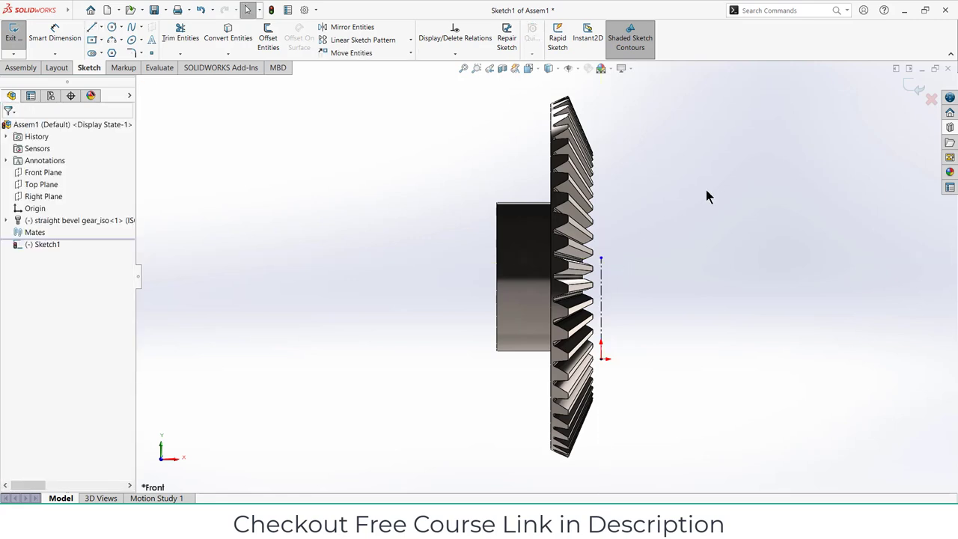
left_click(915, 89)
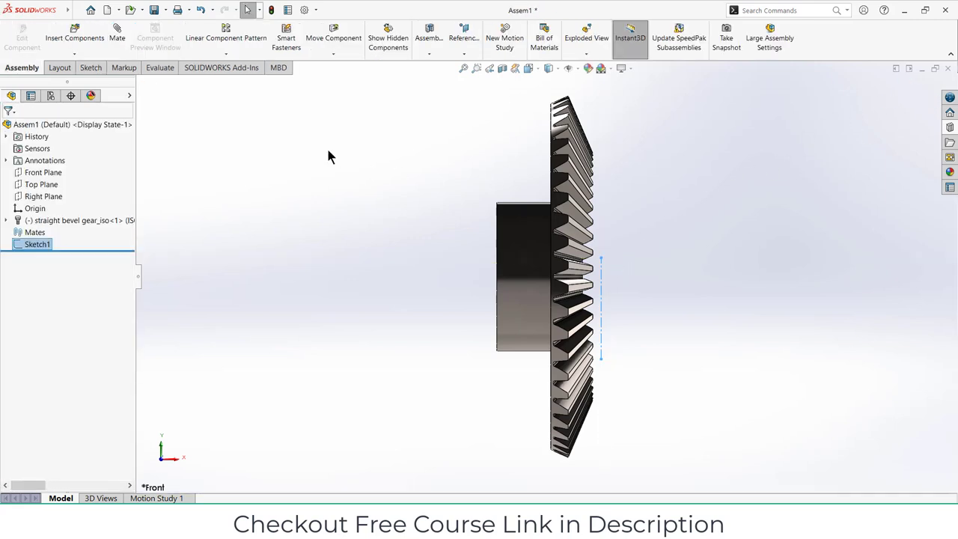
left_click(116, 41)
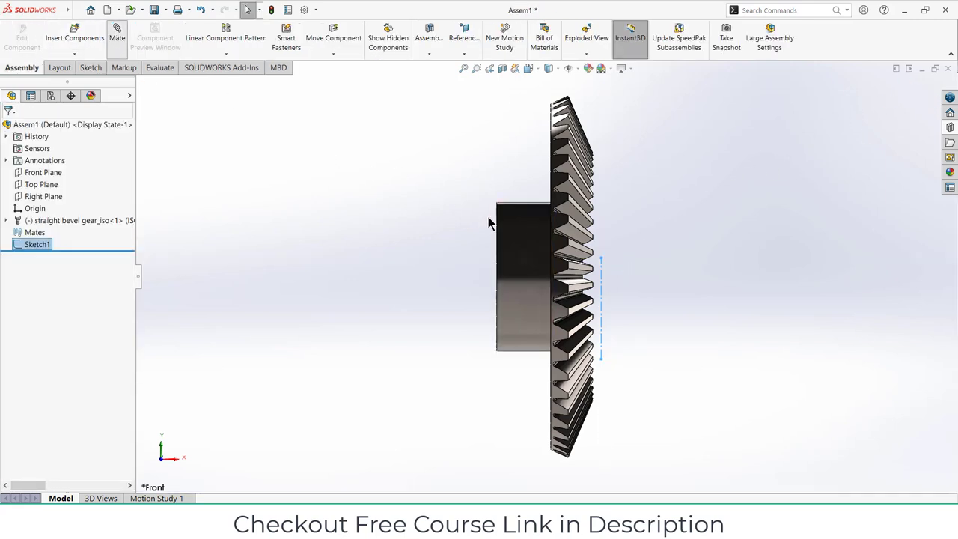
left_click(510, 258)
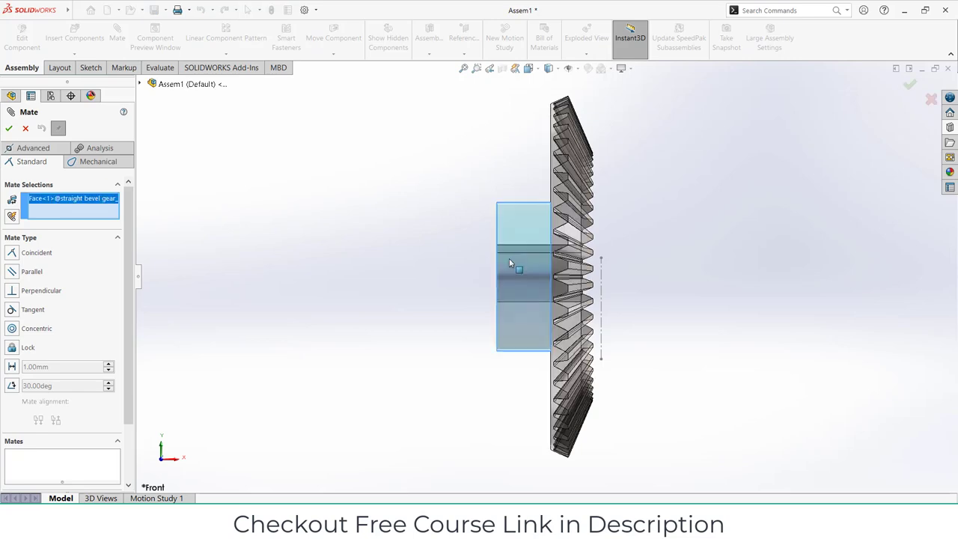
left_click(600, 298)
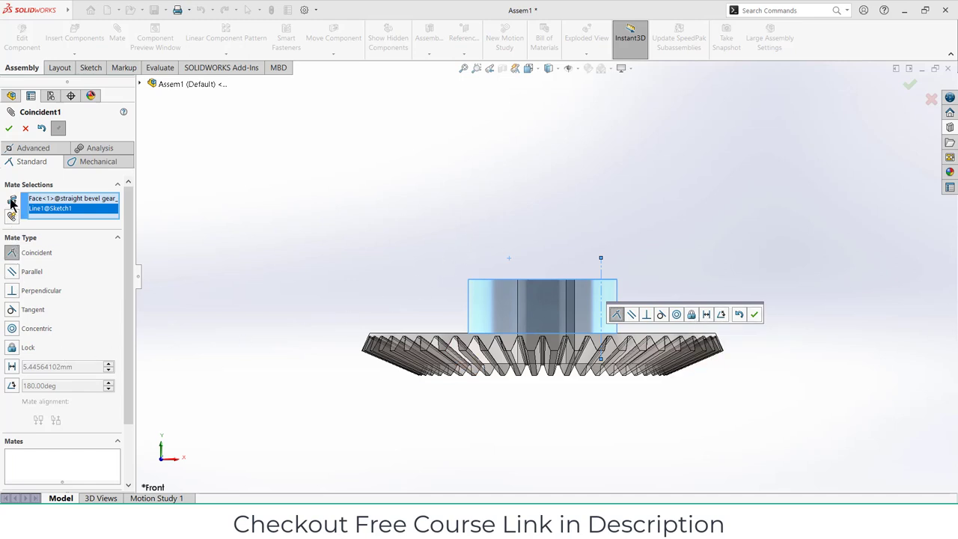
left_click(25, 131)
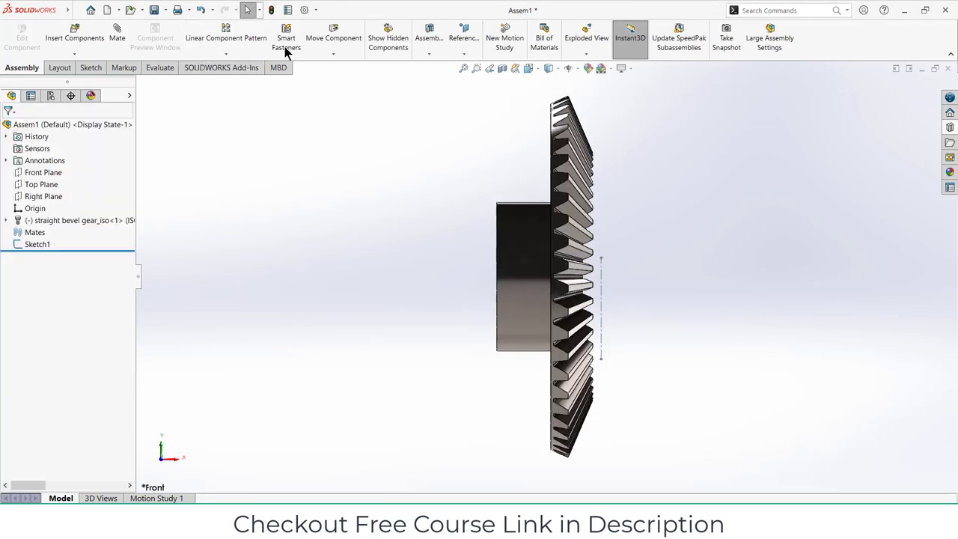
Use Rotate Component to turn the floating bevel gear until its hub points downward.
left_click(333, 53)
left_click(539, 256)
right_click(534, 247)
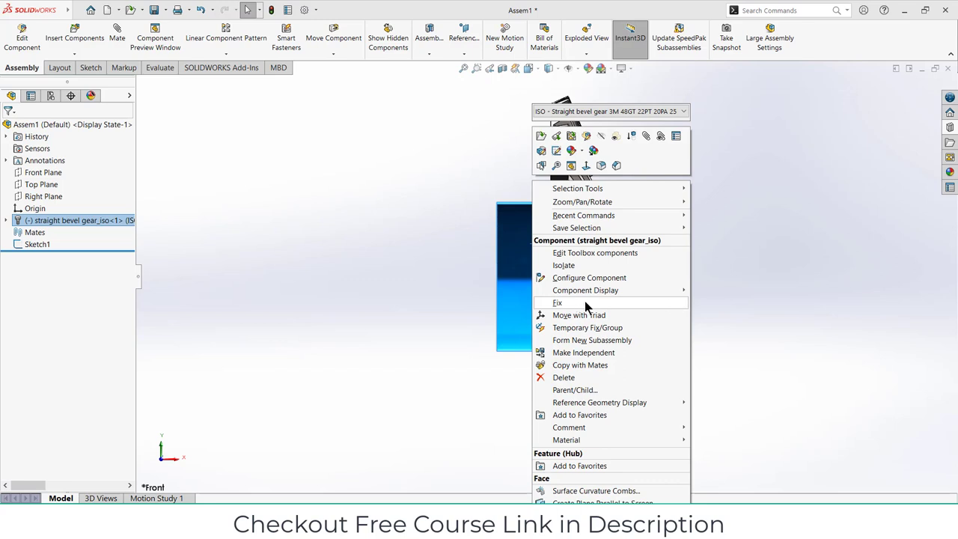
left_click(817, 302)
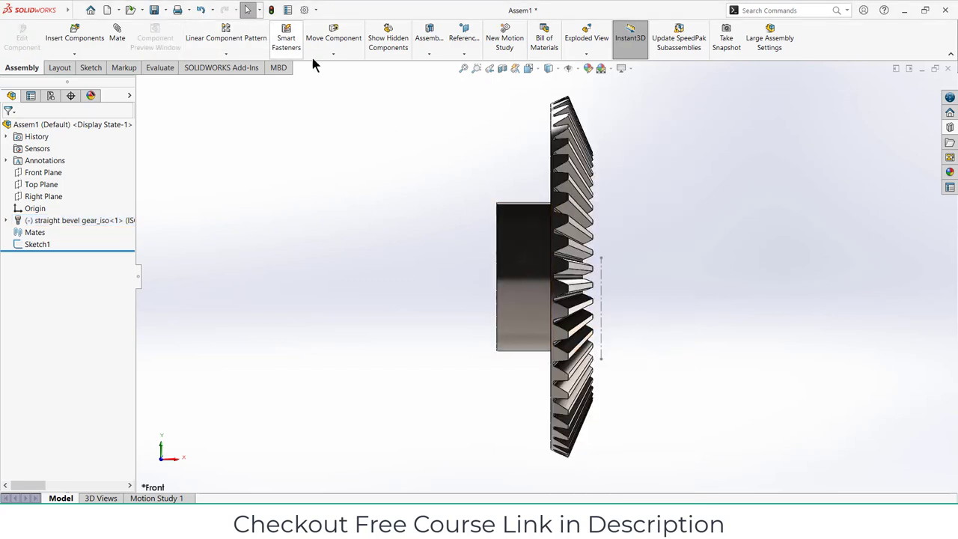
left_click(333, 53)
left_click(330, 77)
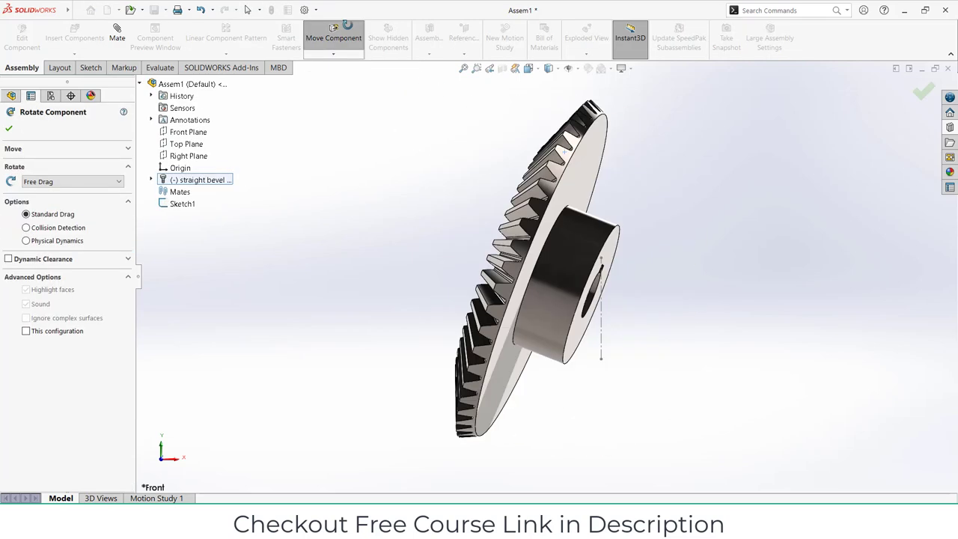
left_click_drag(539, 225, 506, 407)
left_click_drag(517, 241, 290, 209)
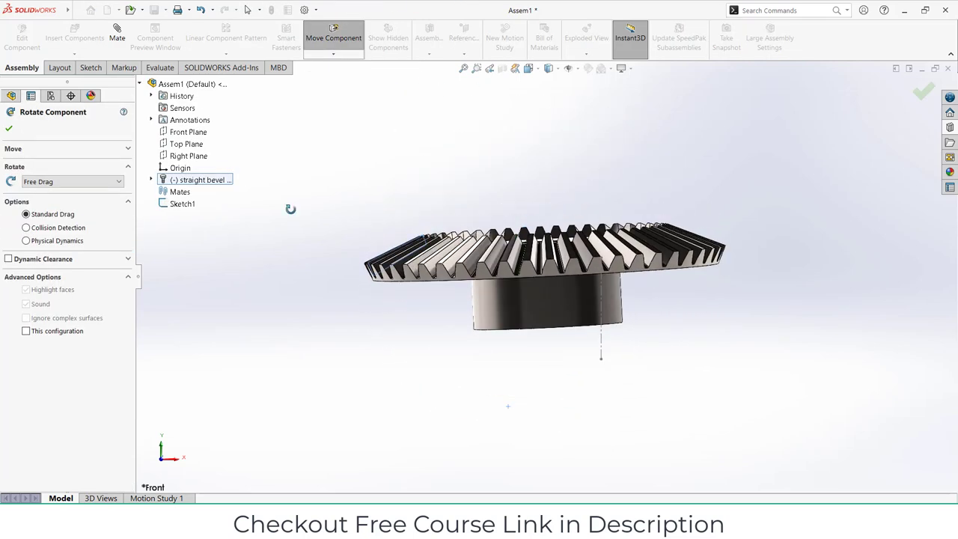
left_click(9, 131)
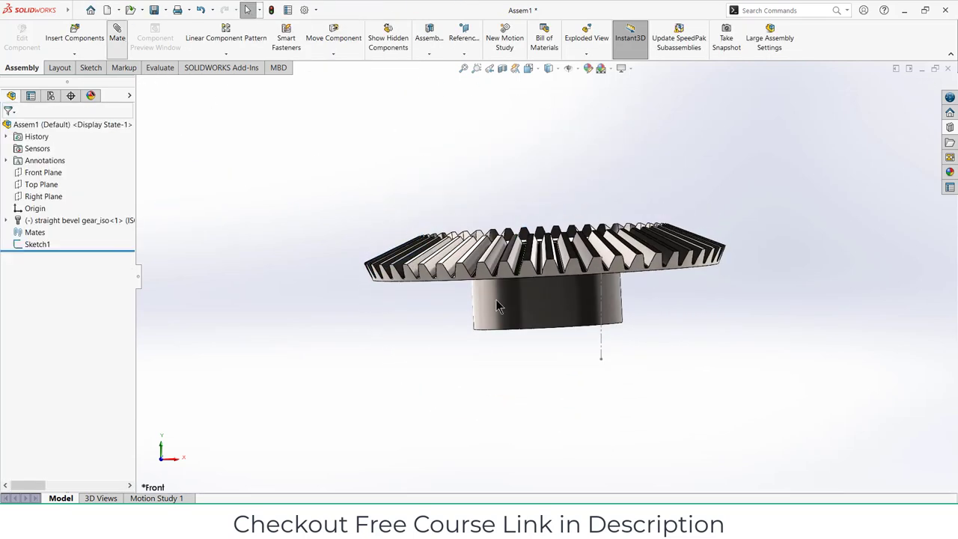
Mate the gear hub concentric with Sketch1's vertical centerline.
left_click(538, 298)
left_click(601, 351)
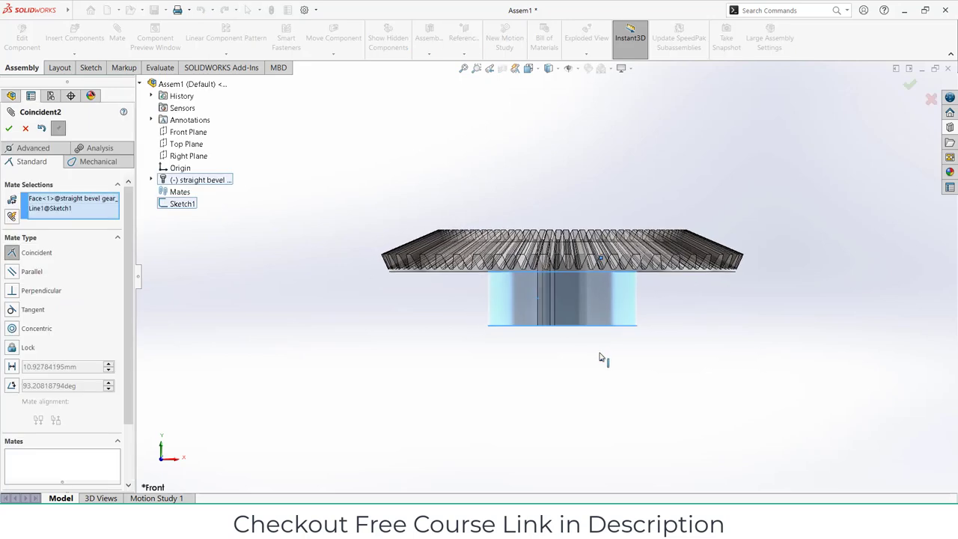
left_click(678, 373)
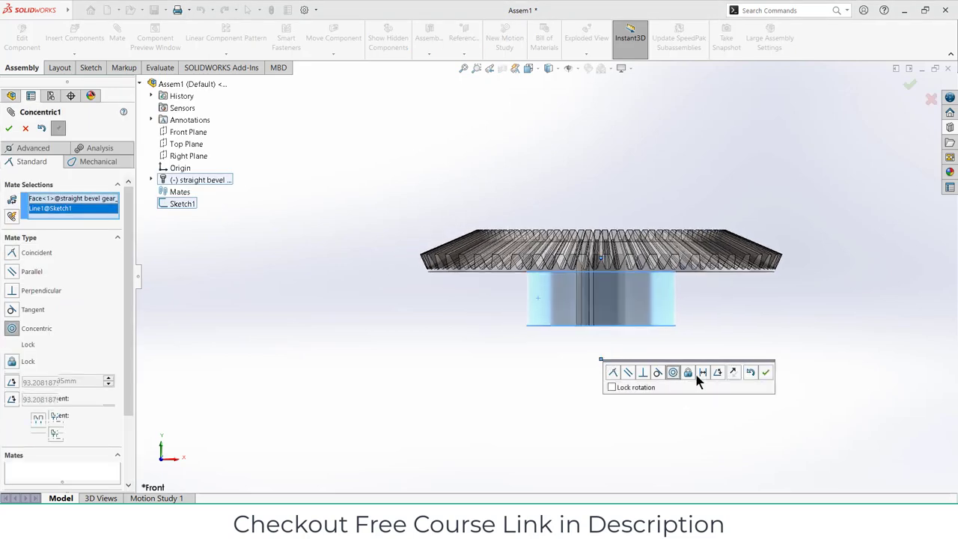
left_click(767, 374)
Mate the hub's end face coincident with the Top Plane, then spin the gear about its axis.
middle_click_drag(744, 335, 674, 289)
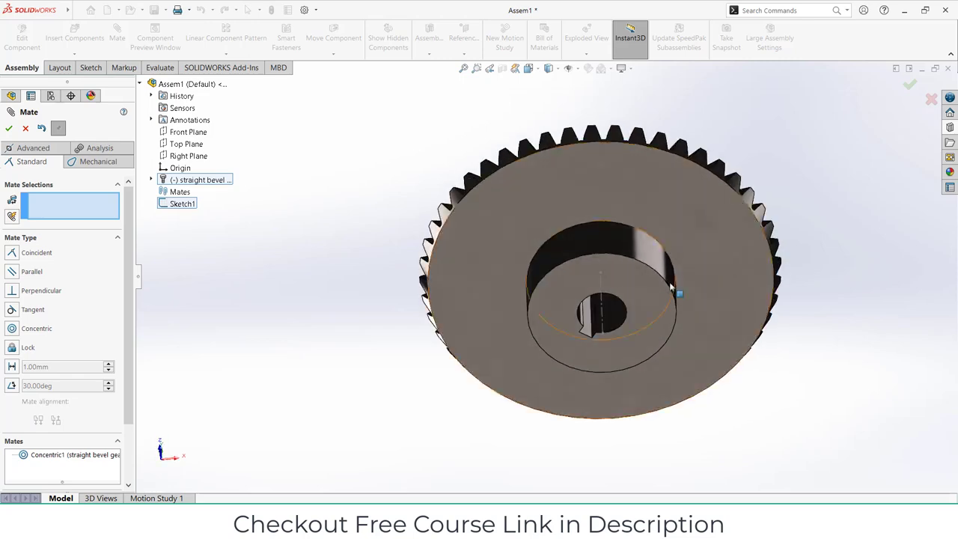
left_click(641, 310)
middle_click_drag(618, 383, 622, 460)
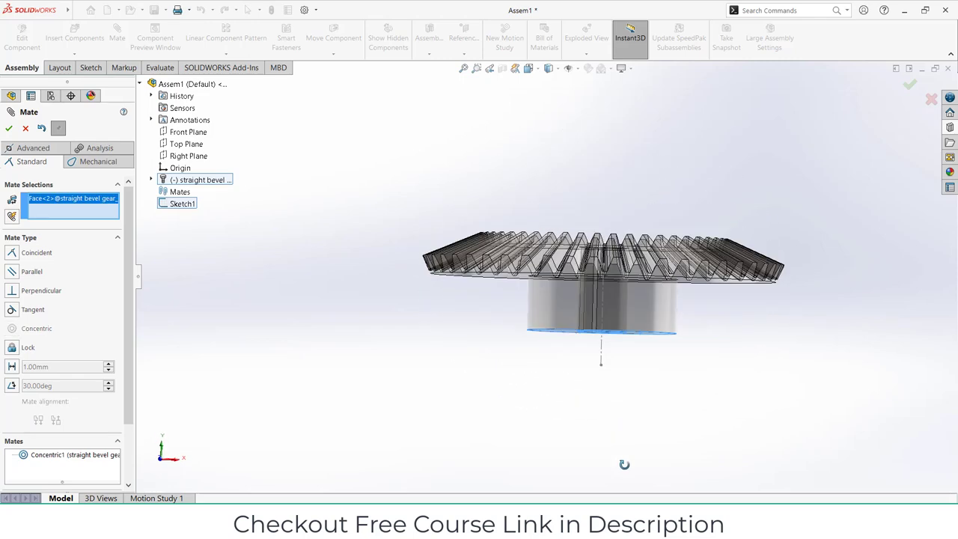
left_click(186, 144)
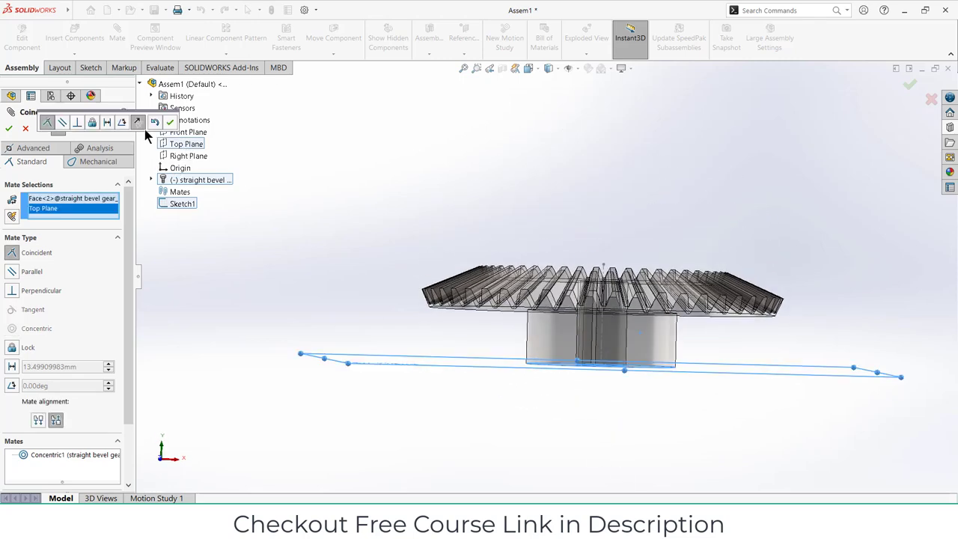
left_click(173, 126)
left_click(8, 127)
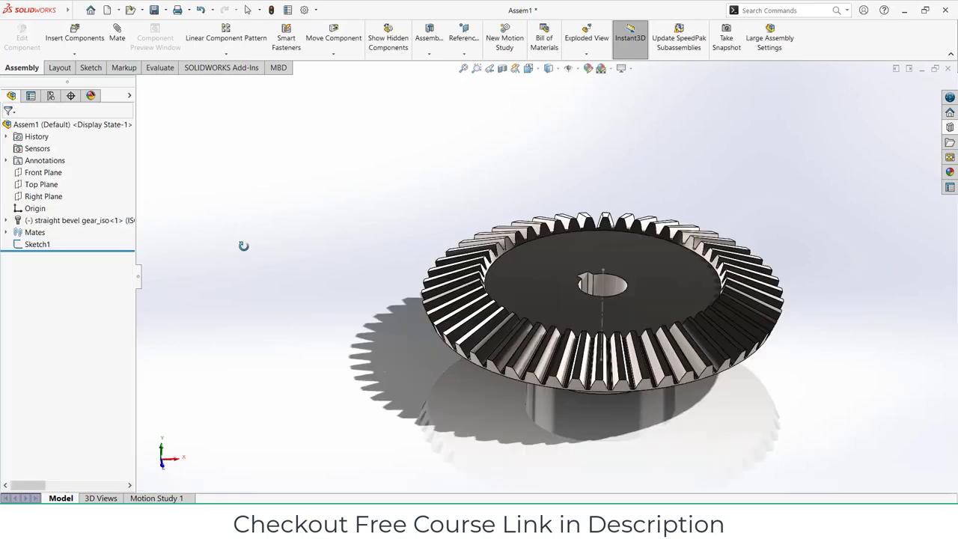
left_click_drag(552, 327, 558, 341)
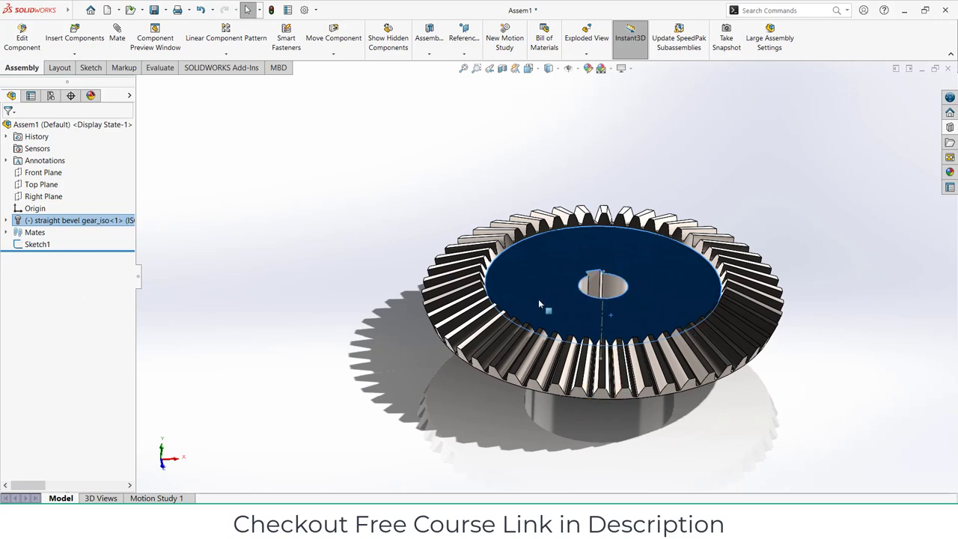
left_click_drag(539, 299, 622, 201)
Drop a Straight Bevel (Pinion) from the Gears library beside the large gear and set module 3.
key("Escape")
left_click(394, 202)
middle_click_drag(661, 261, 651, 235)
left_click(950, 127)
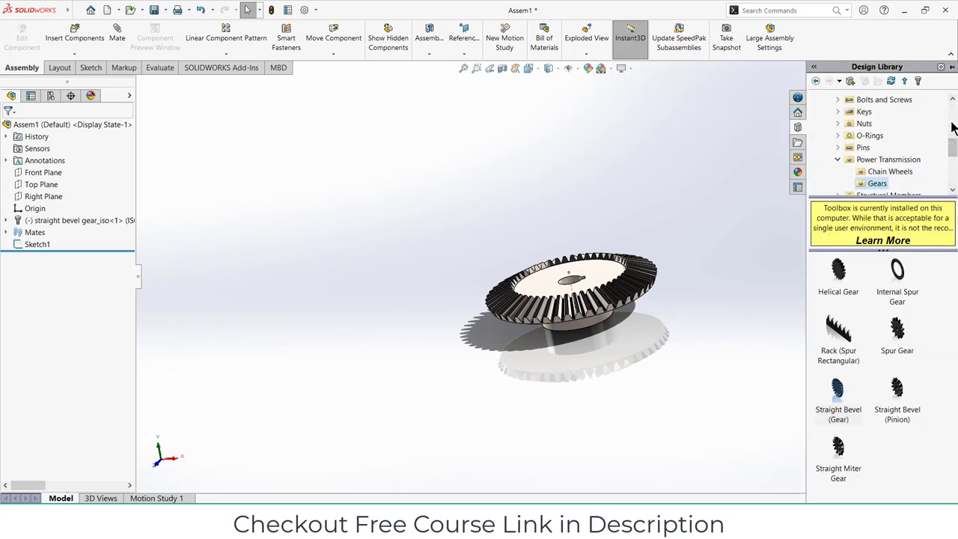
left_click_drag(908, 396, 412, 248)
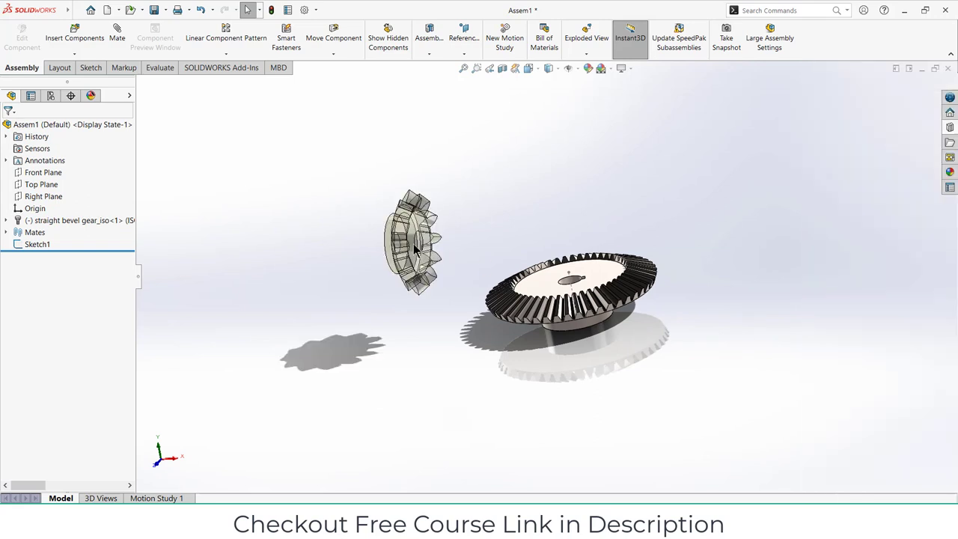
left_click_drag(414, 245, 414, 245)
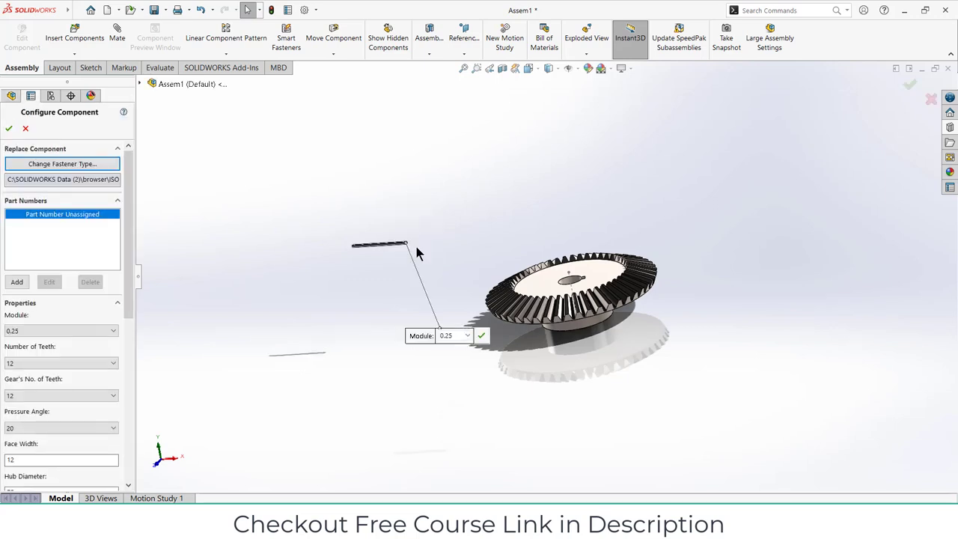
left_click(70, 330)
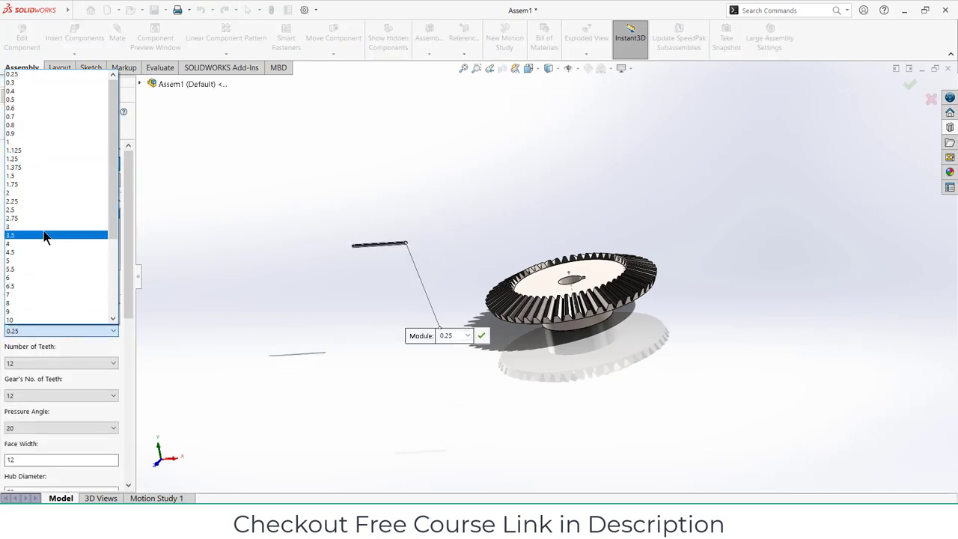
left_click(43, 227)
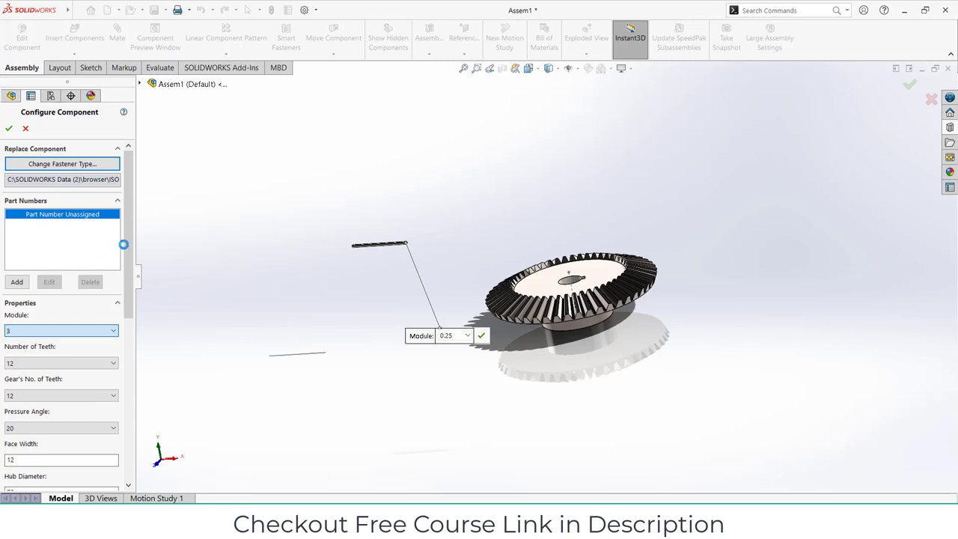
Give the pinion 22 teeth, a 48-tooth mating gear and a face width of 25.
scroll(94, 285, "down", 4)
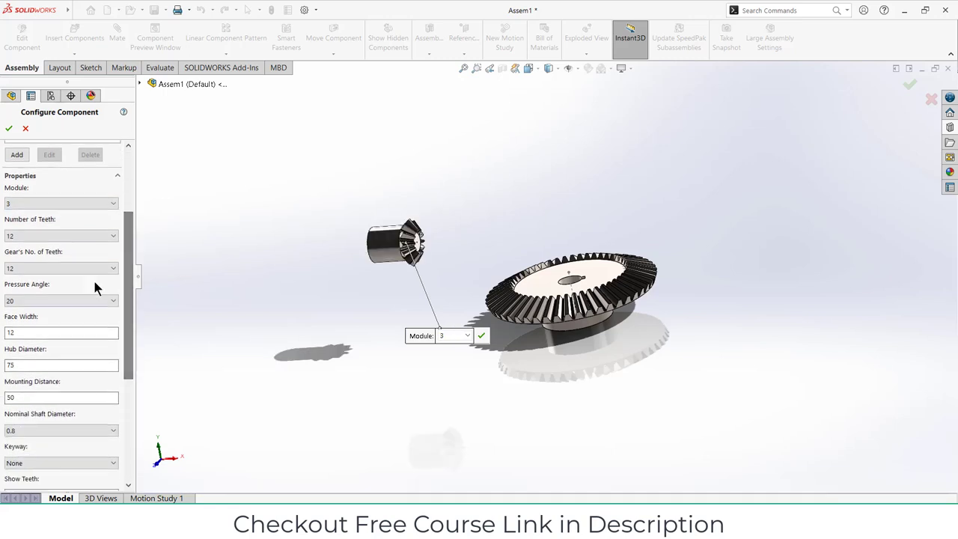
left_click(73, 237)
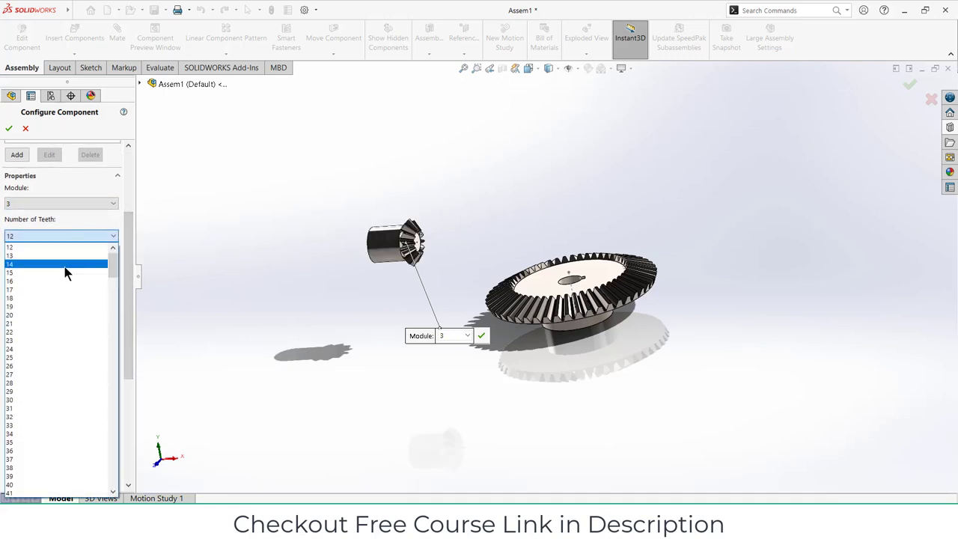
left_click(45, 332)
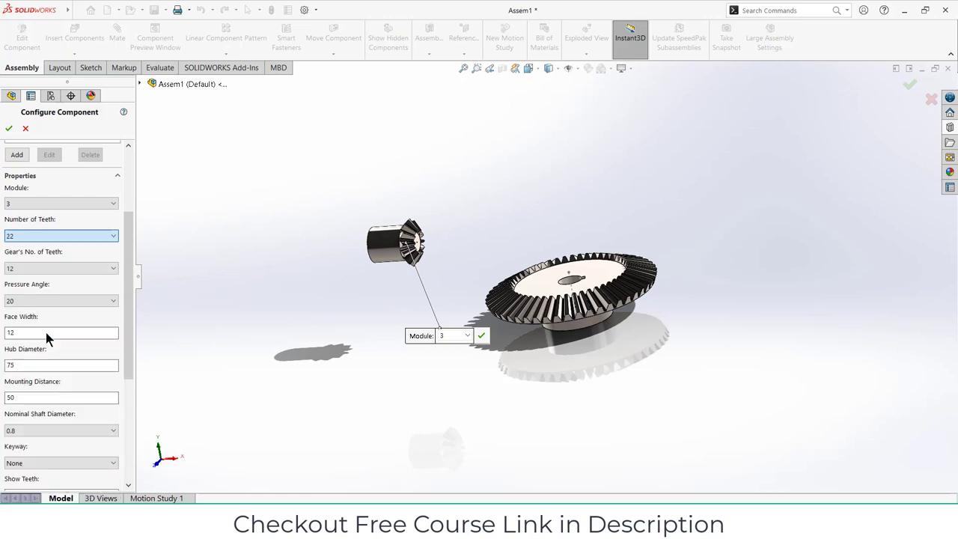
left_click(66, 269)
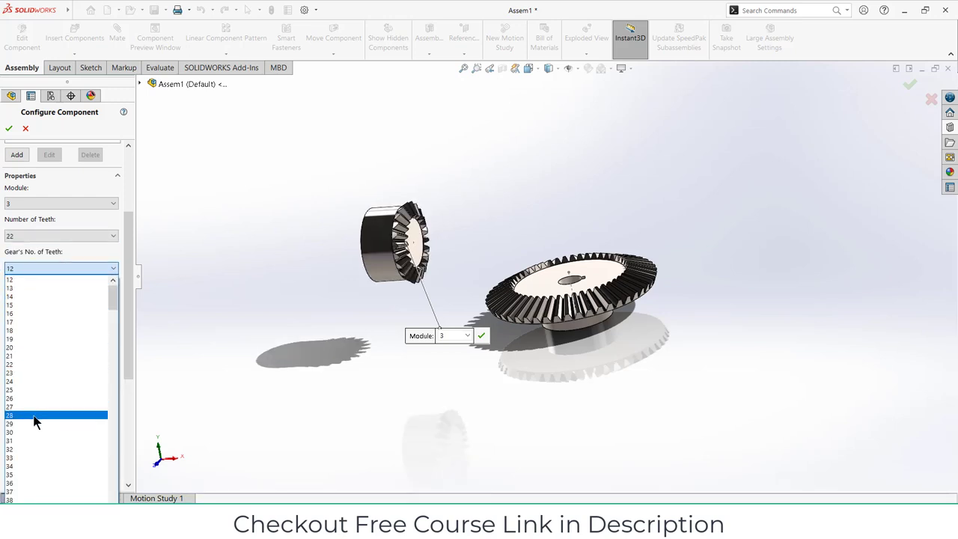
scroll(30, 438, "down", 3)
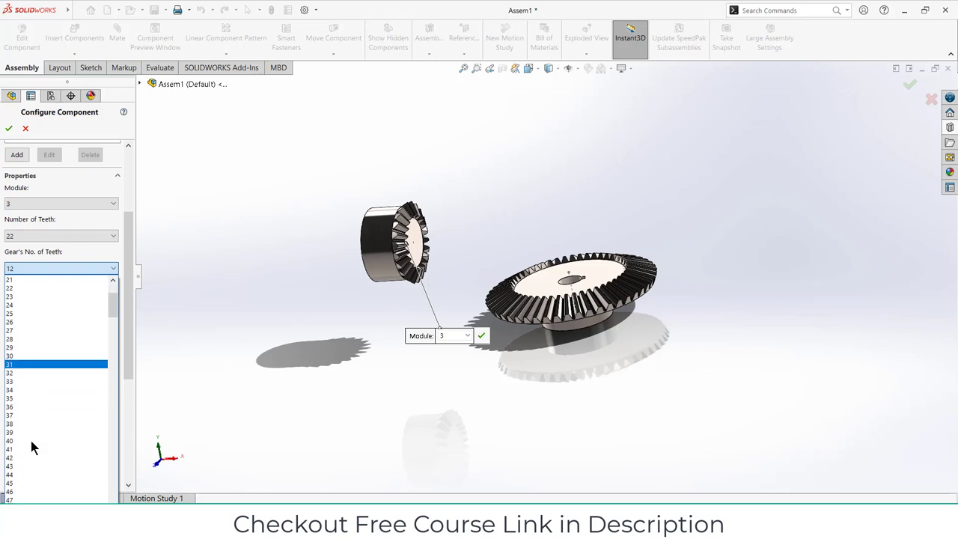
scroll(31, 442, "down", 1)
left_click(14, 487)
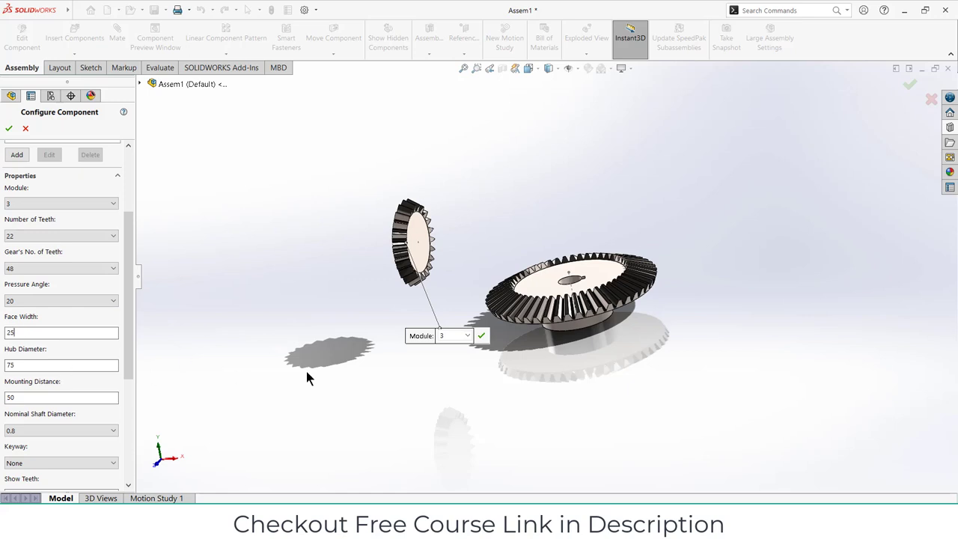
key("Return")
middle_click_drag(349, 347, 381, 306)
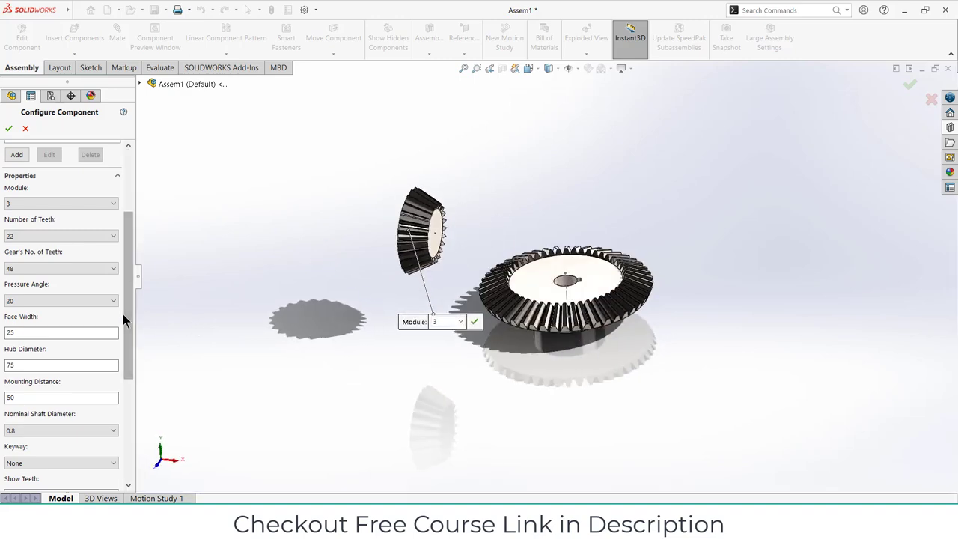
key("alt+Tab")
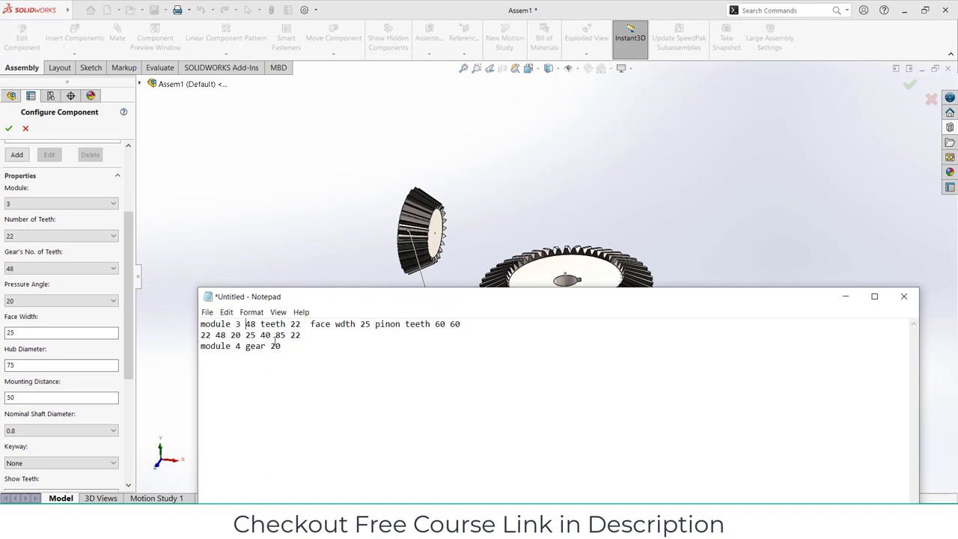
left_click(836, 299)
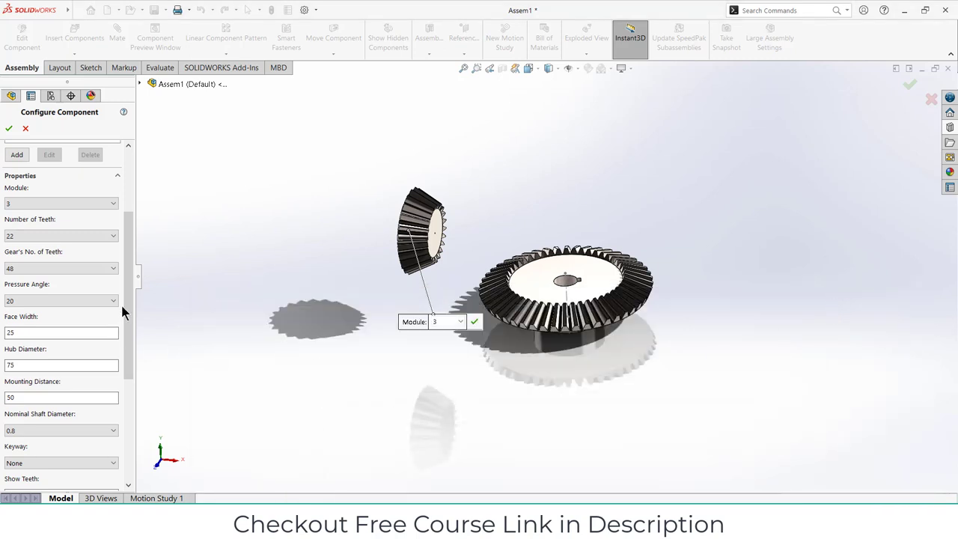
scroll(121, 302, "down", 3)
Enter the pinion's hub diameter and mounting distance, and set nominal shaft diameter to 20.
left_click(5, 285)
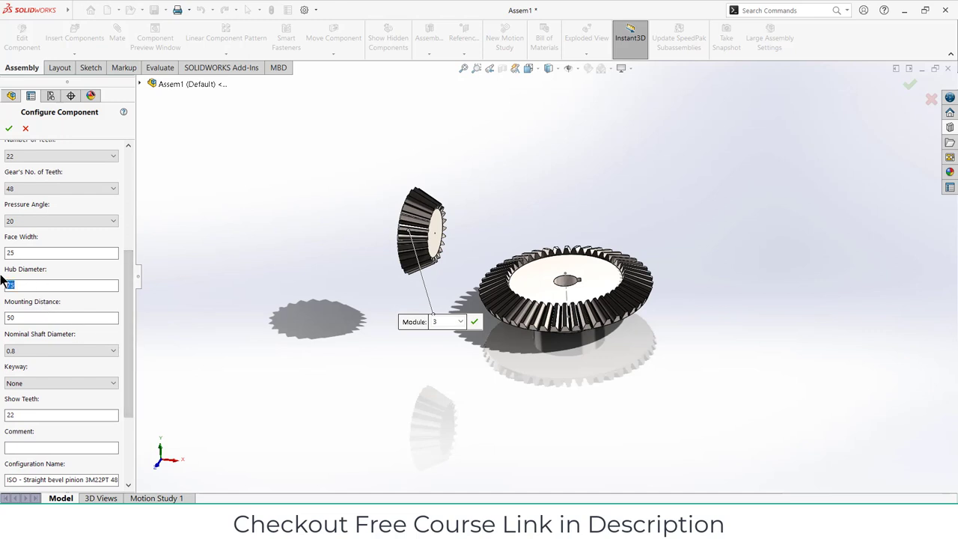
type("60")
left_click(17, 317)
left_click(70, 350)
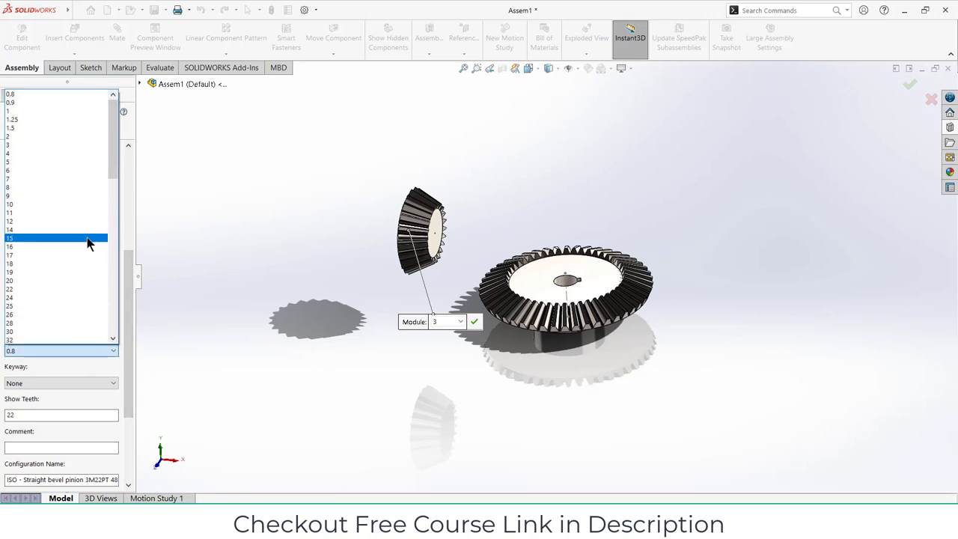
left_click(74, 280)
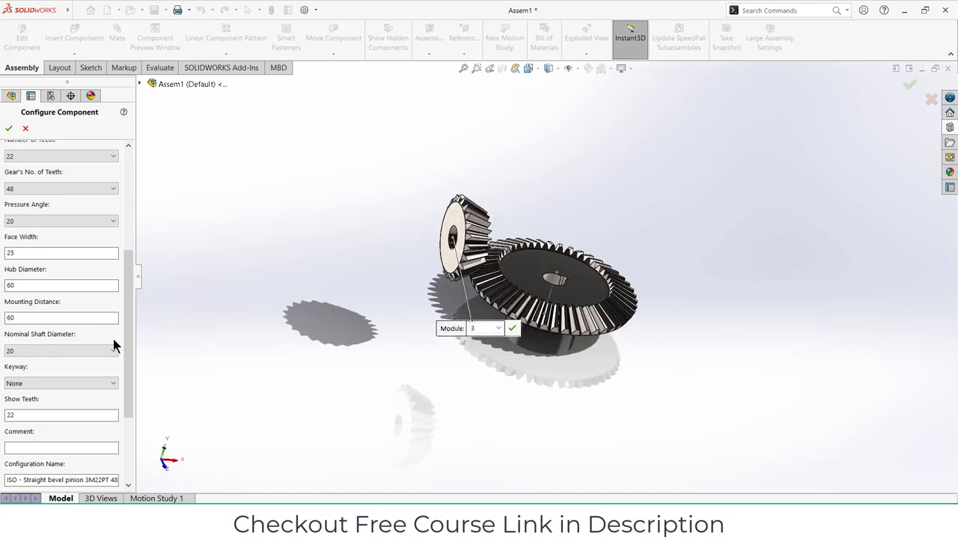
Give the pinion a Square(1) keyway and recheck hub diameter 40 and mounting distance 80.
scroll(124, 366, "down", 3)
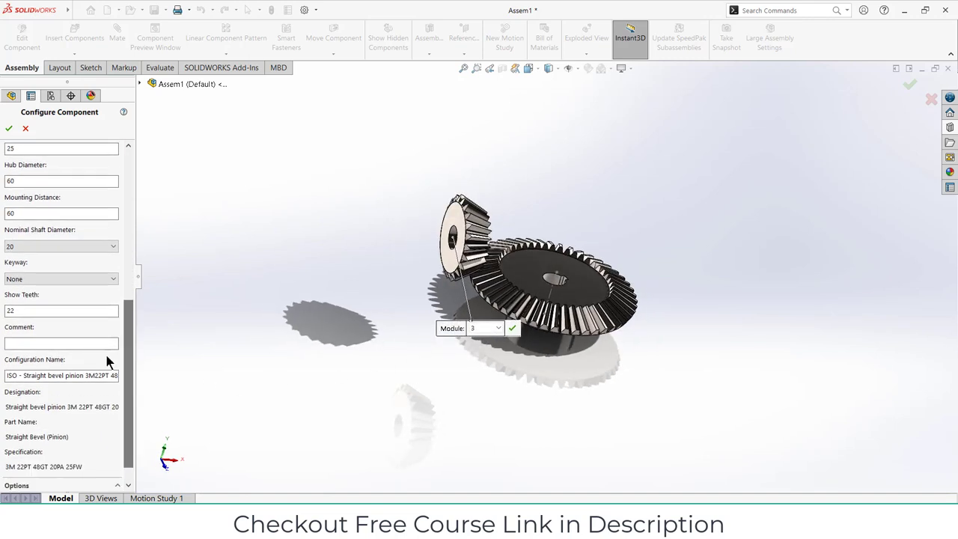
left_click(84, 281)
left_click(86, 298)
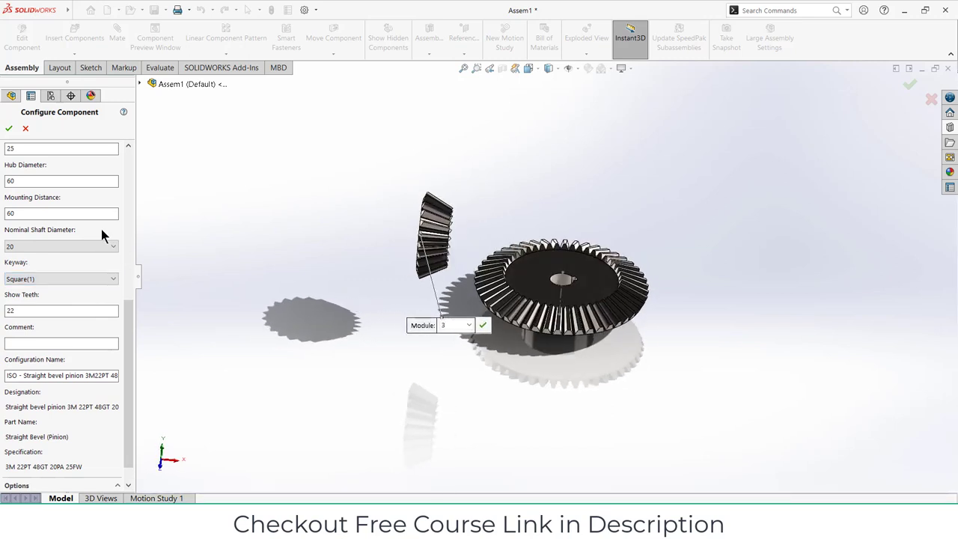
left_click_drag(73, 214, 1, 216)
key("alt+Tab")
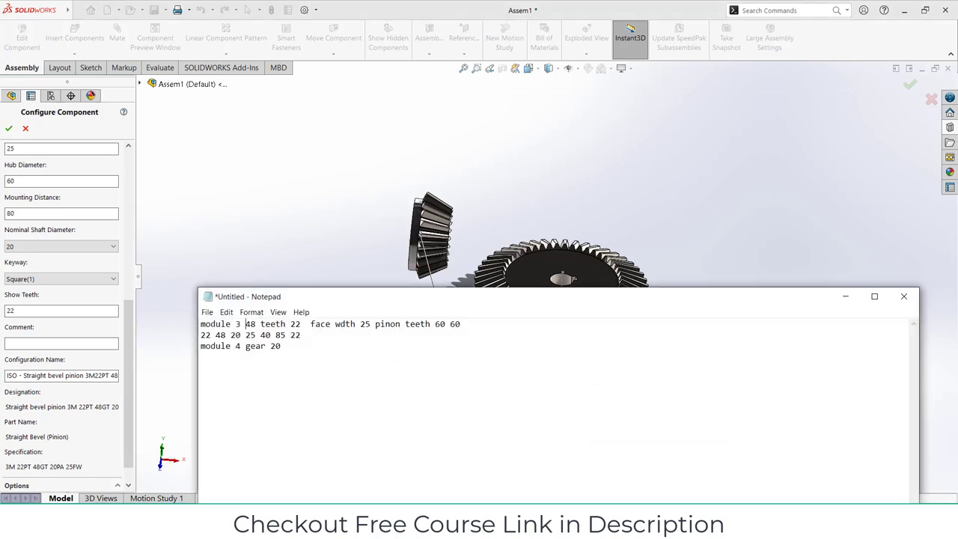
left_click(845, 299)
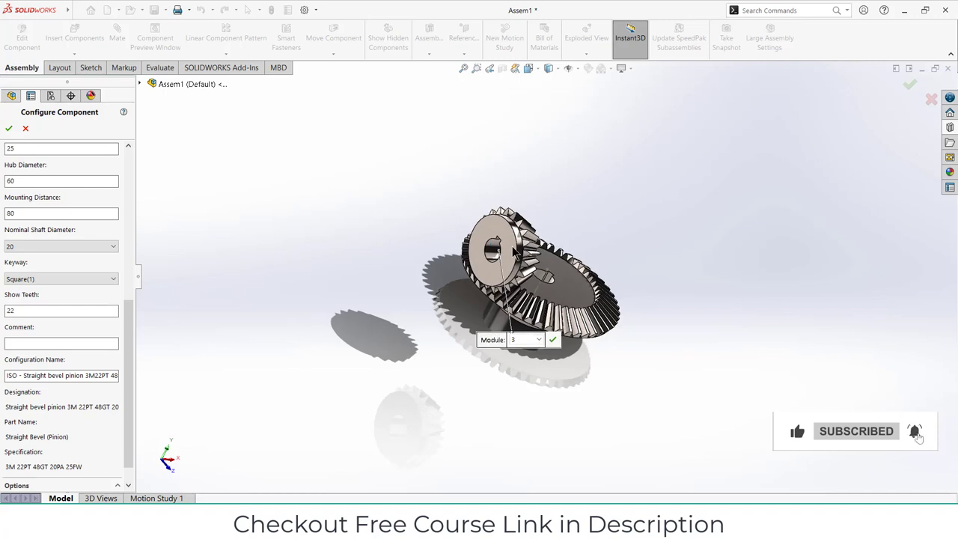
scroll(515, 253, "down", 3)
double_click(10, 180)
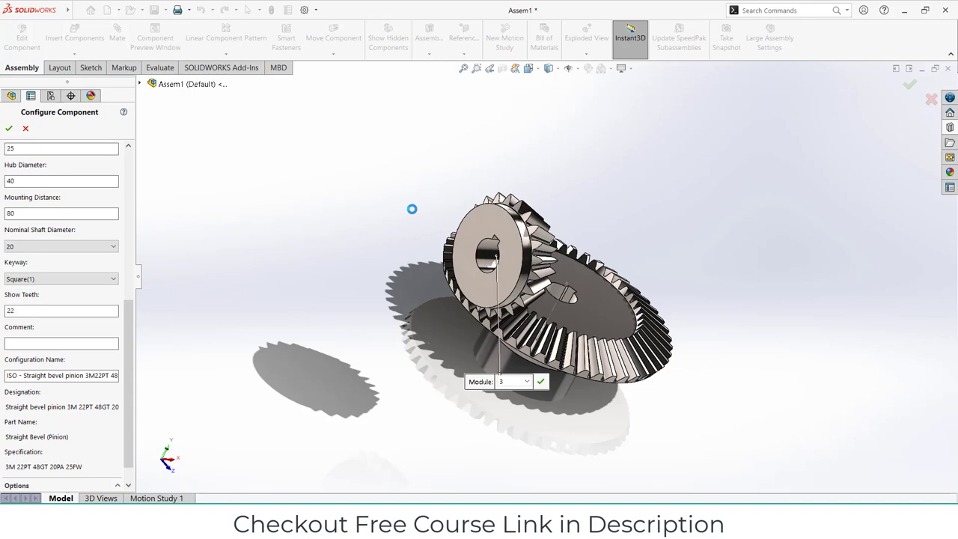
middle_click_drag(472, 232, 445, 226)
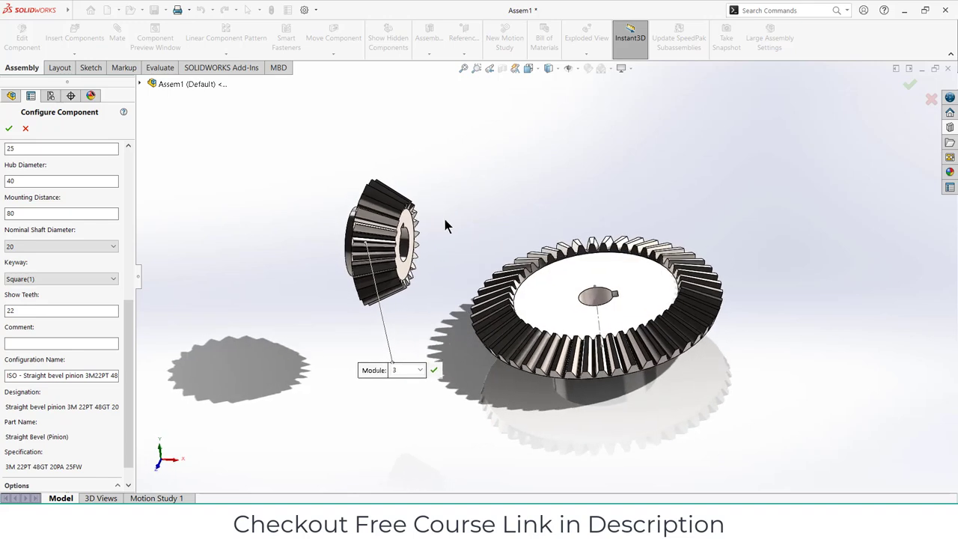
Accept the pinion configuration and show the bevel gear's BasProSke sketch.
left_click(9, 131)
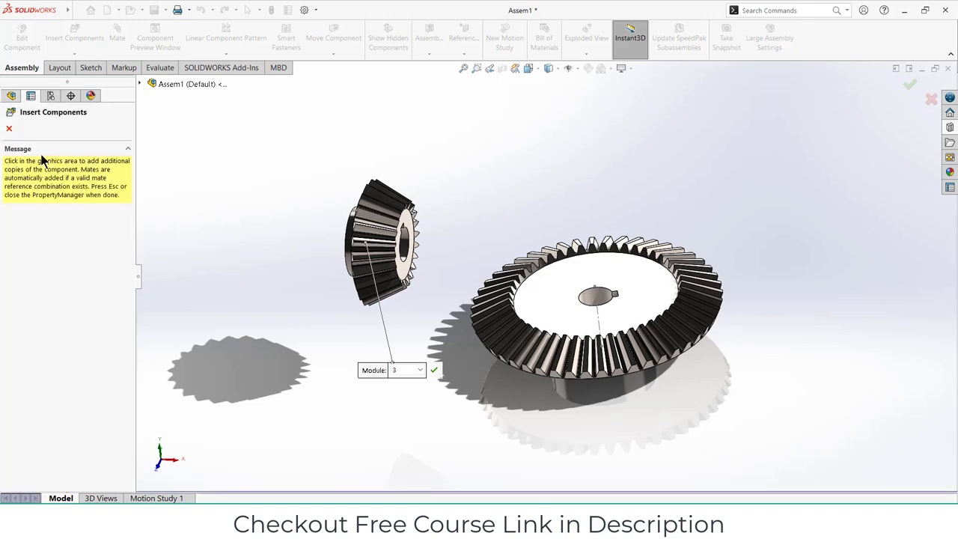
left_click(9, 128)
middle_click_drag(339, 227, 393, 255)
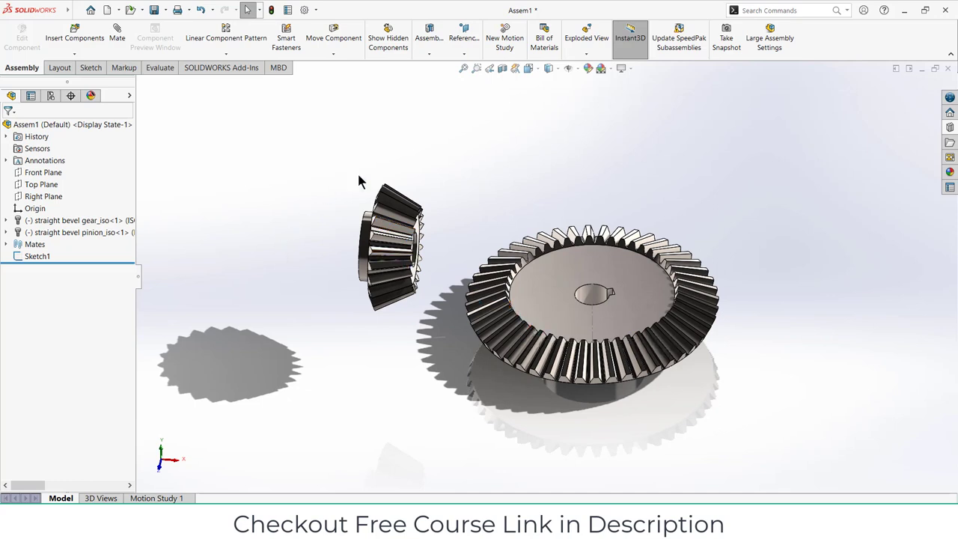
left_click(7, 220)
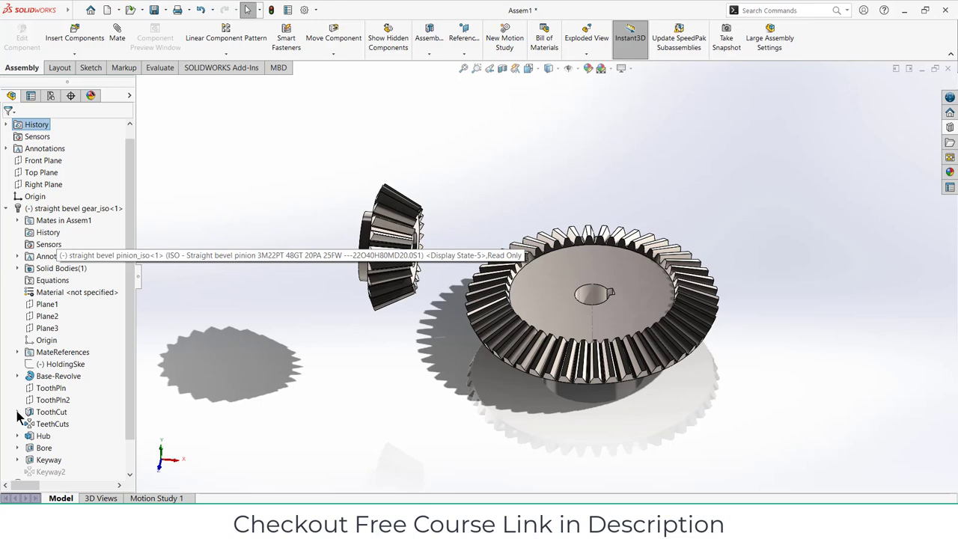
left_click(17, 376)
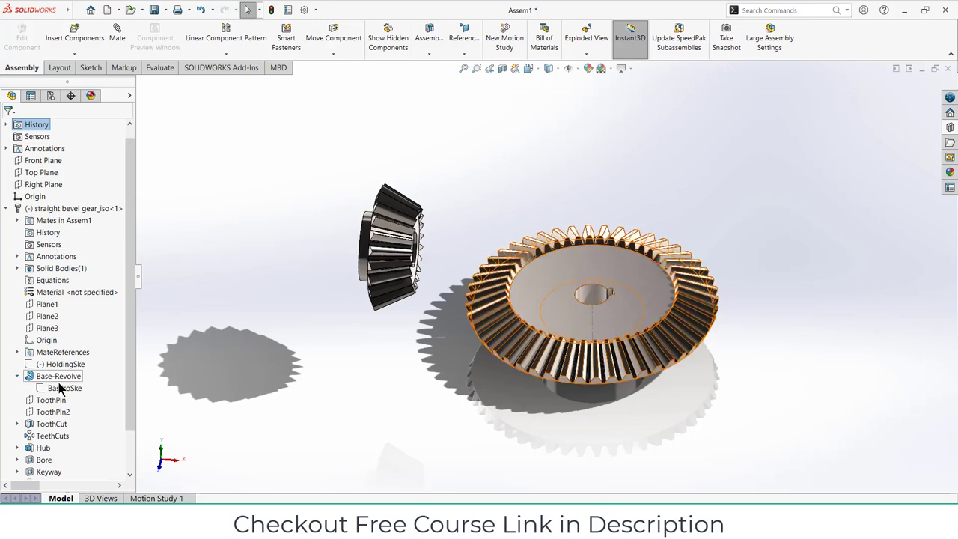
left_click(61, 388)
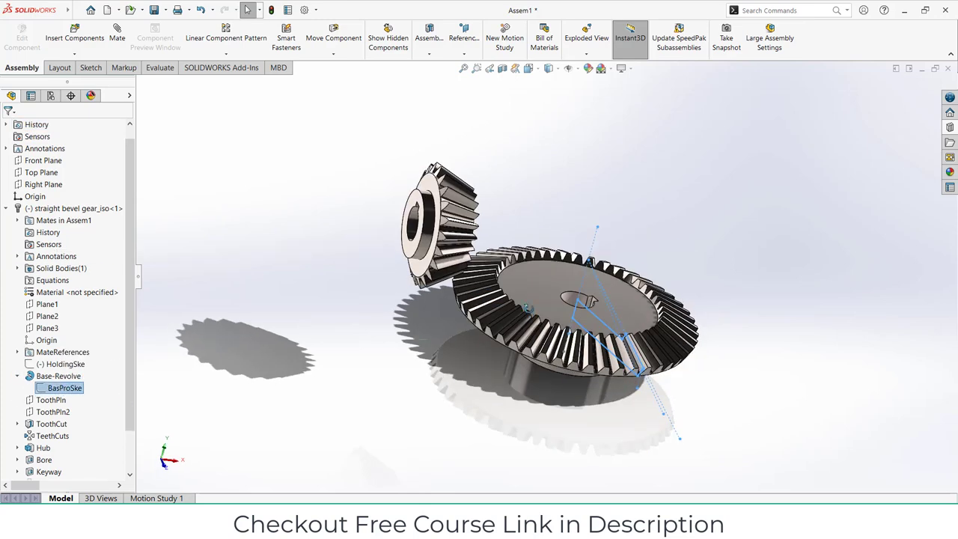
right_click(63, 393)
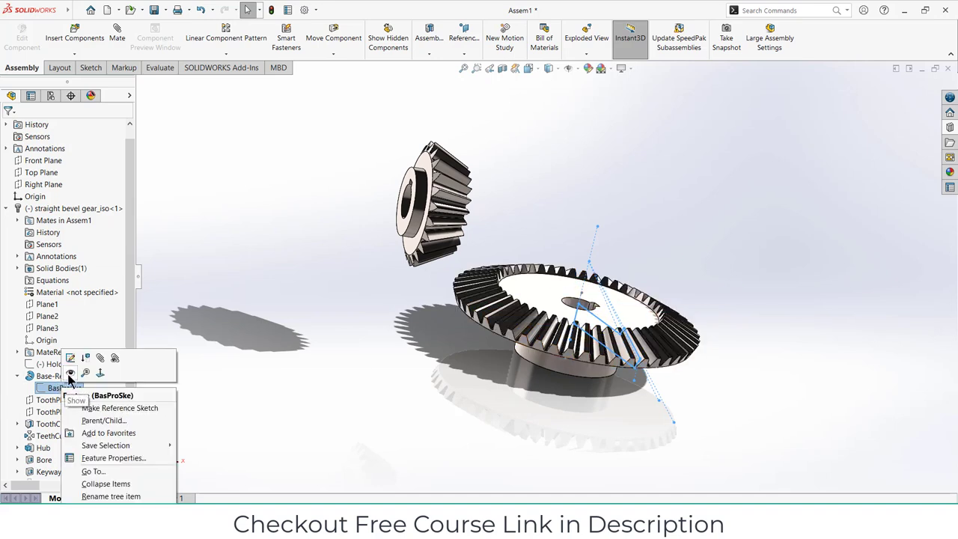
left_click(71, 374)
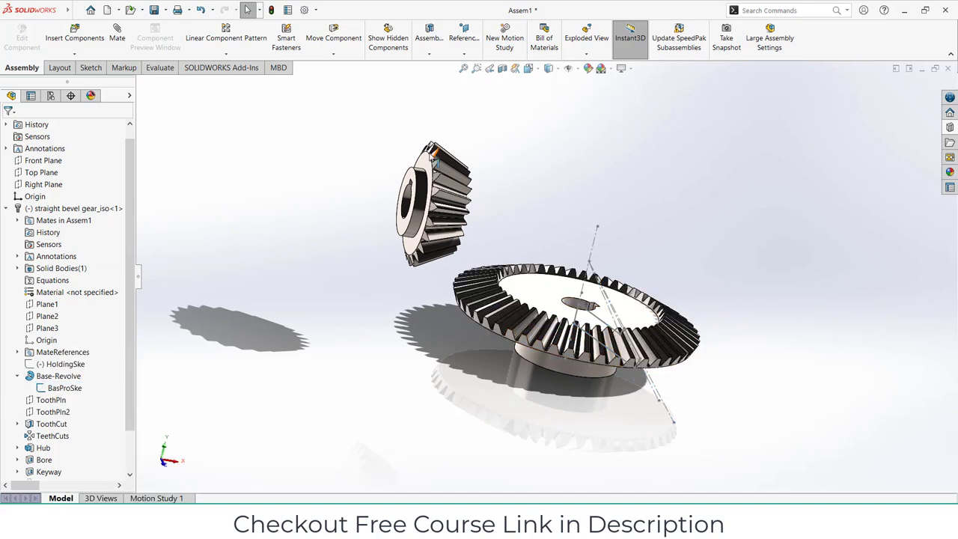
Show the pinion's BasProSke sketch under its Base-Revolve feature.
left_click(425, 203)
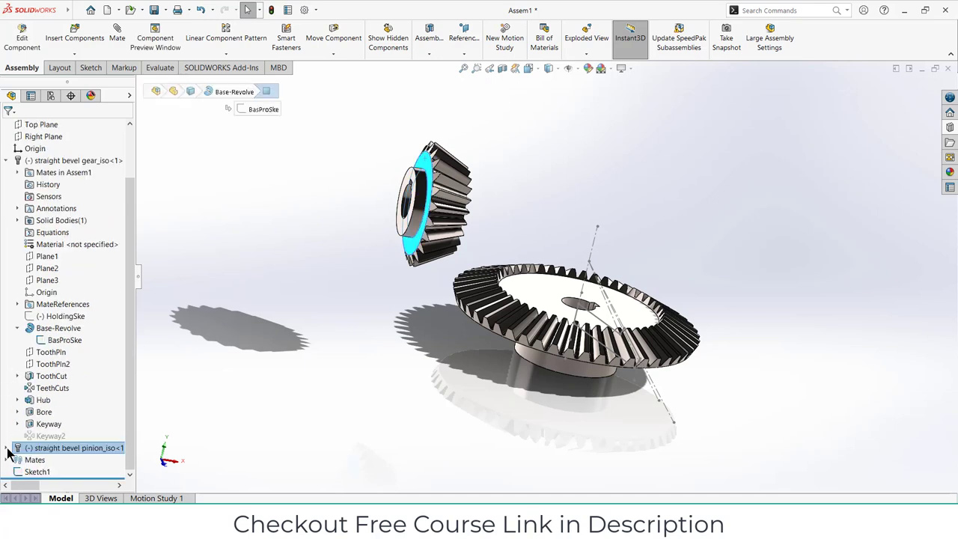
left_click(7, 448)
left_click(18, 376)
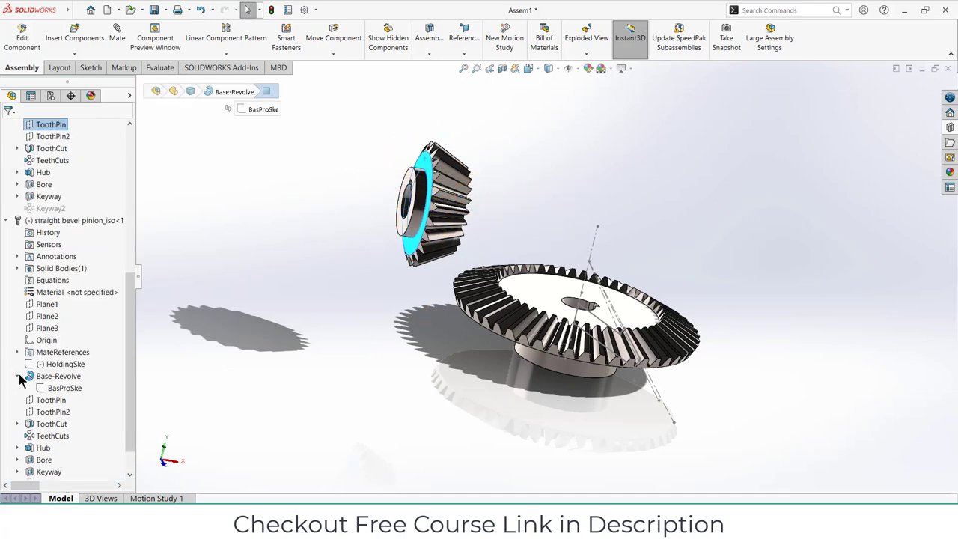
left_click(60, 390)
right_click(62, 389)
left_click(70, 374)
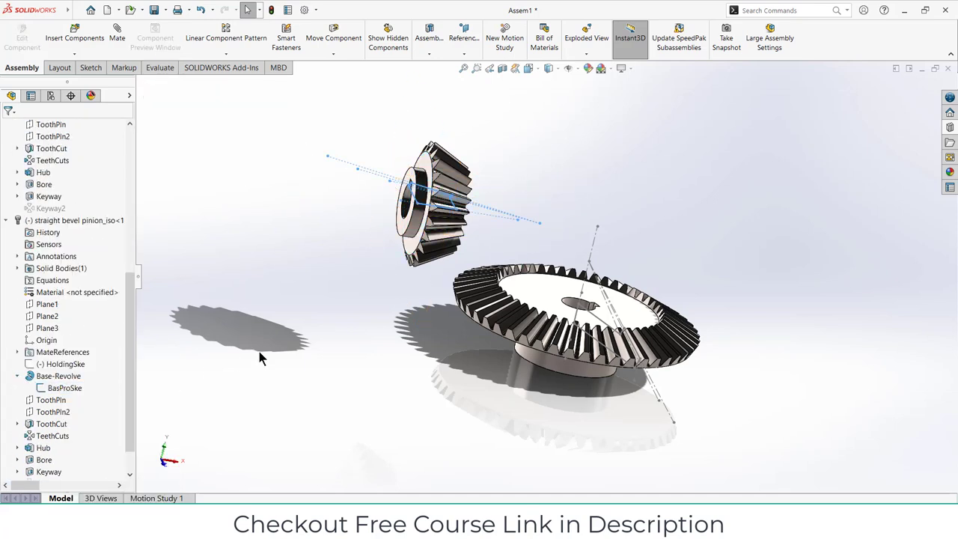
mouse_move(301, 271)
middle_mouse_down()
mouse_move(302, 315)
mouse_move(272, 306)
mouse_move(295, 248)
mouse_move(306, 283)
middle_mouse_up()
Start a new mate and orbit to face the pinion's sketch.
left_click(118, 41)
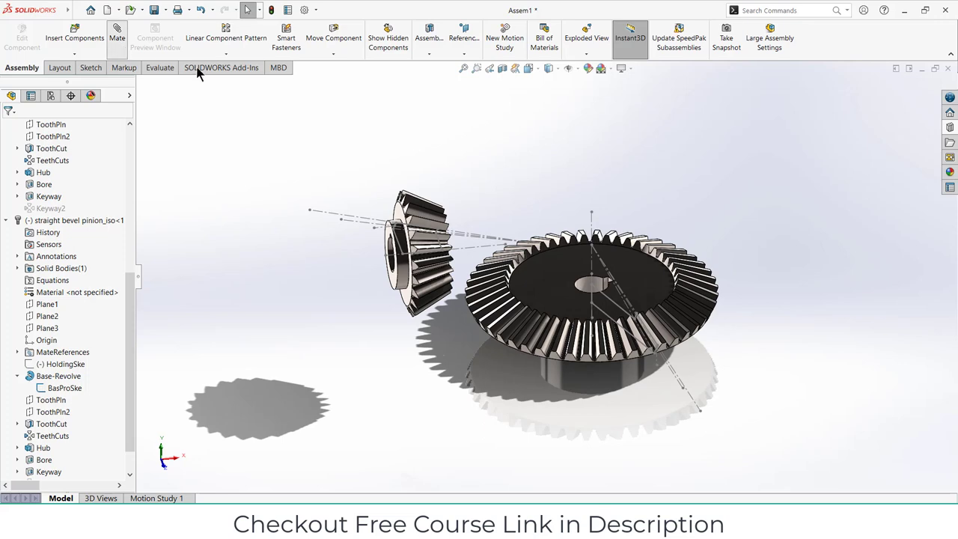
scroll(487, 236, "down", 4)
middle_click_drag(539, 274, 524, 272)
Add a Coincident mate between the pinion's and gear's sketch points.
left_click(500, 308)
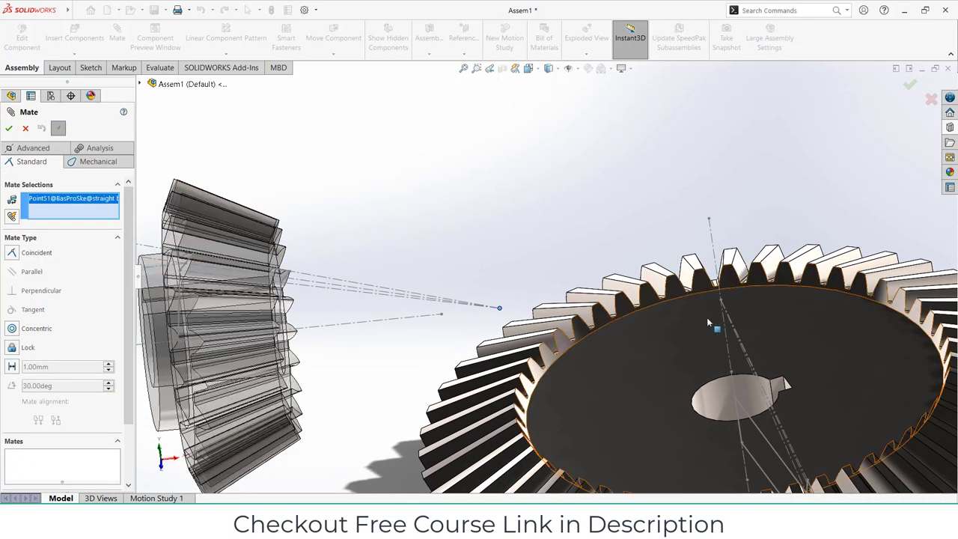
left_click(721, 300)
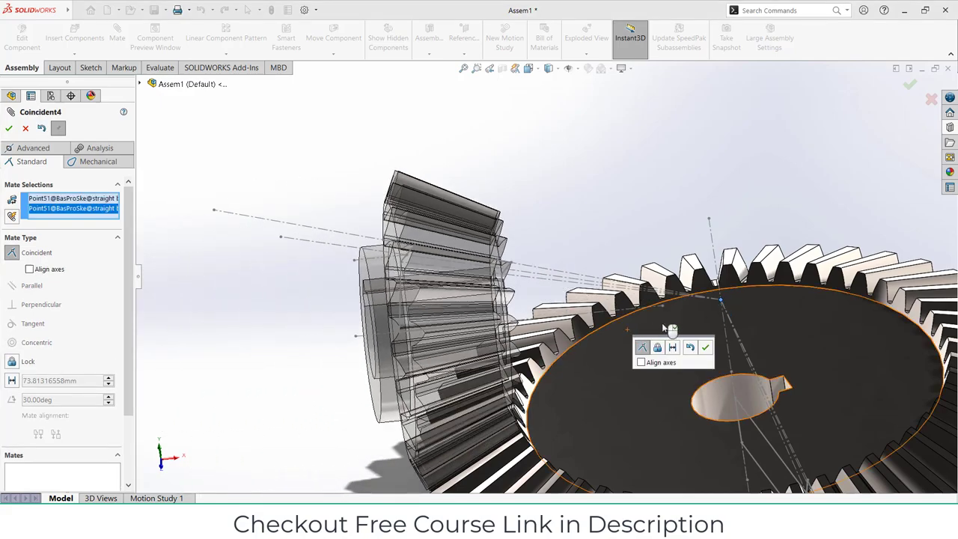
middle_click_drag(563, 226, 506, 196)
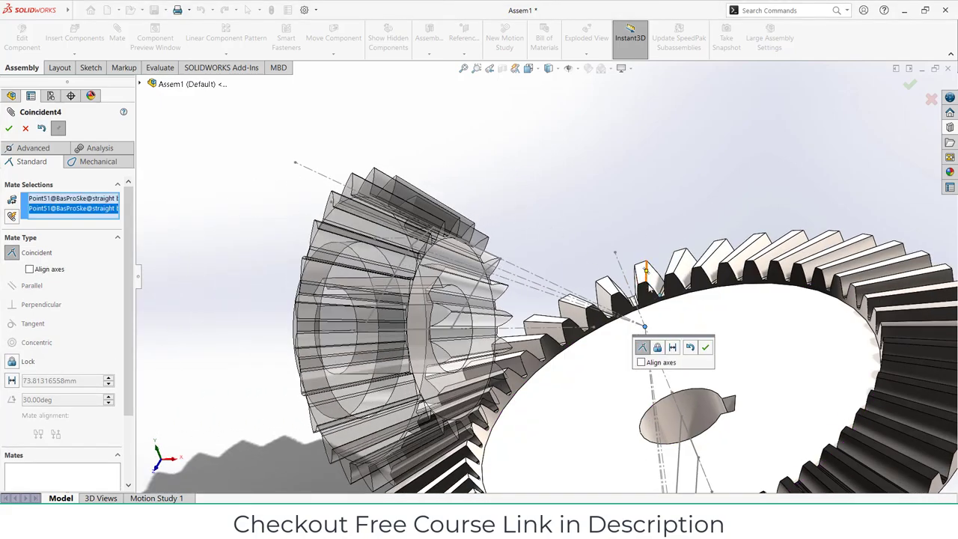
left_click(706, 347)
middle_click_drag(706, 412, 582, 322)
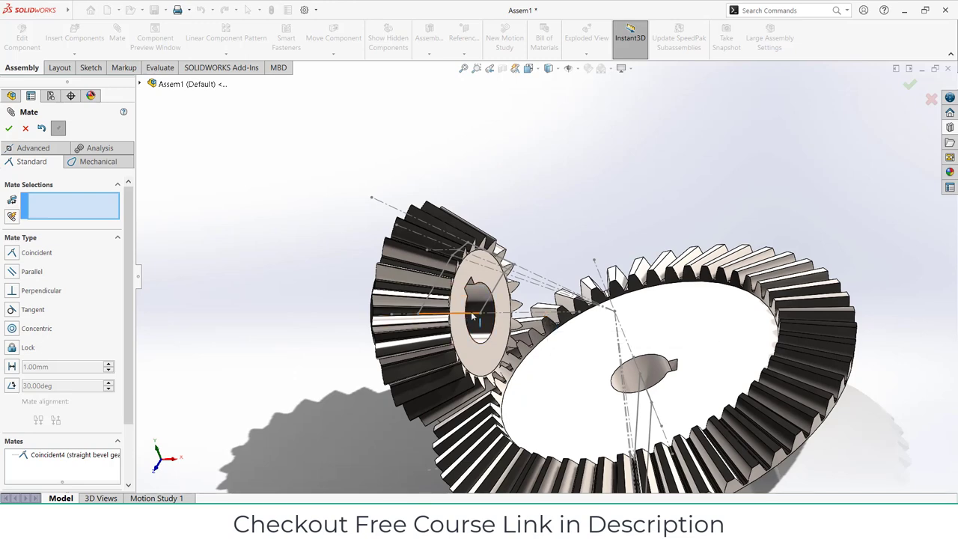
Mate the pinion's sketch line coincident to the Front Plane and close the mate tool.
left_click(468, 316)
left_click(144, 85)
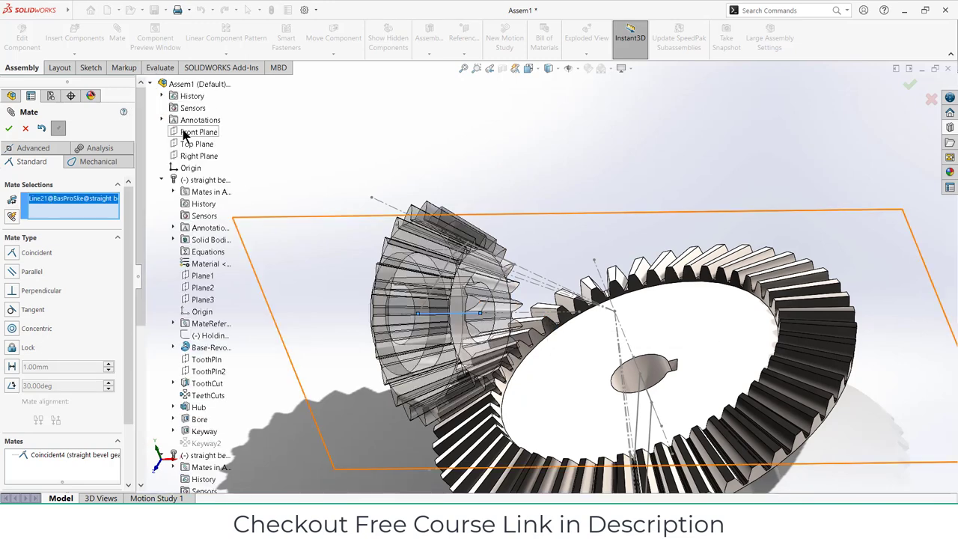
left_click(189, 133)
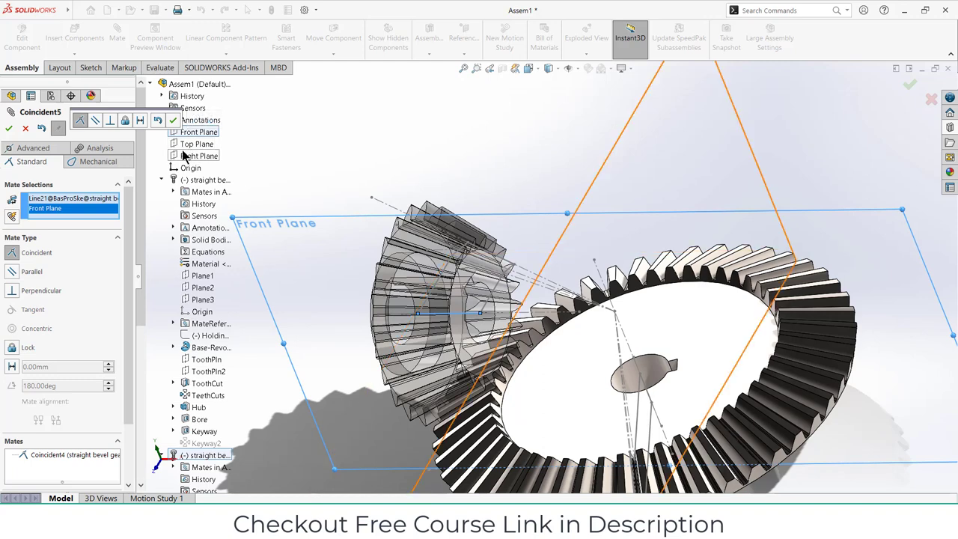
left_click(173, 121)
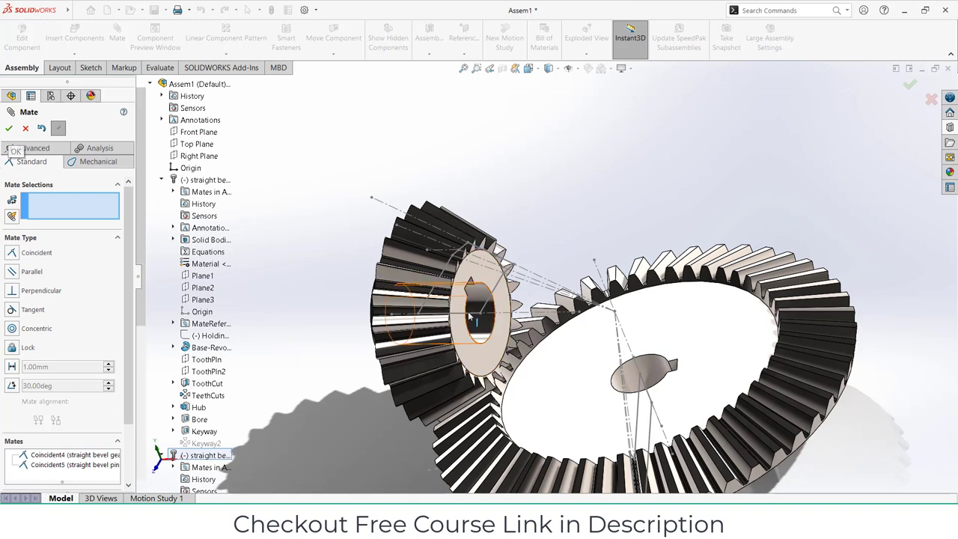
left_click(81, 161)
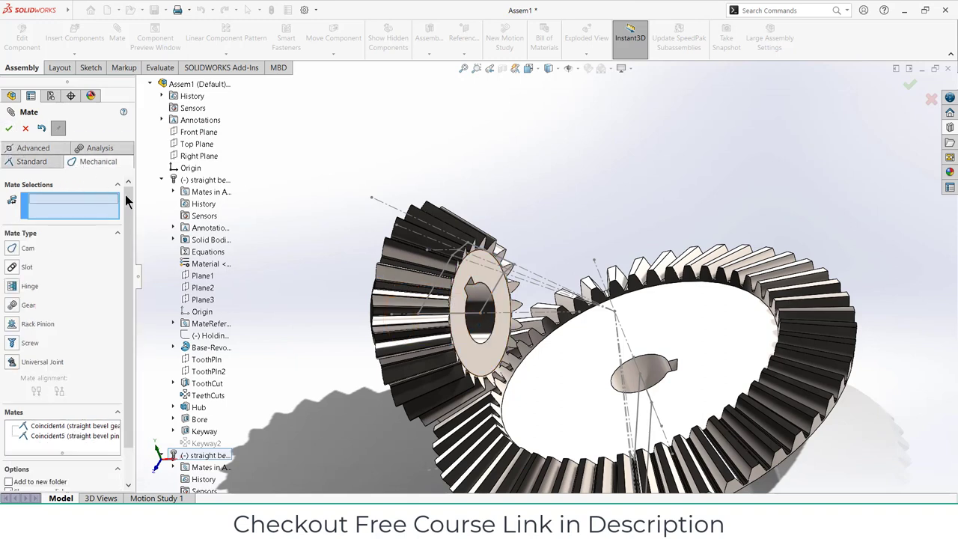
middle_click_drag(380, 326, 352, 300)
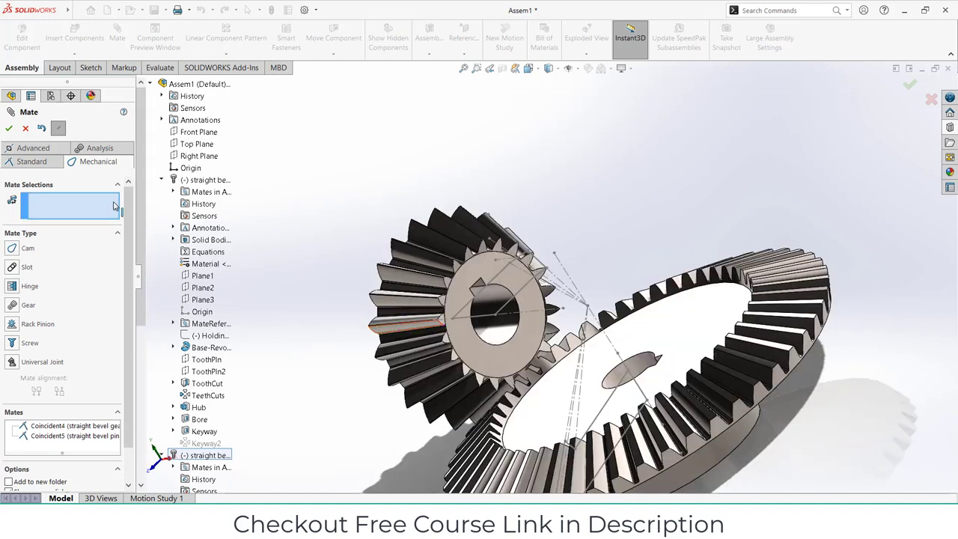
left_click(27, 129)
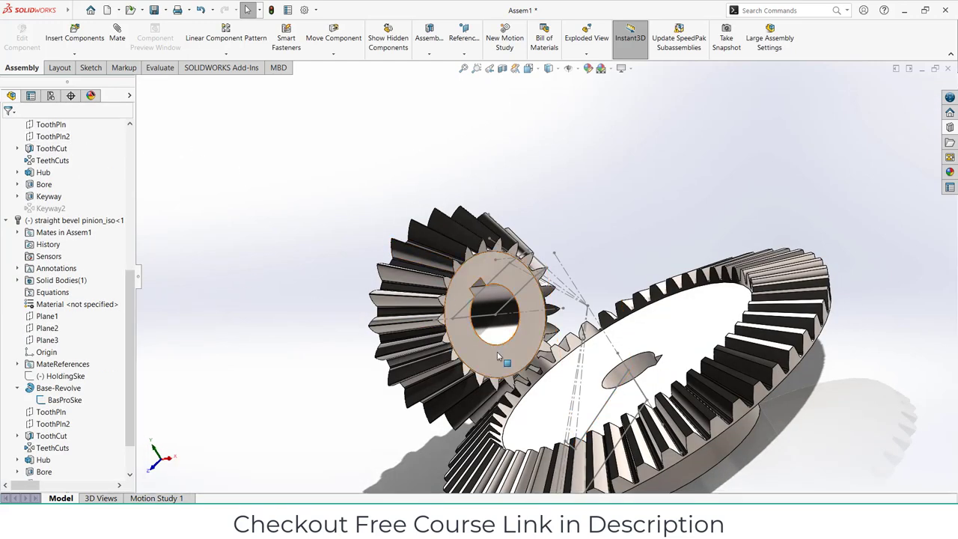
Drag the pinion up and tilt it into a better position.
left_click_drag(449, 341, 455, 322)
mouse_move(453, 327)
left_mouse_down()
mouse_move(450, 247)
mouse_move(461, 296)
mouse_move(449, 255)
mouse_move(431, 268)
mouse_move(444, 319)
left_mouse_up()
key("Escape")
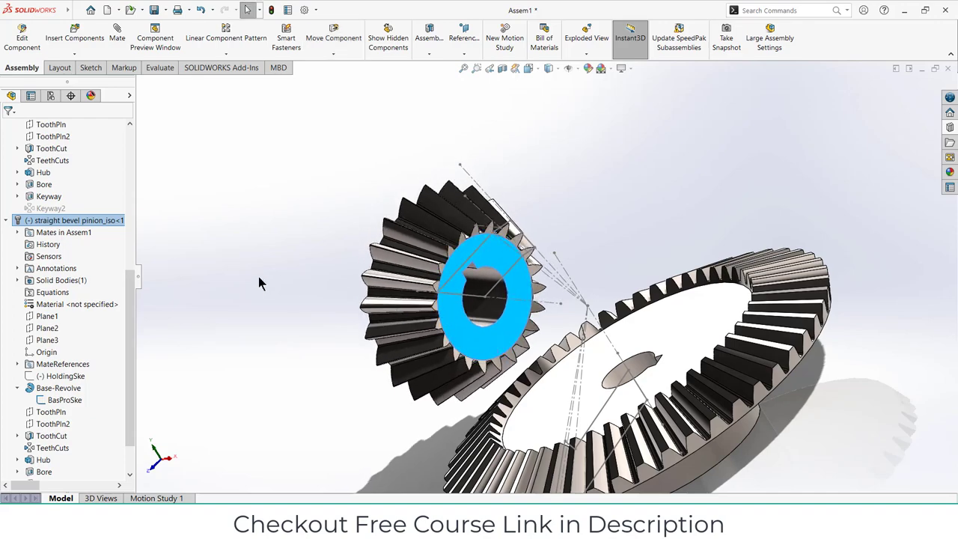
middle_click_drag(256, 279, 261, 225)
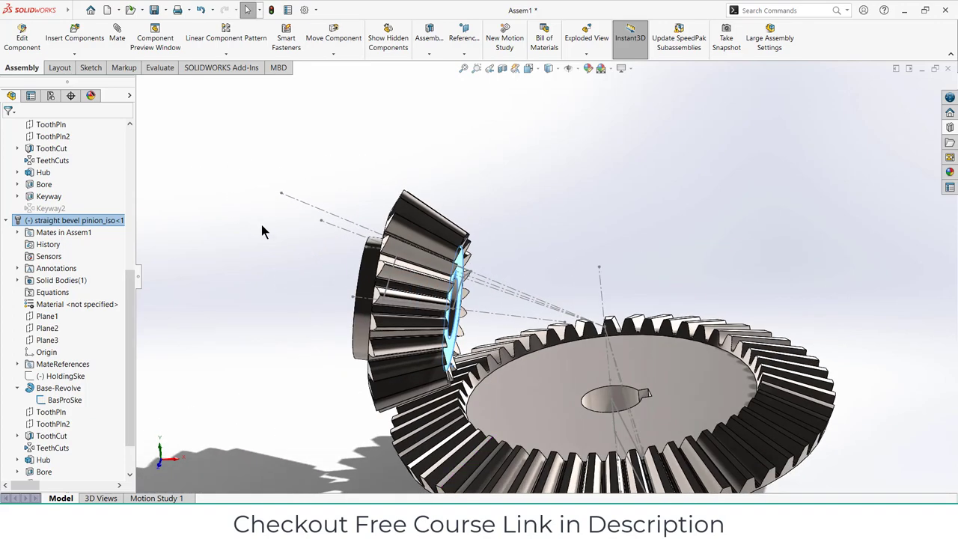
Add a Perpendicular mate between the pinion's and gear's Line6@BasProSke axis lines.
left_click(261, 225)
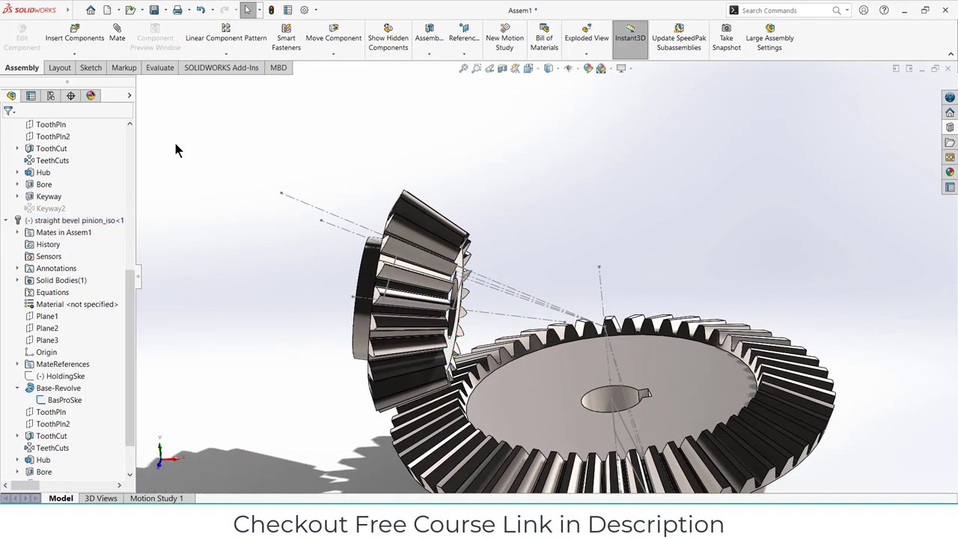
left_click(503, 313)
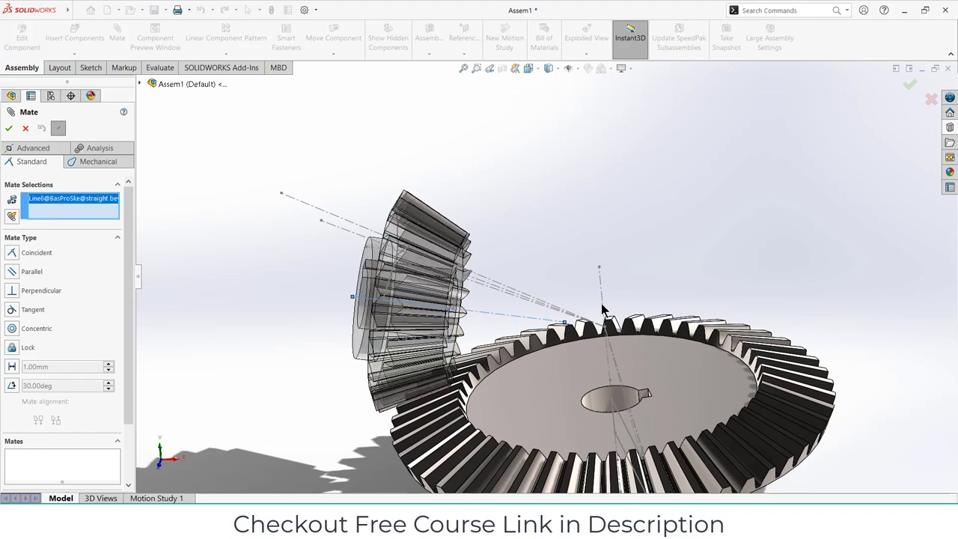
left_click(604, 308)
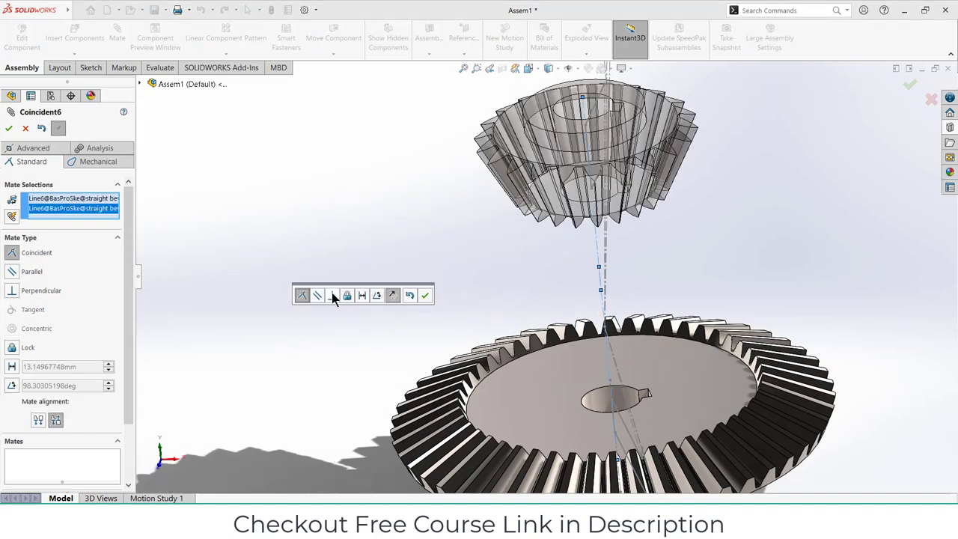
left_click(331, 293)
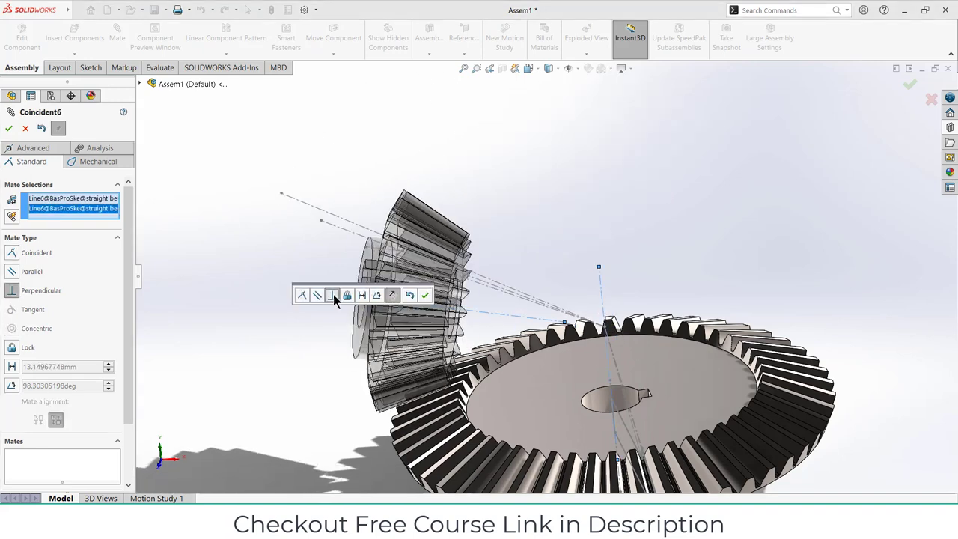
left_click(411, 296)
Rotate the pinion about its axis until its teeth seat in the bevel gear's tooth gaps.
left_click(9, 129)
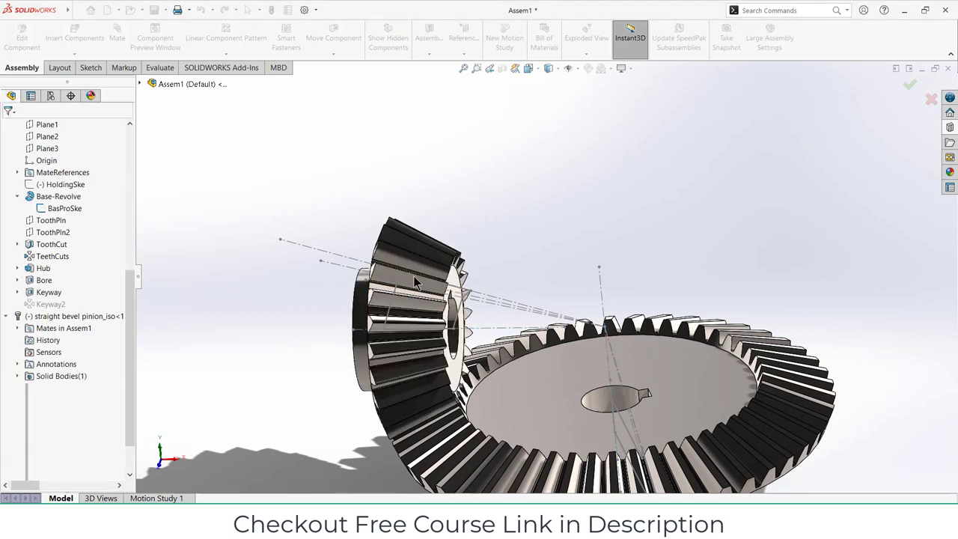
middle_click_drag(479, 300, 406, 318)
left_click_drag(402, 261, 397, 288)
key("Escape")
scroll(409, 346, "down", 8)
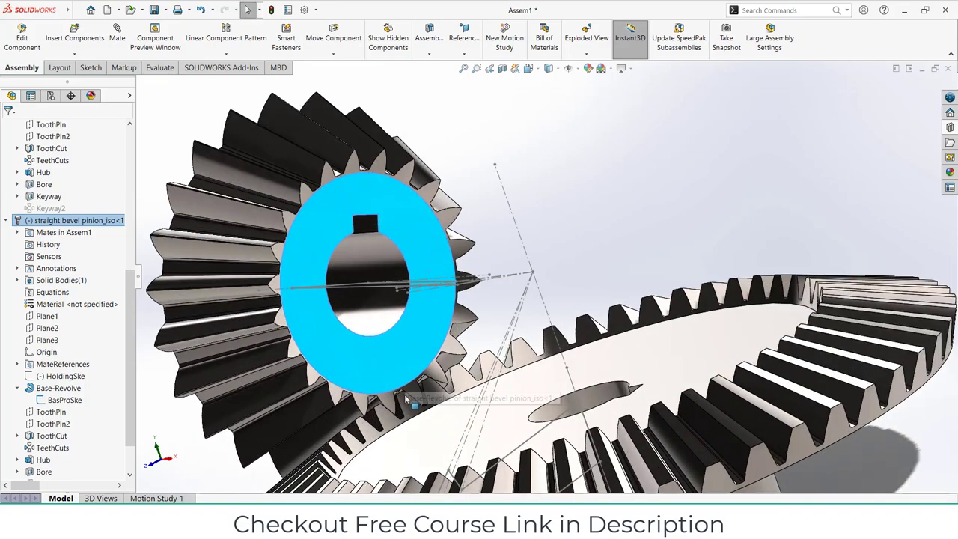
scroll(382, 423, "down", 8)
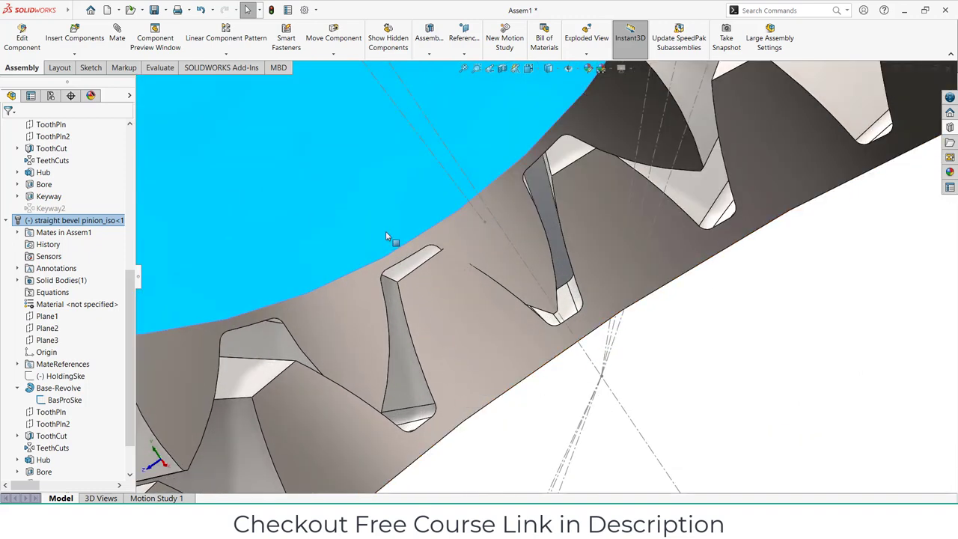
left_click_drag(393, 227, 403, 229)
scroll(403, 229, "up", 6)
middle_click_drag(397, 299, 454, 272)
scroll(455, 272, "up", 3)
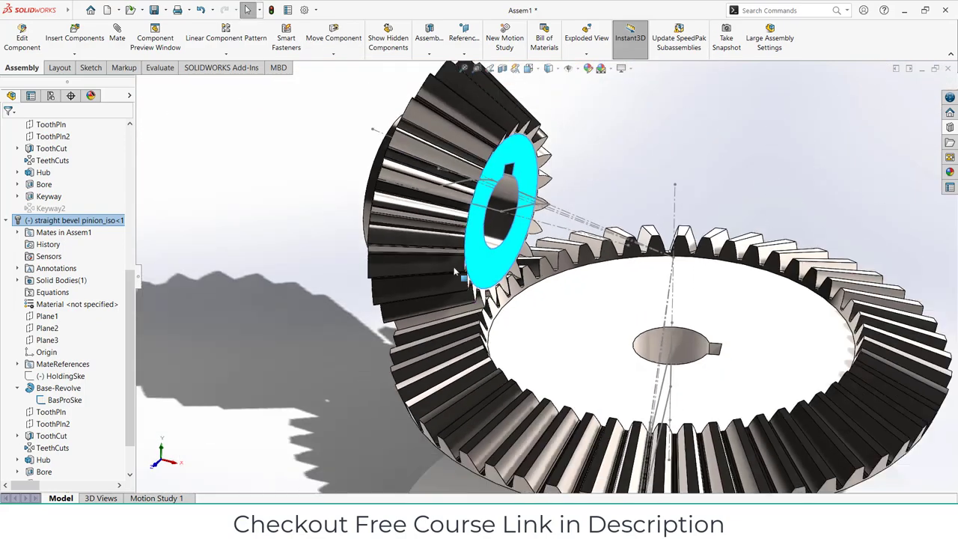
key("Escape")
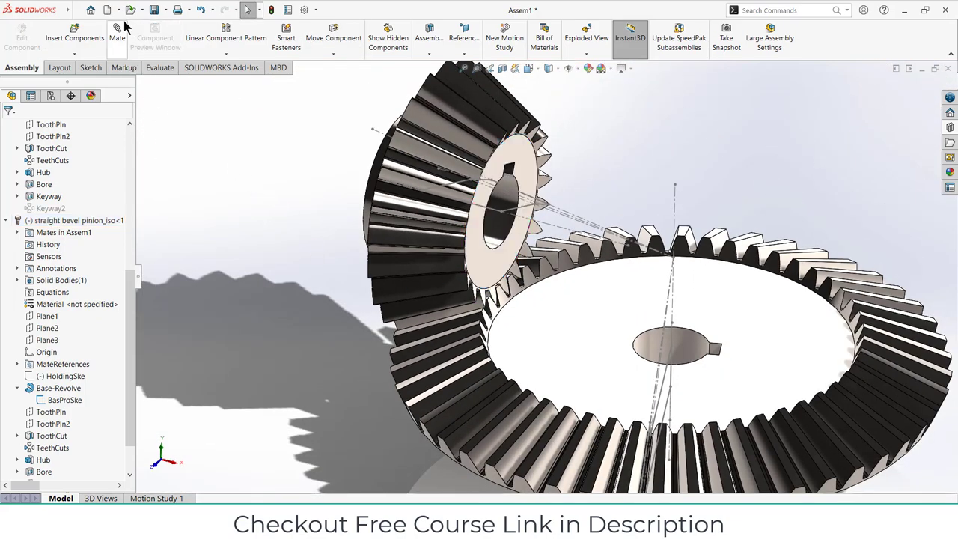
Start a Gear mate using the pinion's circular edge and the large gear's hub edge.
left_click(119, 34)
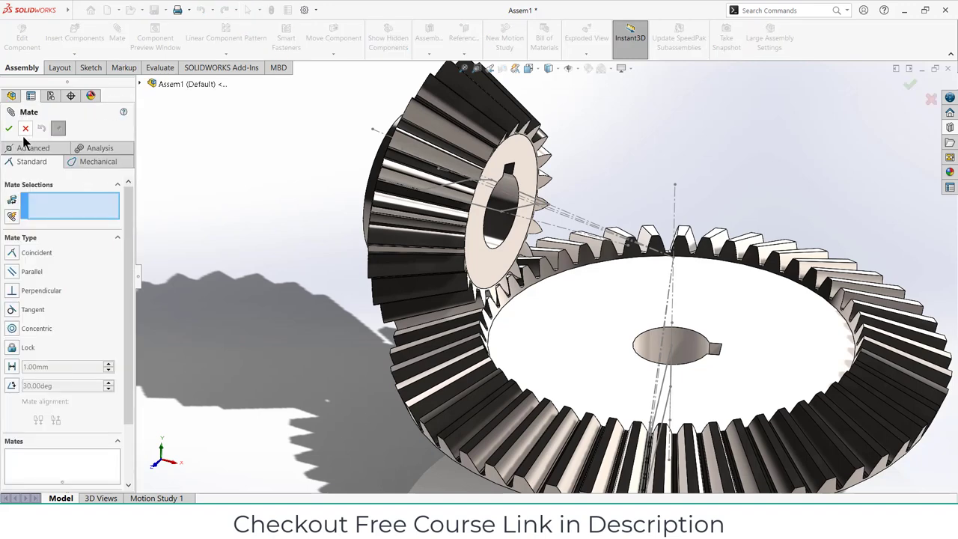
left_click(99, 163)
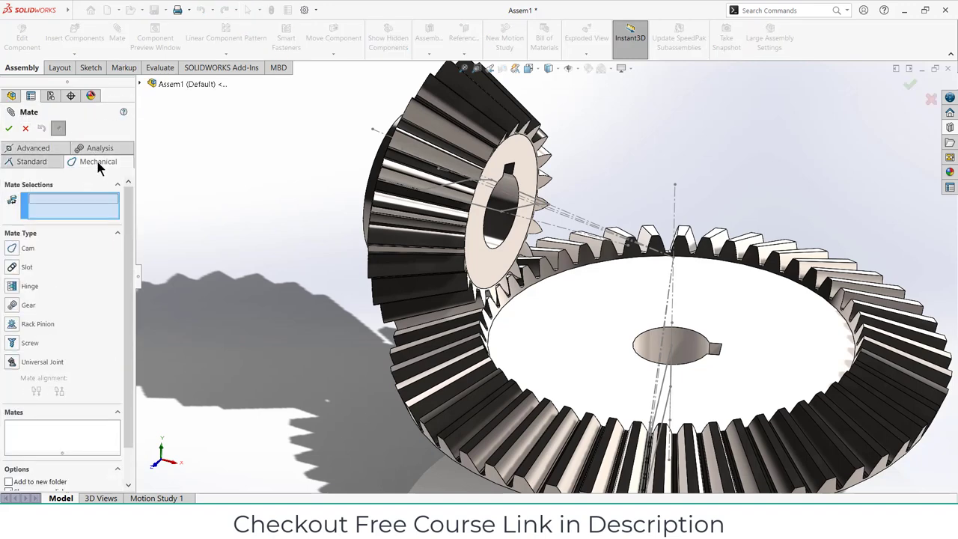
left_click(19, 305)
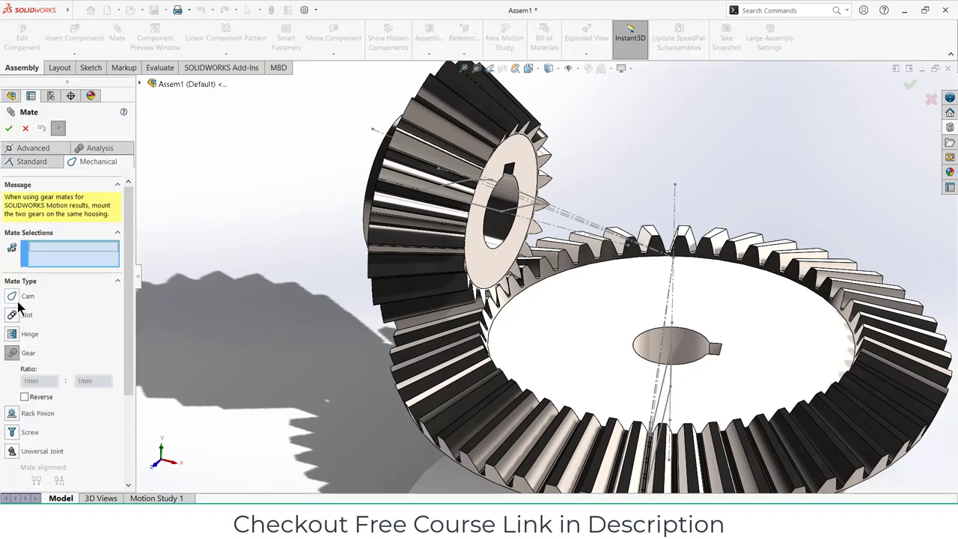
left_click(492, 203)
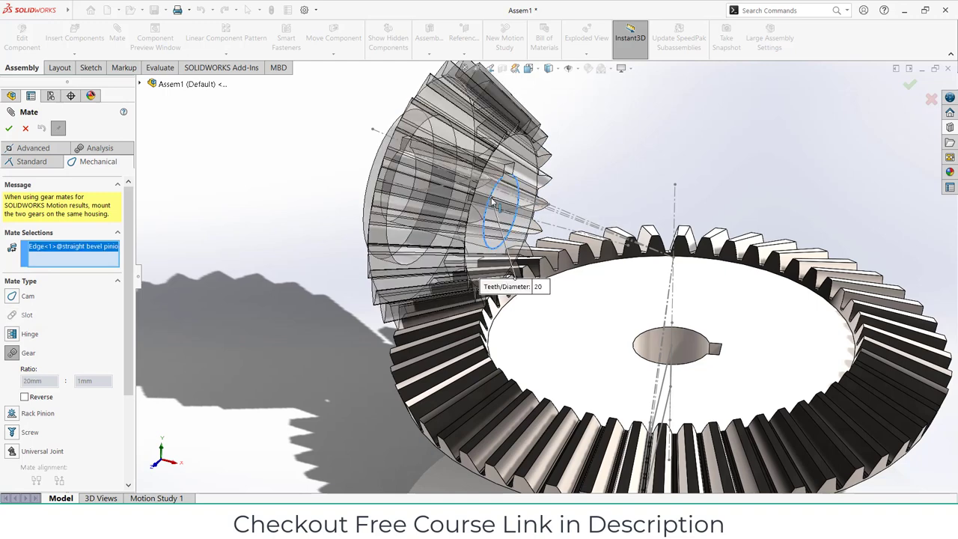
left_click(647, 337)
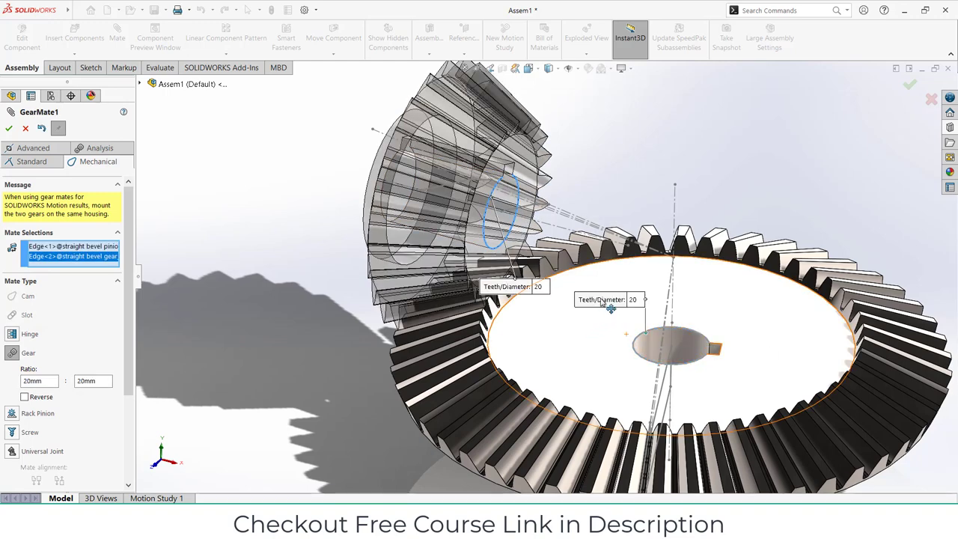
Set the gear mate teeth counts to 22 and 48 and apply it.
left_click_drag(518, 297, 202, 289)
double_click(222, 278)
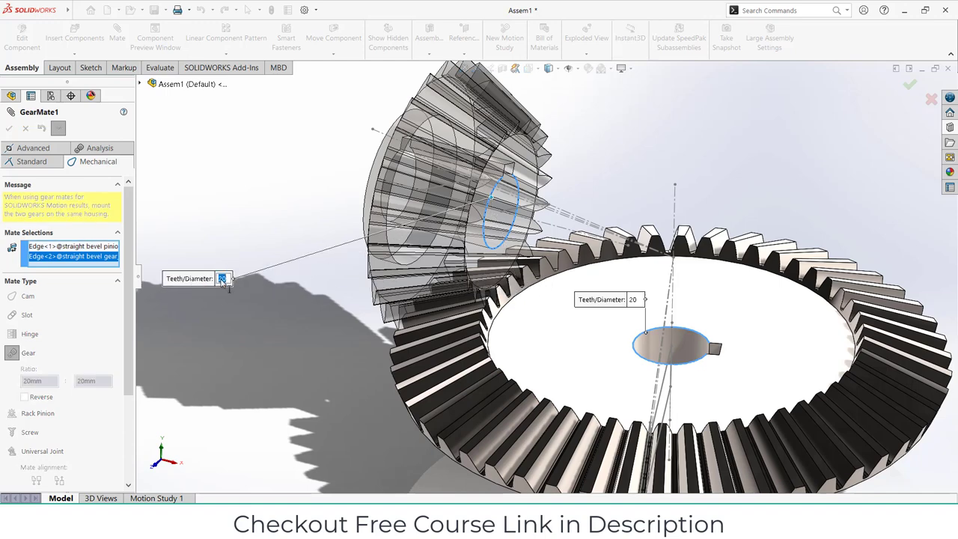
type("22")
key("Return")
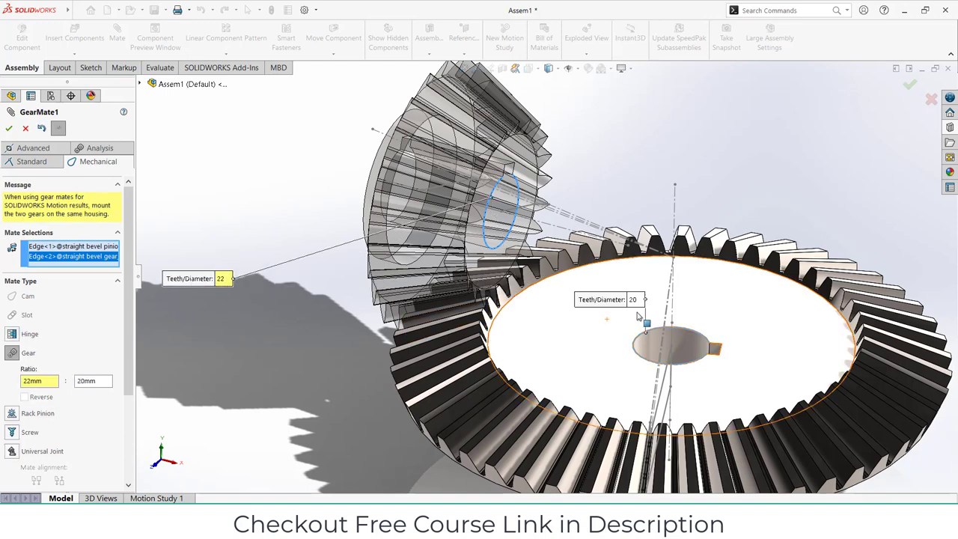
double_click(634, 300)
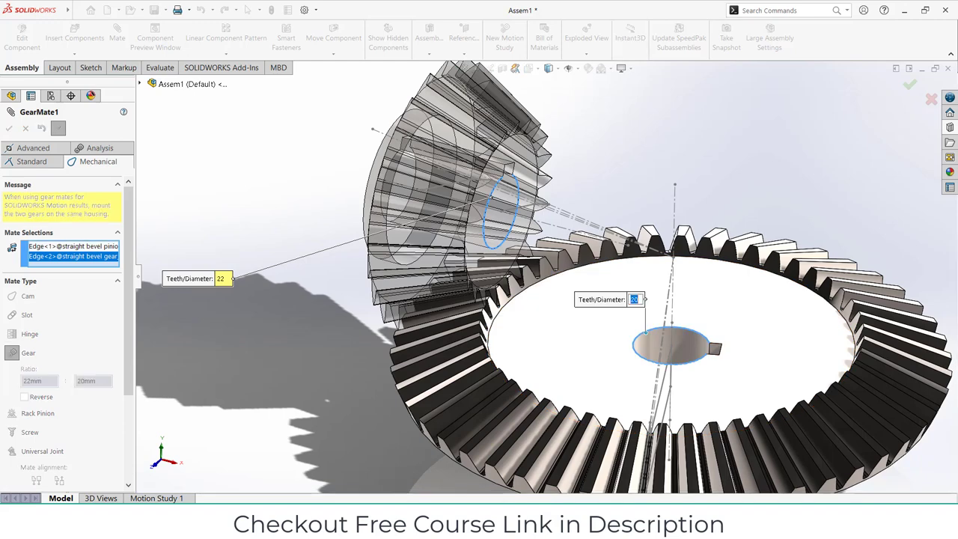
key("Return")
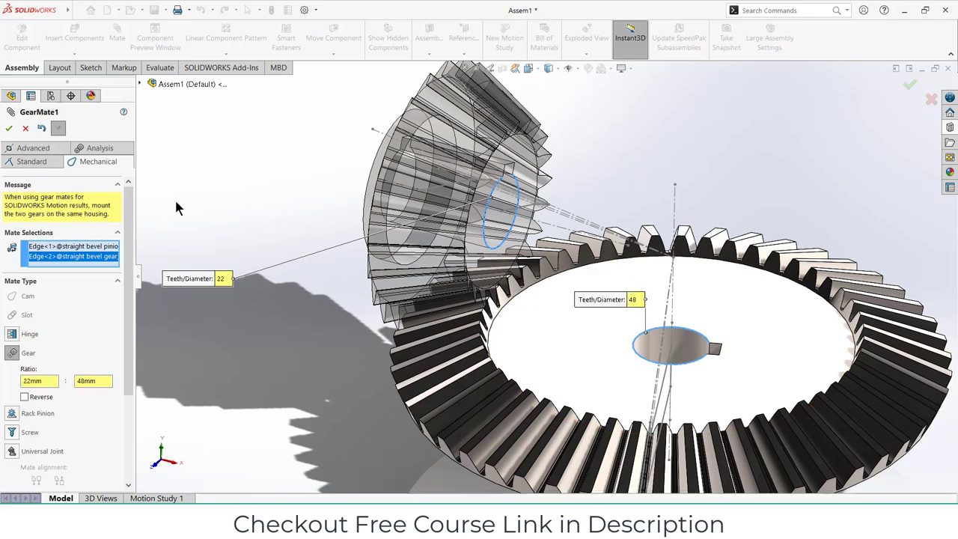
left_click(9, 129)
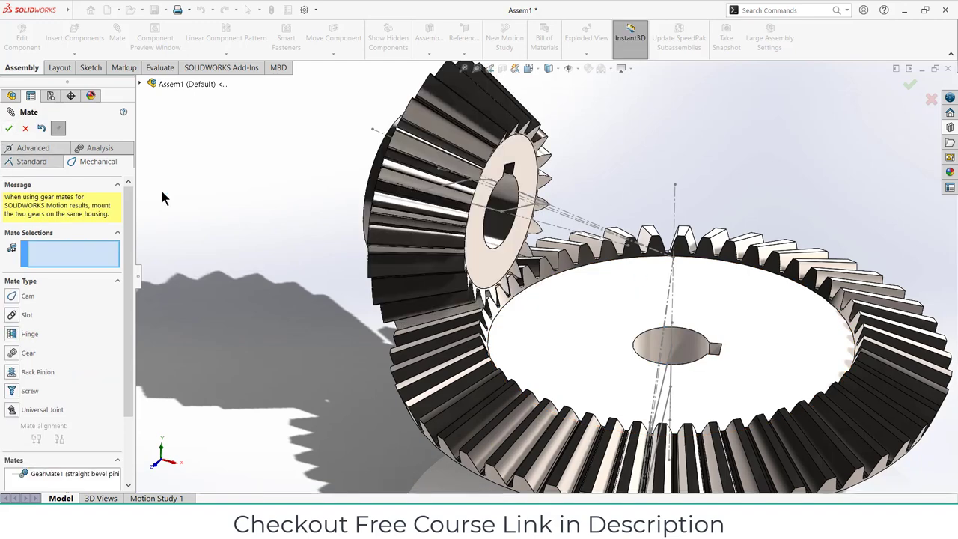
Confirm the bevel gears rotate together, close Mate, and hide all sketches, axes and planes.
left_click_drag(599, 291, 565, 383)
left_click(8, 129)
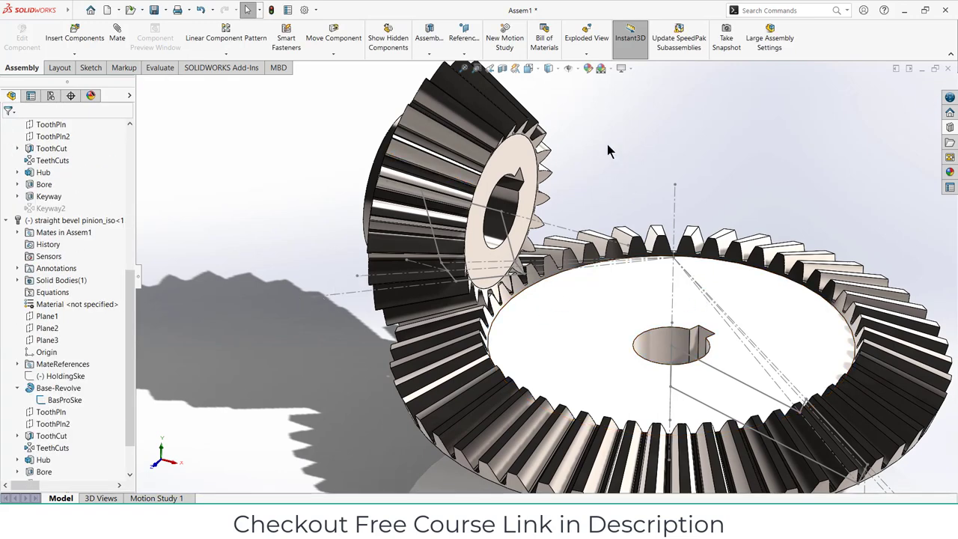
left_click(567, 69)
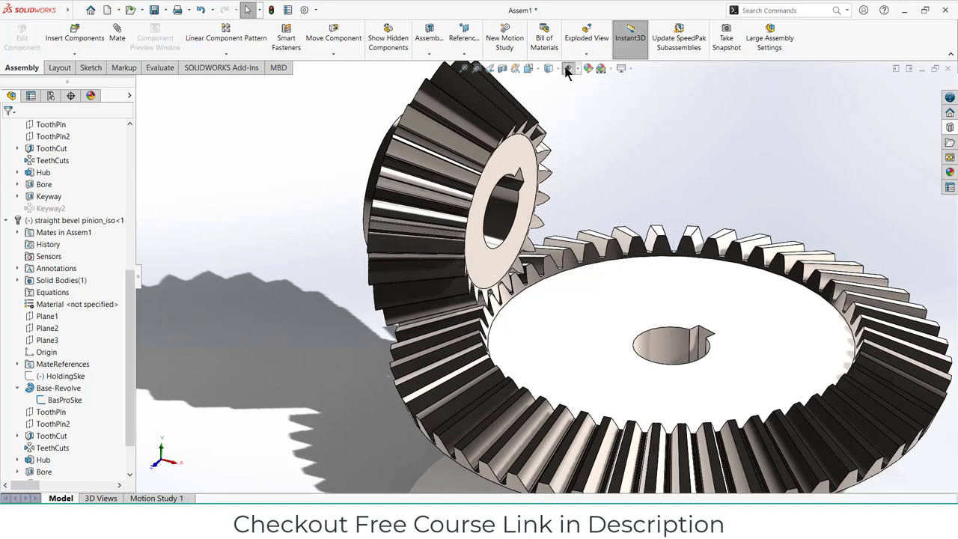
scroll(552, 269, "up", 3)
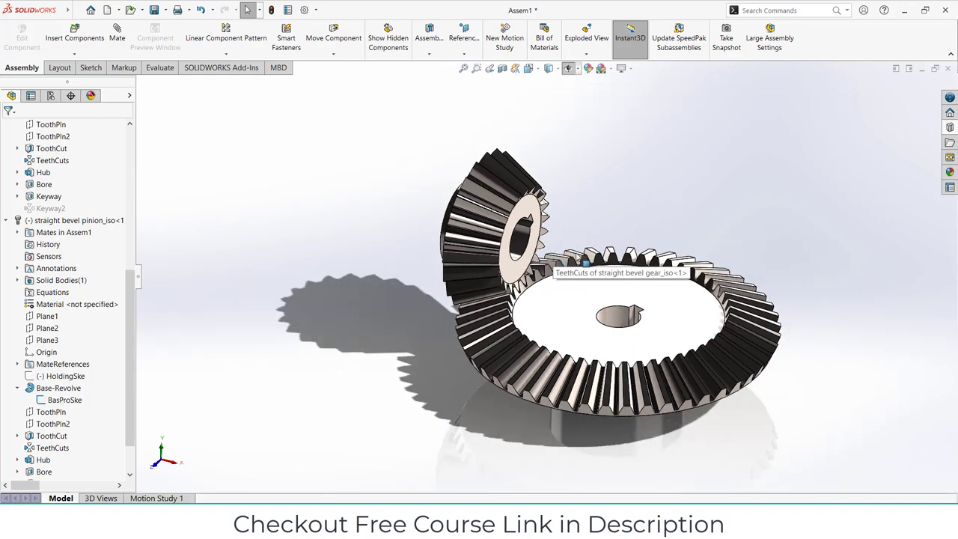
middle_click_drag(585, 263, 605, 281)
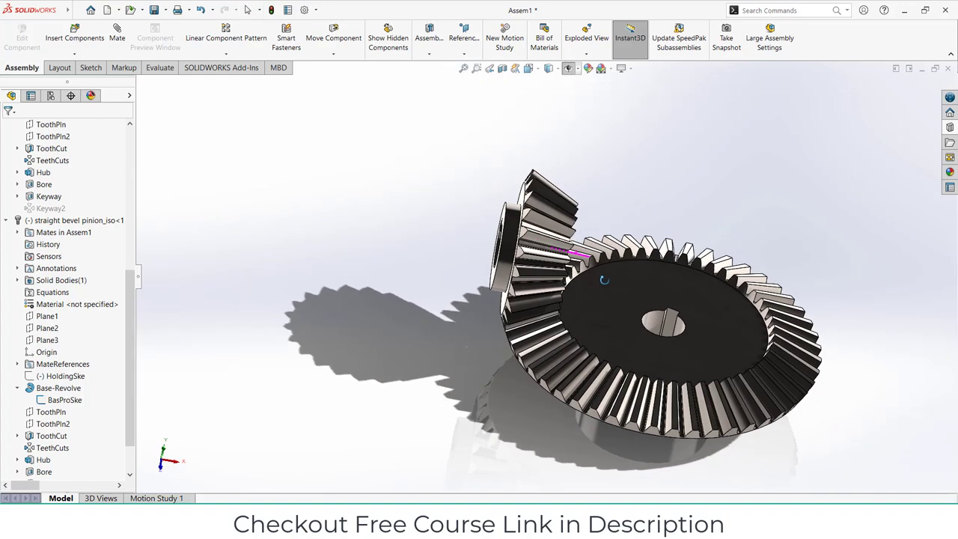
Toggle the BasProSke sketch hidden so only the gear bodies show, then fit the view.
right_click(57, 400)
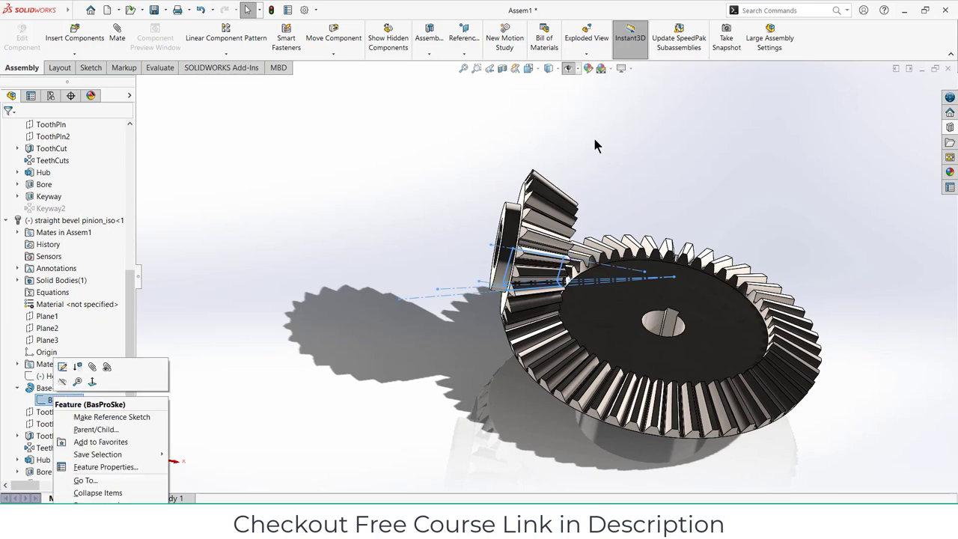
left_click(569, 69)
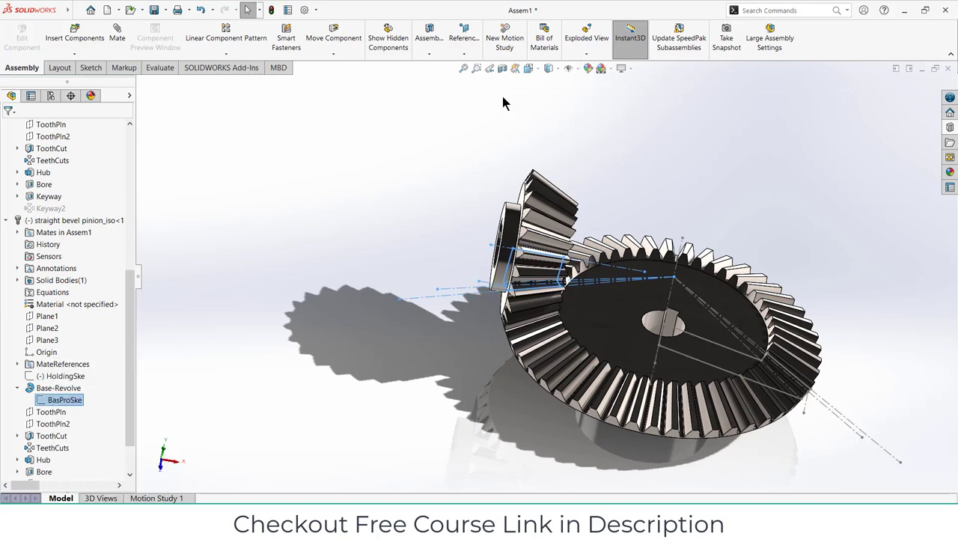
right_click(60, 405)
left_click(68, 385)
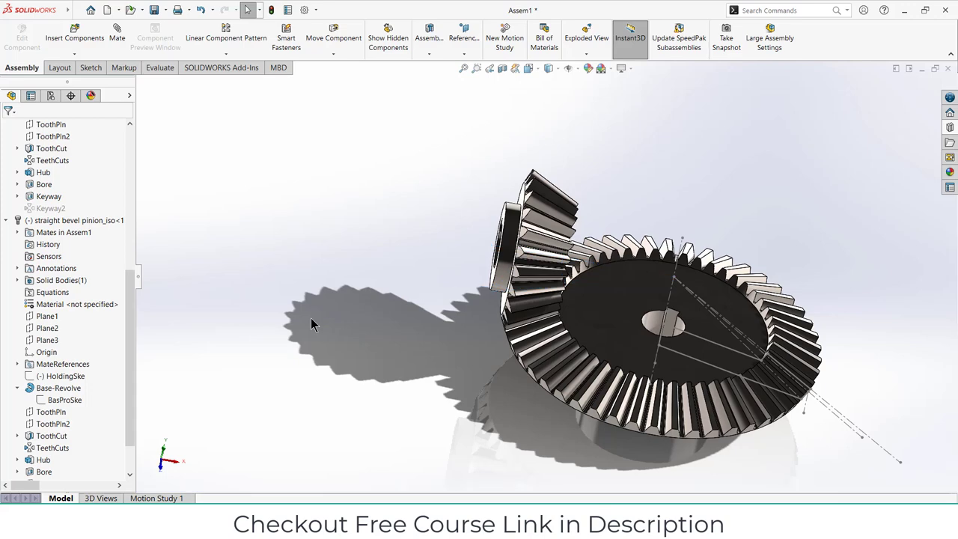
middle_click_drag(616, 208, 579, 187)
scroll(47, 193, "down", 5)
scroll(47, 193, "up", 1)
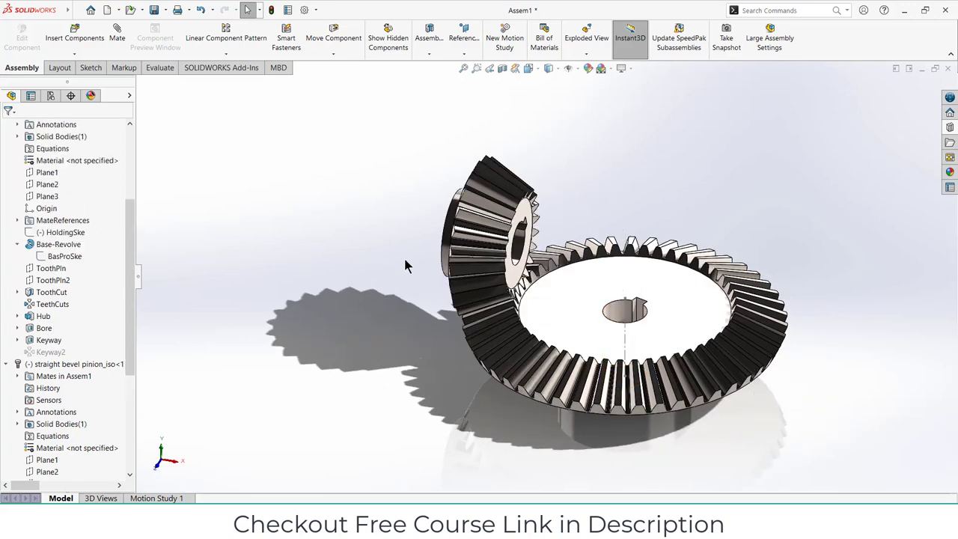
key("z")
key("z")
scroll(783, 260, "down", 8)
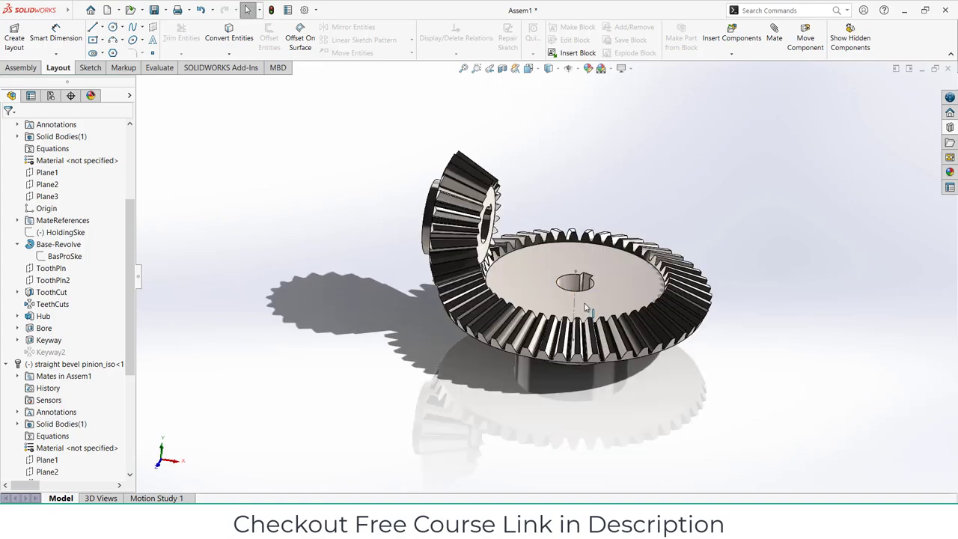
middle_click_drag(784, 260, 627, 251)
key("f")
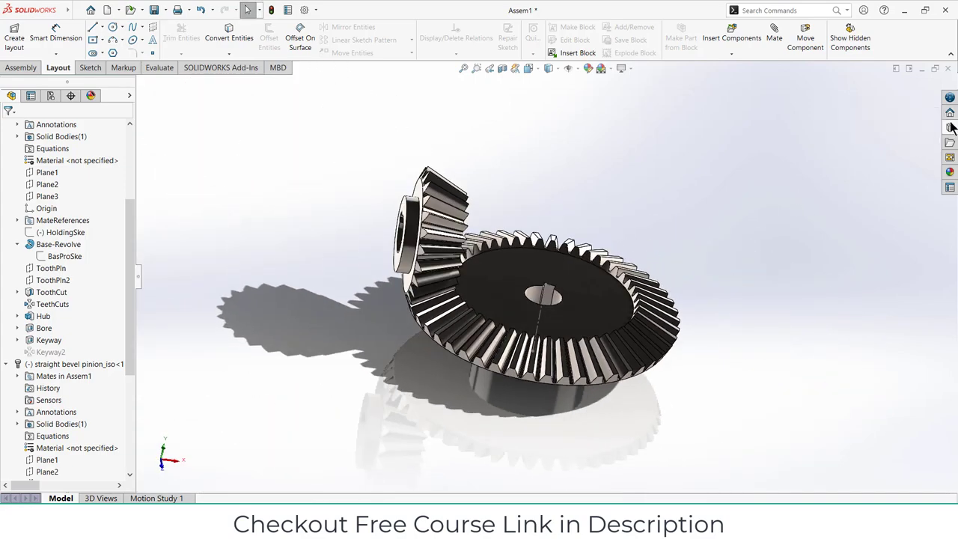
Insert a spur gear from the Toolbox with module 4 and 20 teeth.
left_click(950, 127)
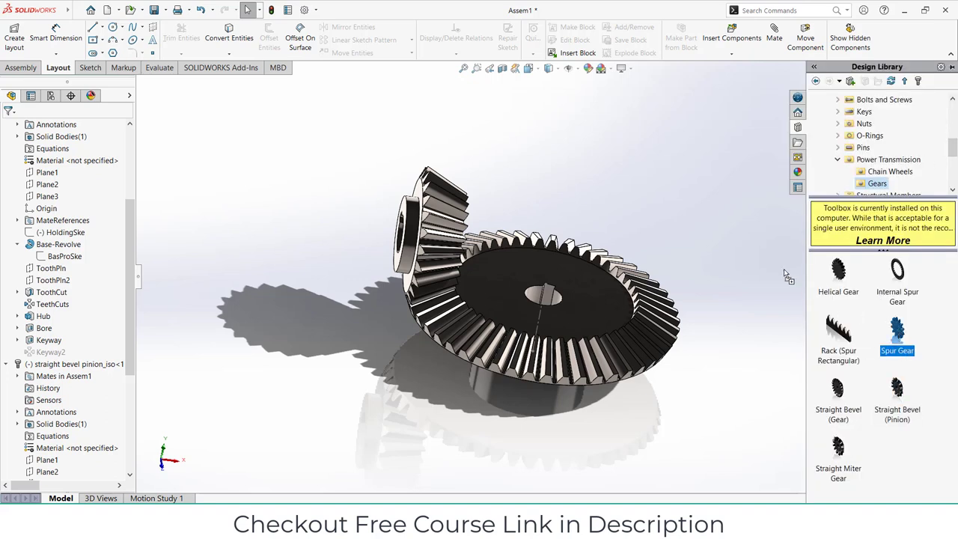
left_click_drag(784, 269, 681, 213)
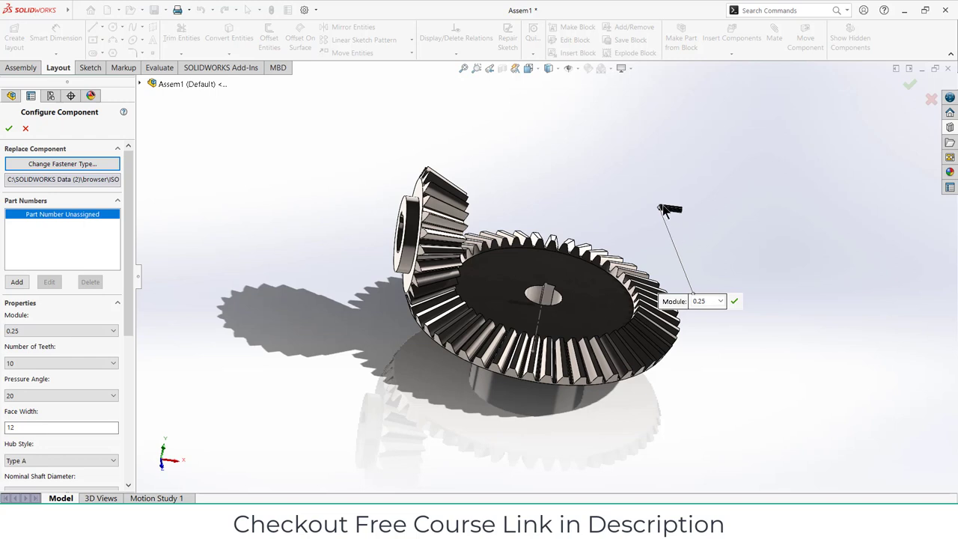
left_click(89, 330)
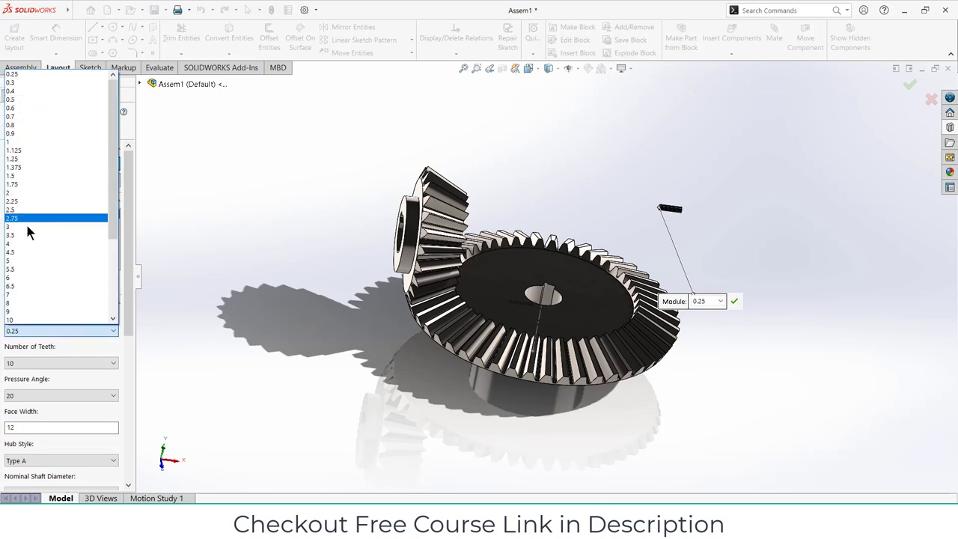
scroll(42, 238, "down", 1)
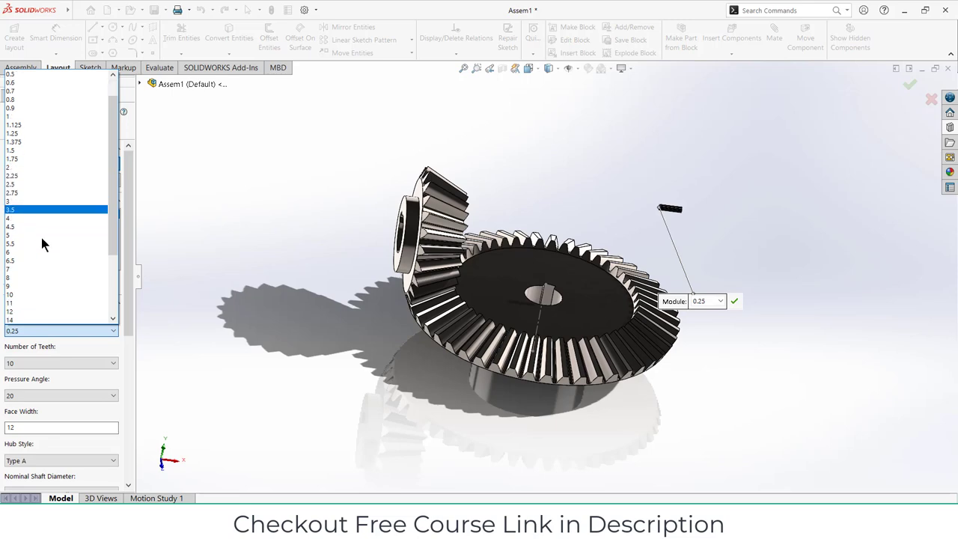
left_click(41, 220)
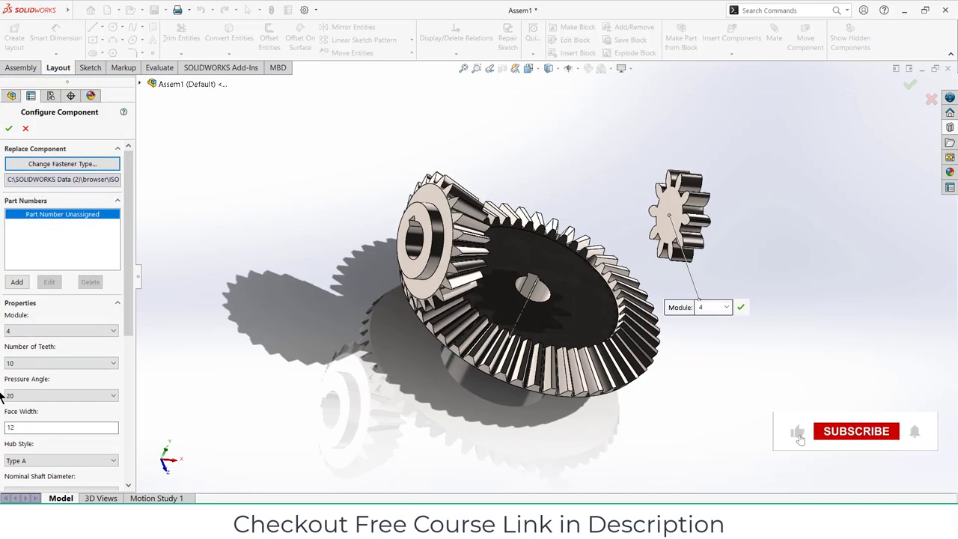
left_click(41, 363)
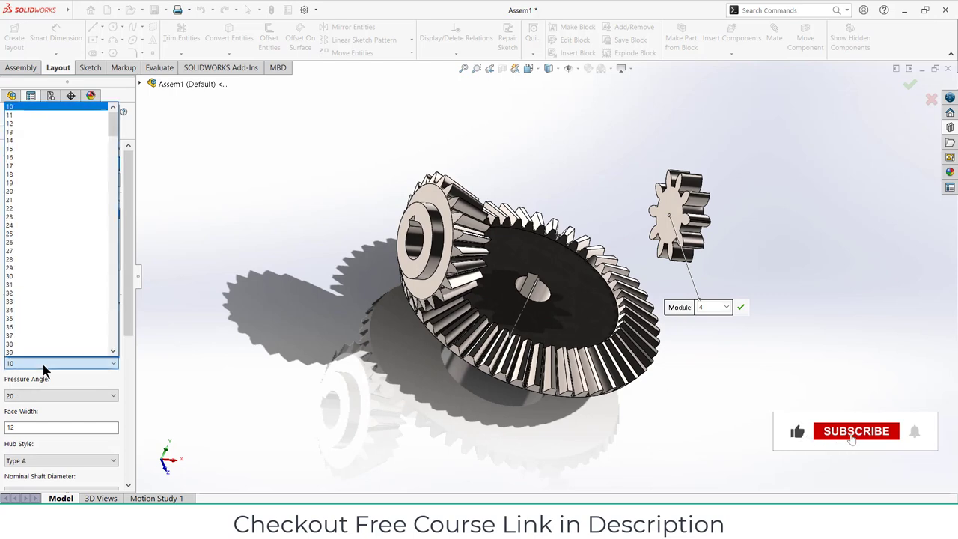
left_click(65, 199)
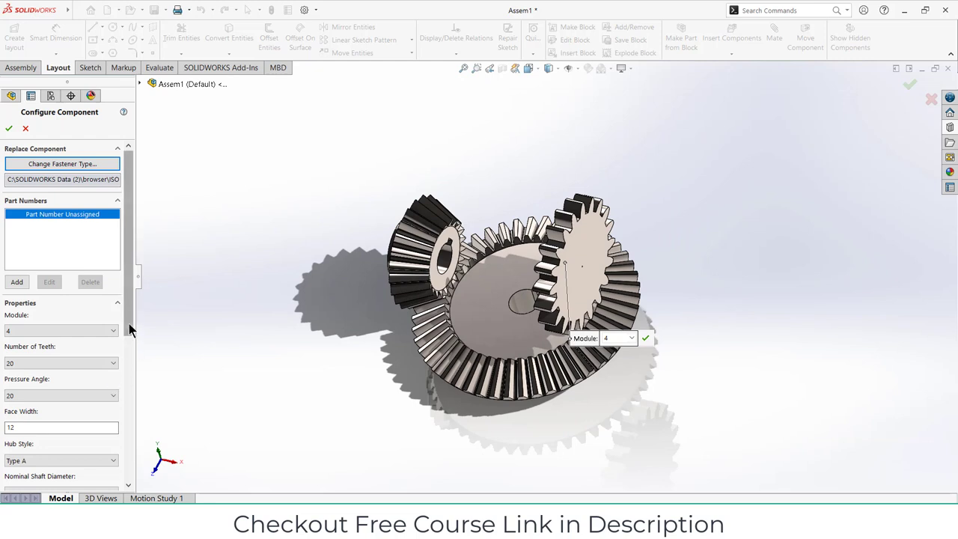
Set the spur gear's face width to 50.
left_click_drag(133, 320, 134, 375)
double_click(52, 332)
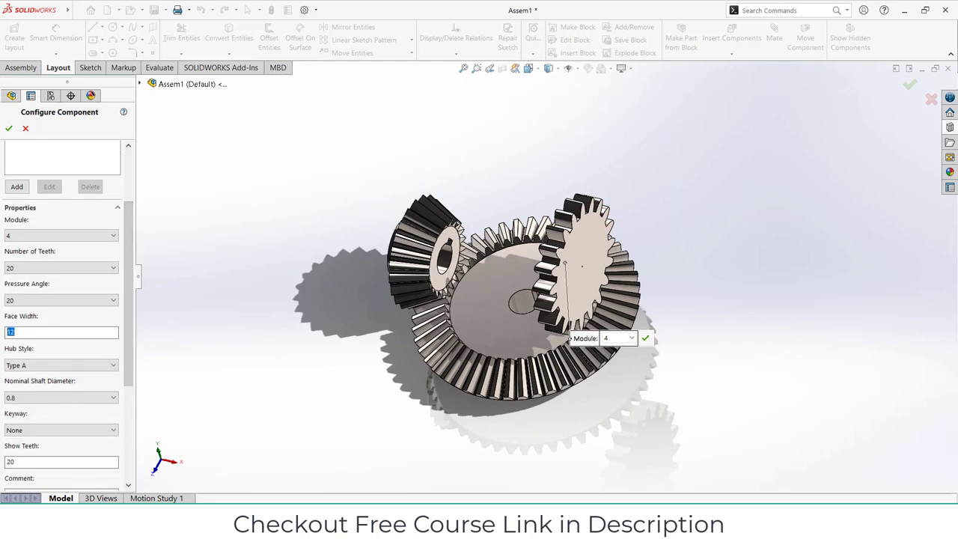
type("202")
key("BackSpace")
key("BackSpace")
key("BackSpace")
type("30")
middle_click_drag(356, 298, 359, 225)
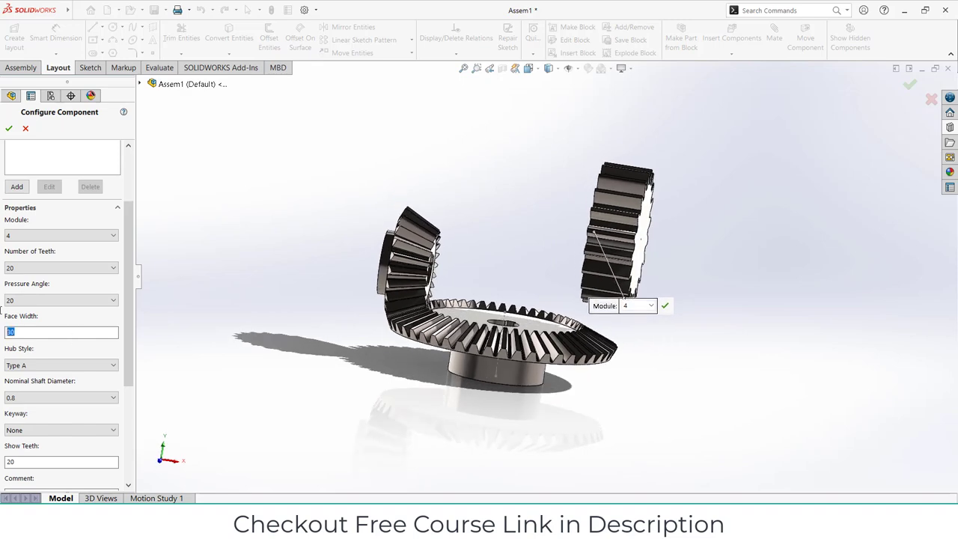
left_click(167, 302)
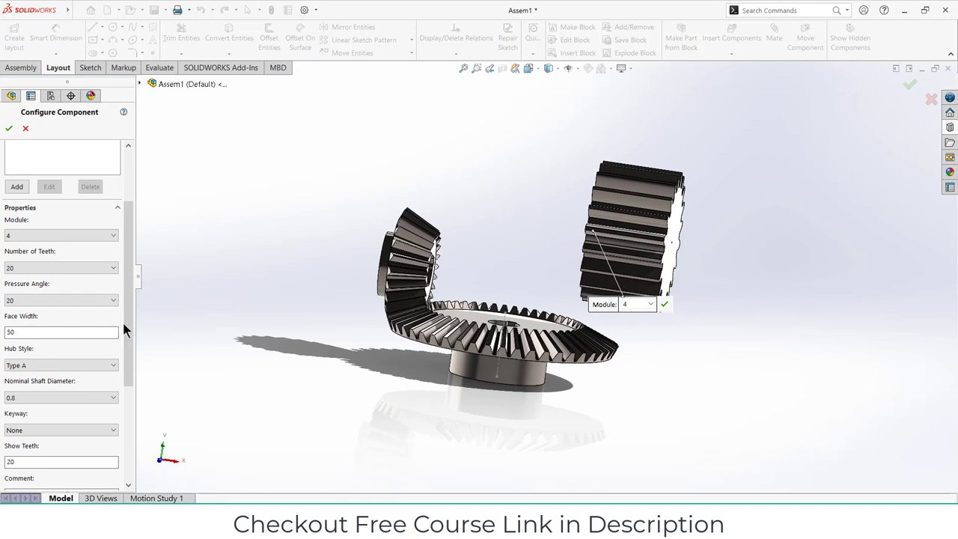
Set nominal shaft diameter 20 and a Square(1) keyway, then accept the spur gear.
left_click(94, 397)
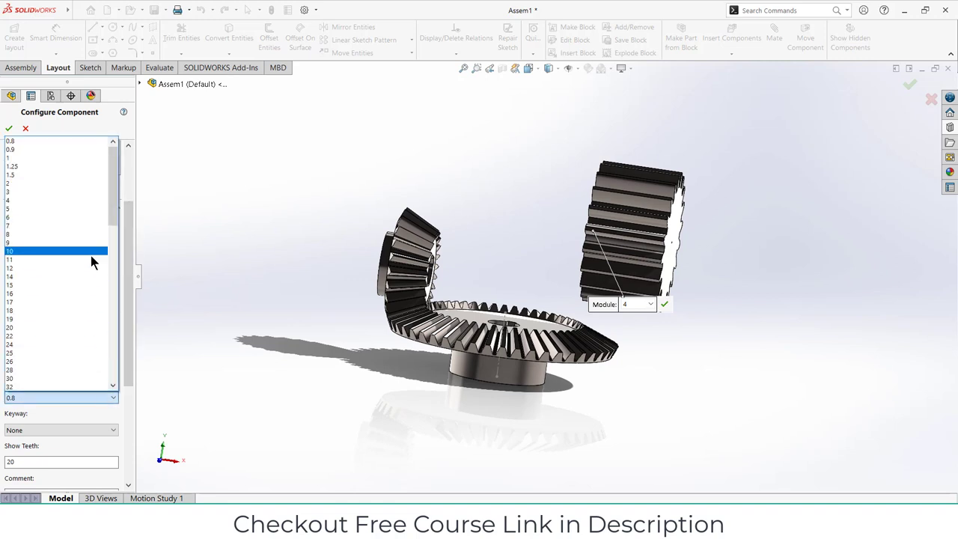
left_click(79, 328)
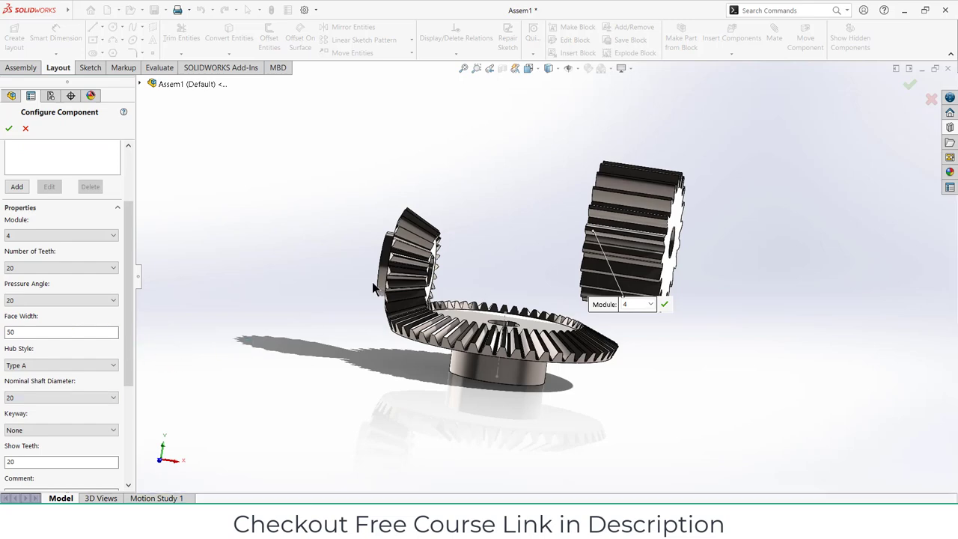
middle_click_drag(372, 288, 325, 314)
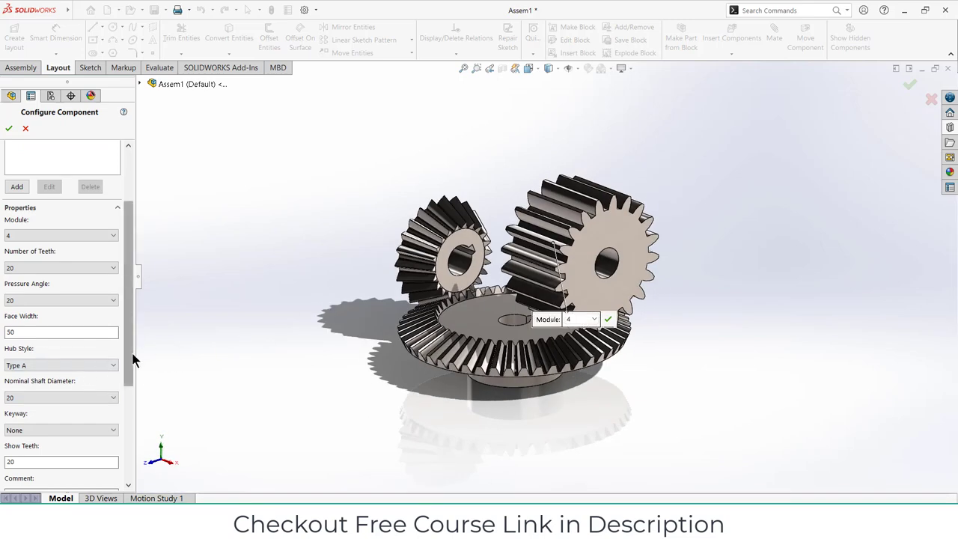
scroll(127, 355, "down", 3)
left_click(90, 352)
left_click(85, 374)
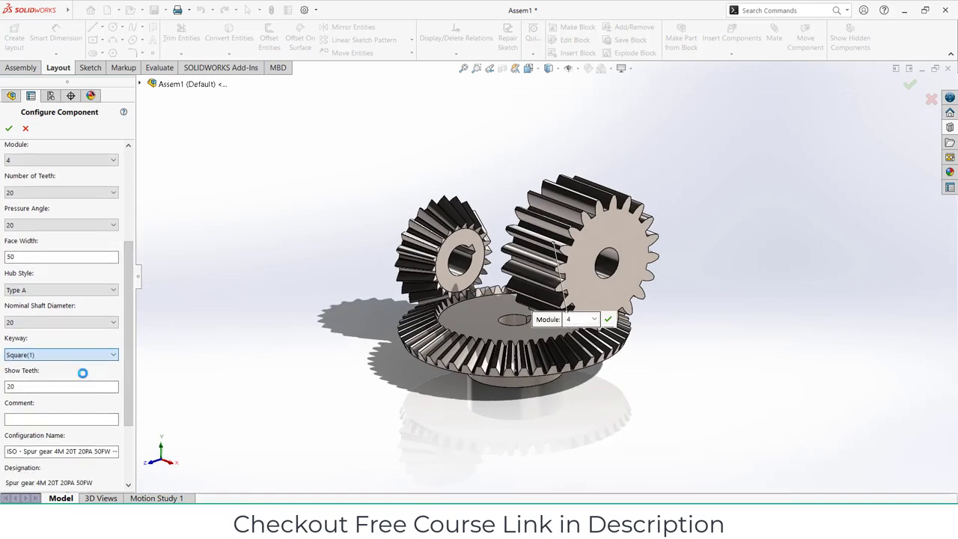
middle_click_drag(413, 384, 398, 331)
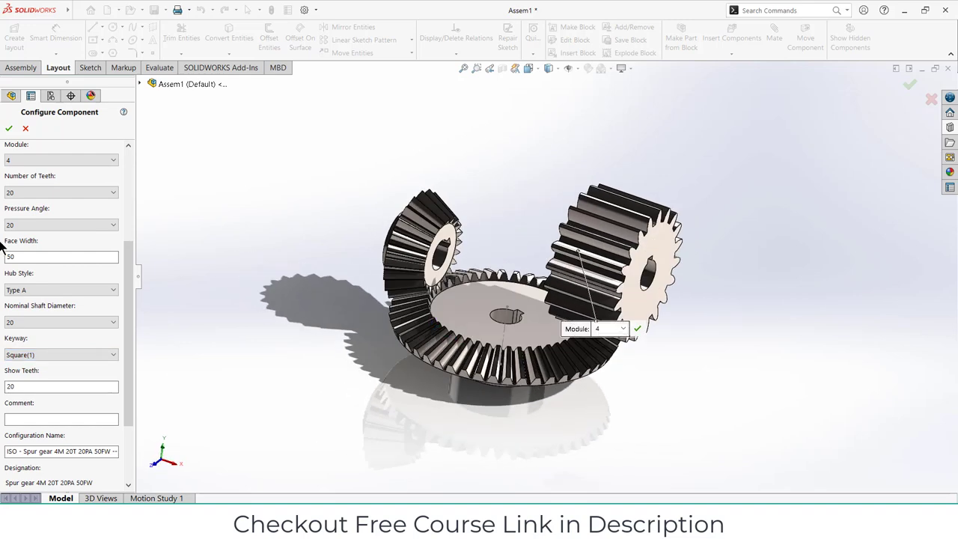
left_click(10, 128)
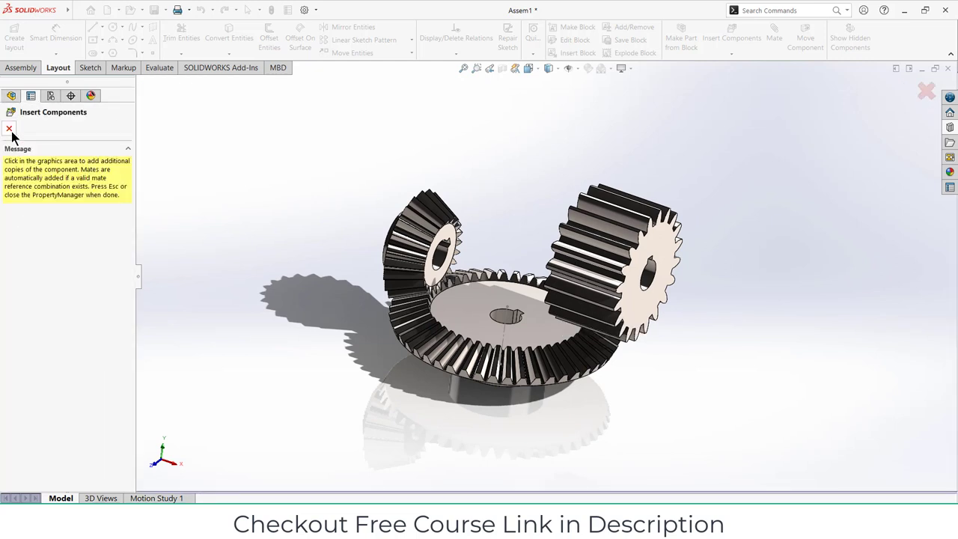
left_click(10, 129)
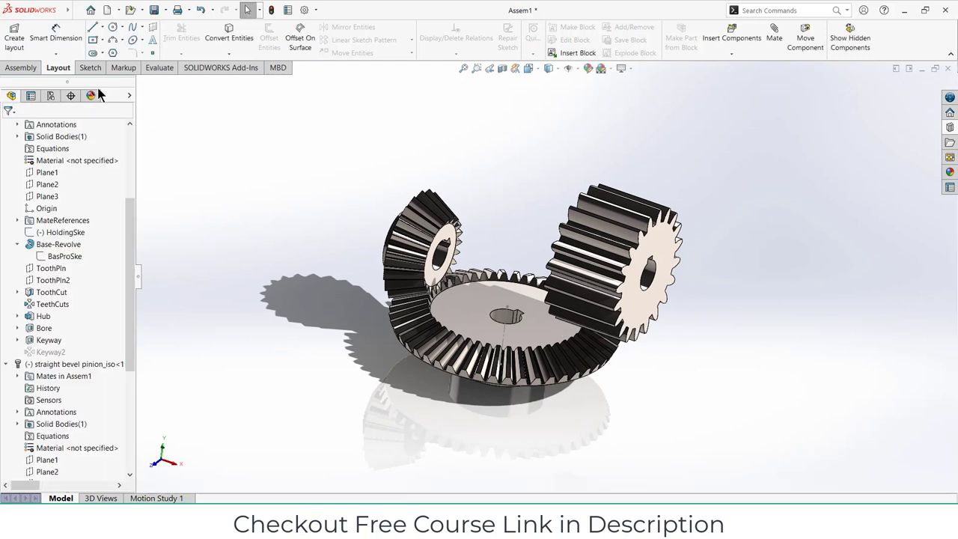
Make the spur gear's bore concentric with the bevel gear's bore.
left_click(21, 67)
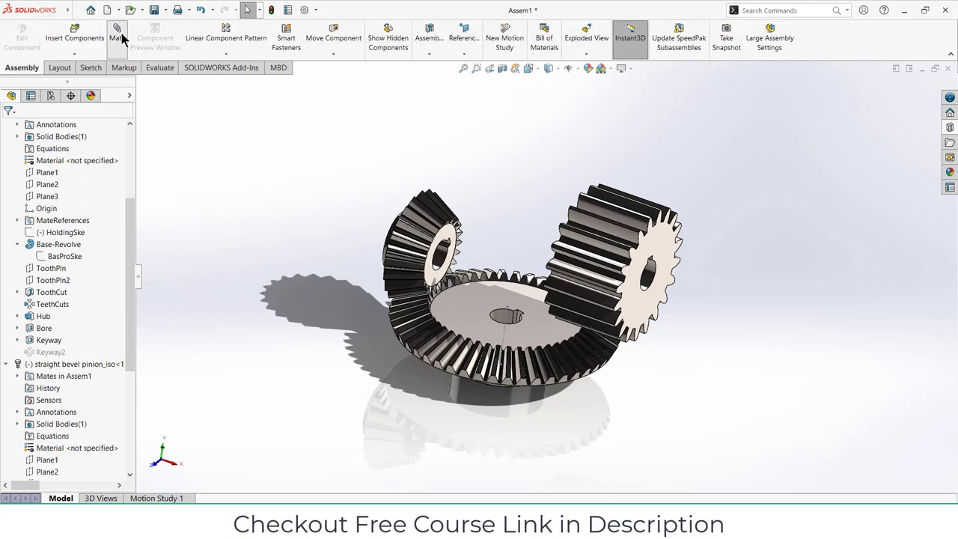
left_click(608, 290)
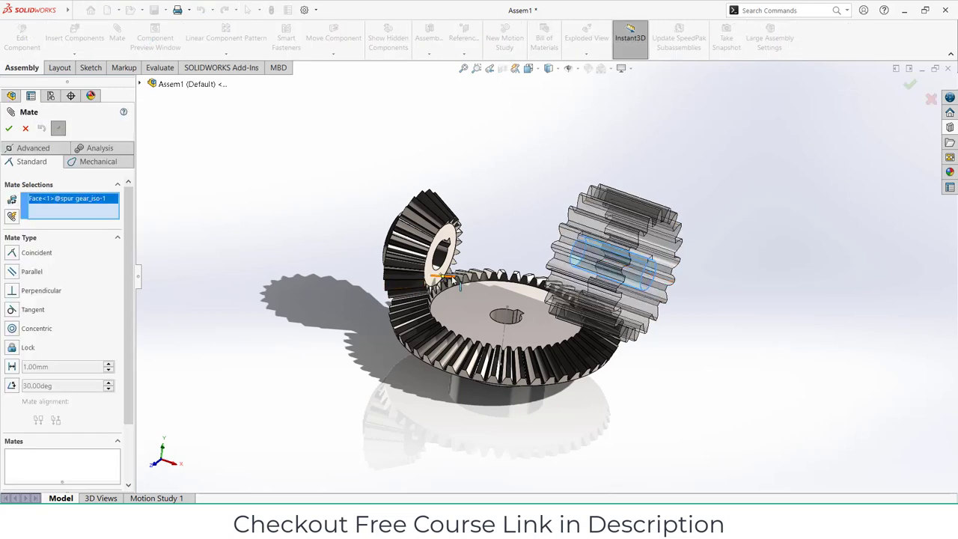
left_click(501, 322)
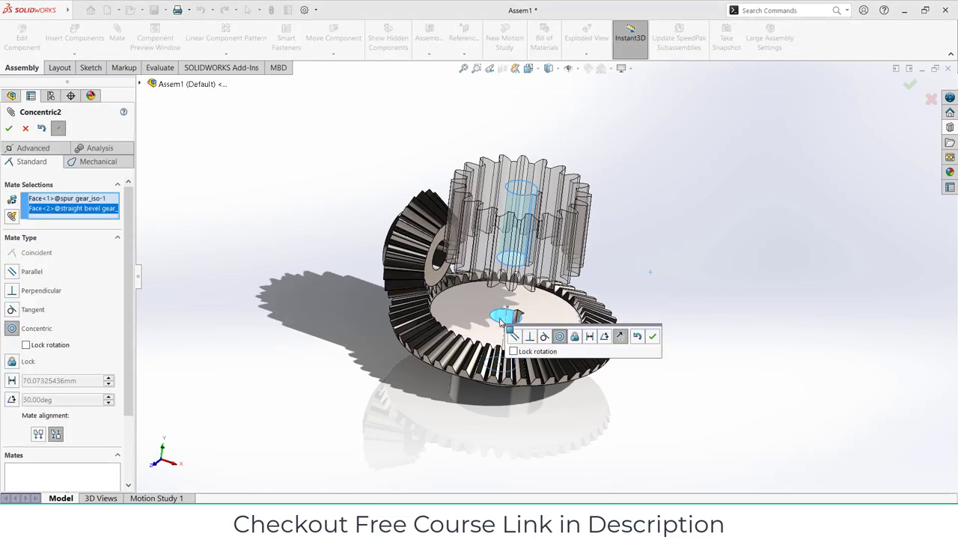
left_click(653, 337)
Align the spur gear's keyway face coincident with the bevel gear's keyway face.
scroll(552, 206, "down", 3)
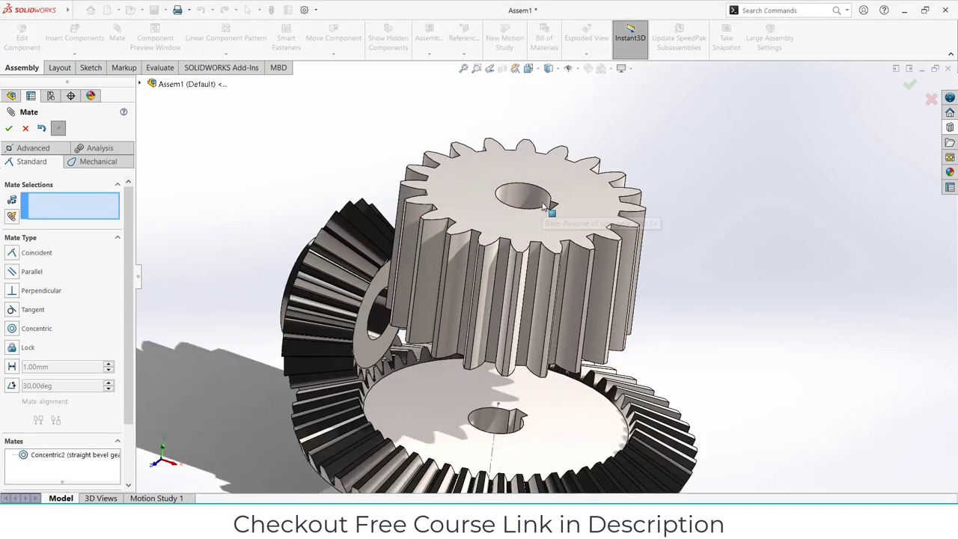
left_click(554, 209)
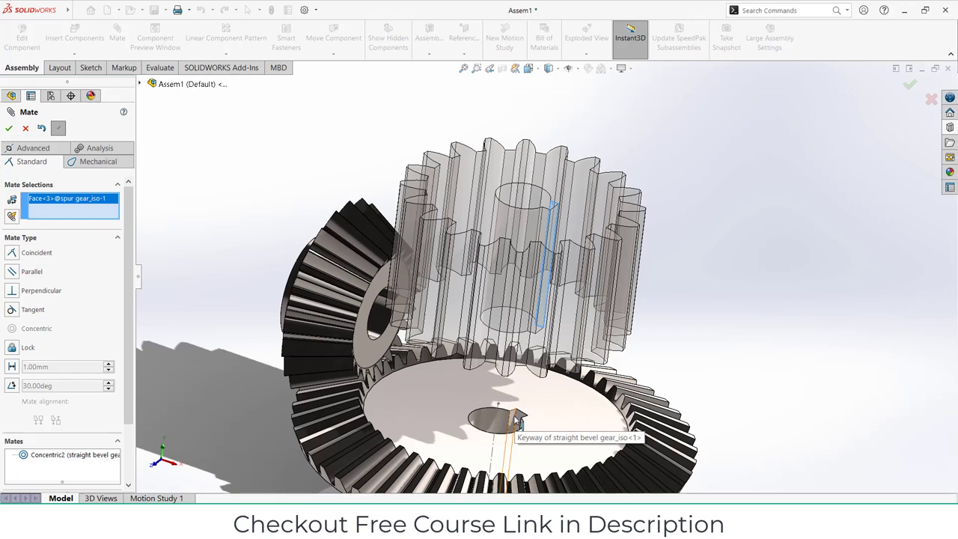
left_click(515, 421)
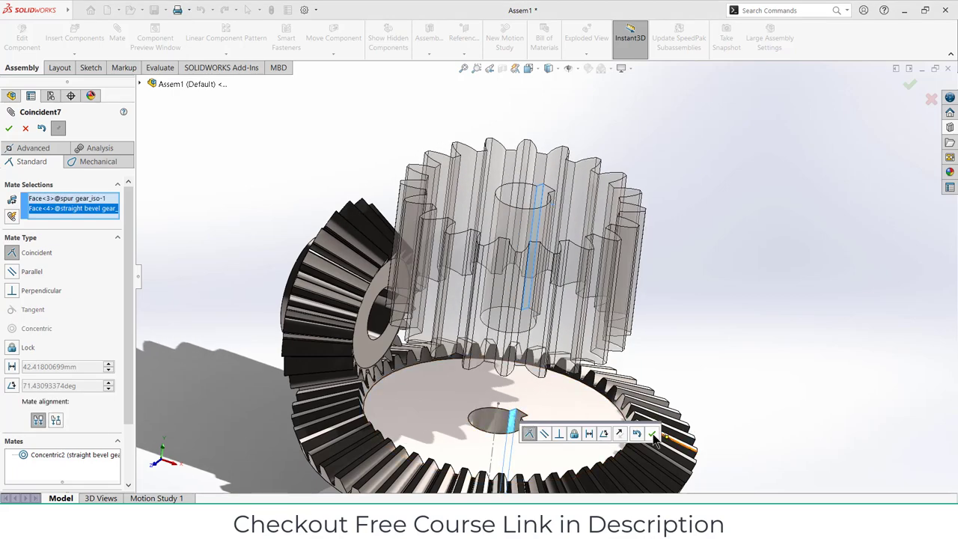
left_click(653, 436)
Mate the spur gear's bottom face flush against the bevel gear face and finish mating.
middle_click_drag(653, 436, 573, 394)
left_click(579, 372)
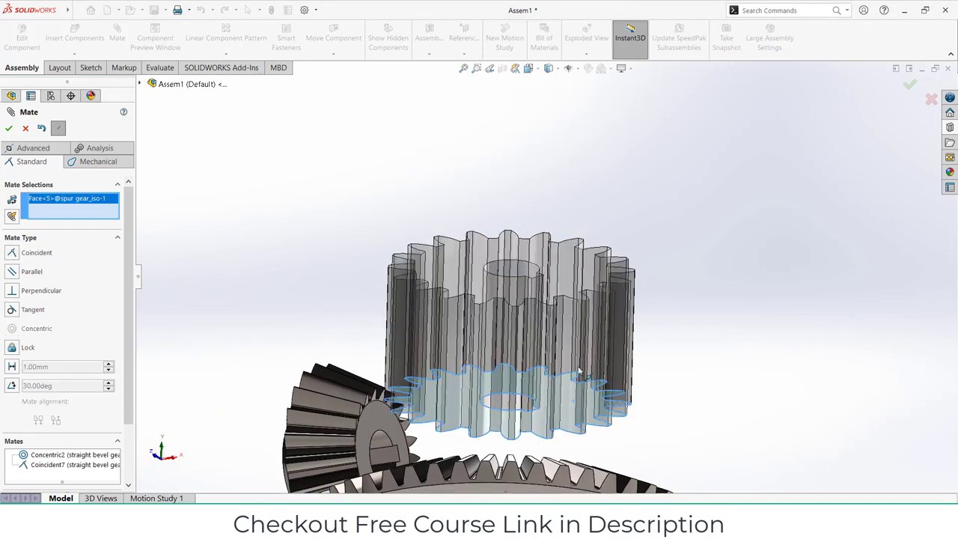
scroll(591, 352, "up", 3)
middle_click_drag(625, 332, 624, 420)
left_click(562, 384)
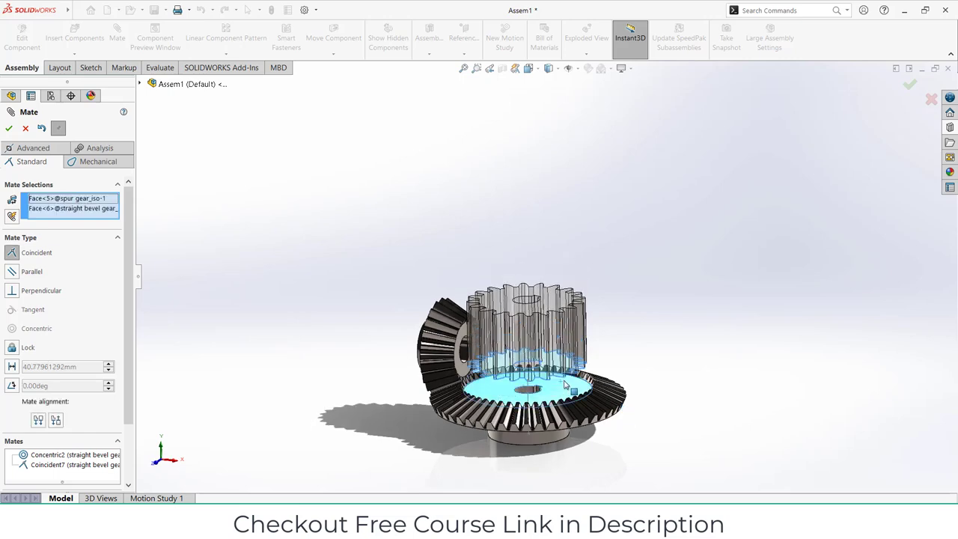
middle_click_drag(771, 349, 722, 335)
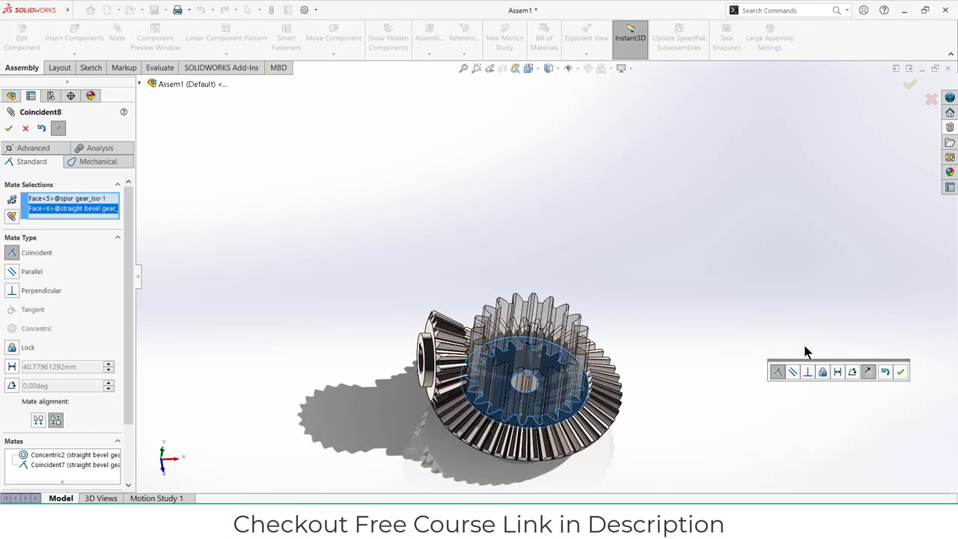
left_click(901, 372)
mouse_move(689, 306)
middle_mouse_down()
mouse_move(614, 242)
mouse_move(684, 227)
mouse_move(649, 213)
mouse_move(615, 267)
middle_mouse_up()
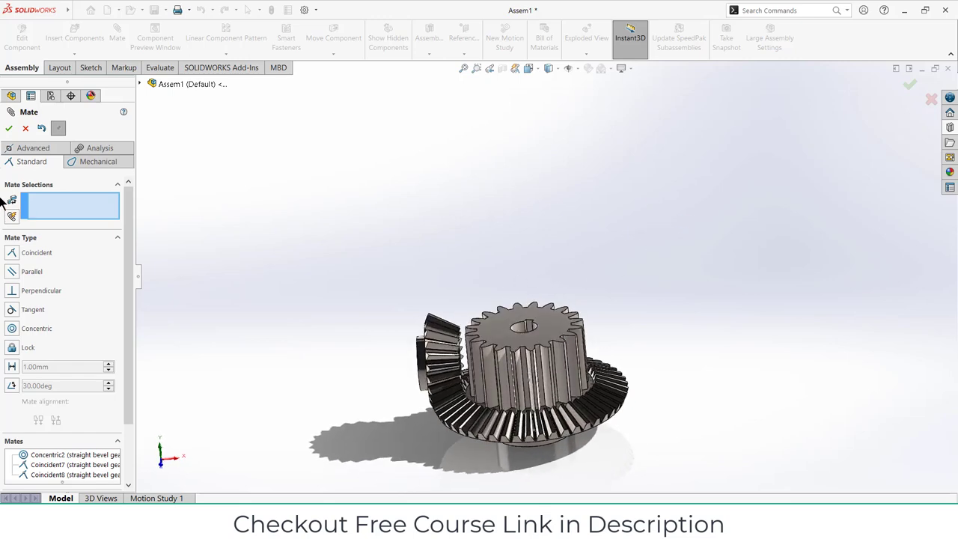
left_click(9, 129)
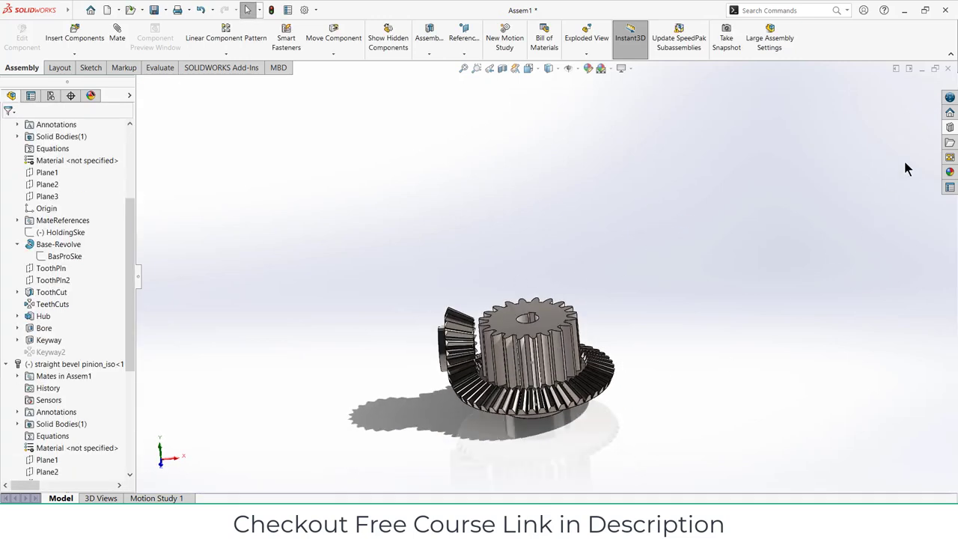
Drop a spur gear from the Toolbox gears library beside the stack and give it 50 teeth.
left_click(952, 128)
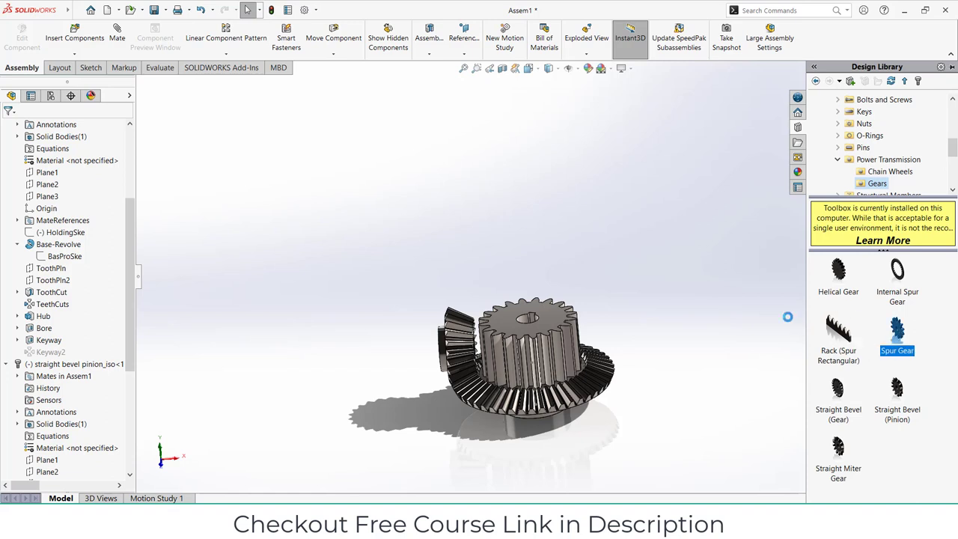
left_click_drag(788, 317, 758, 315)
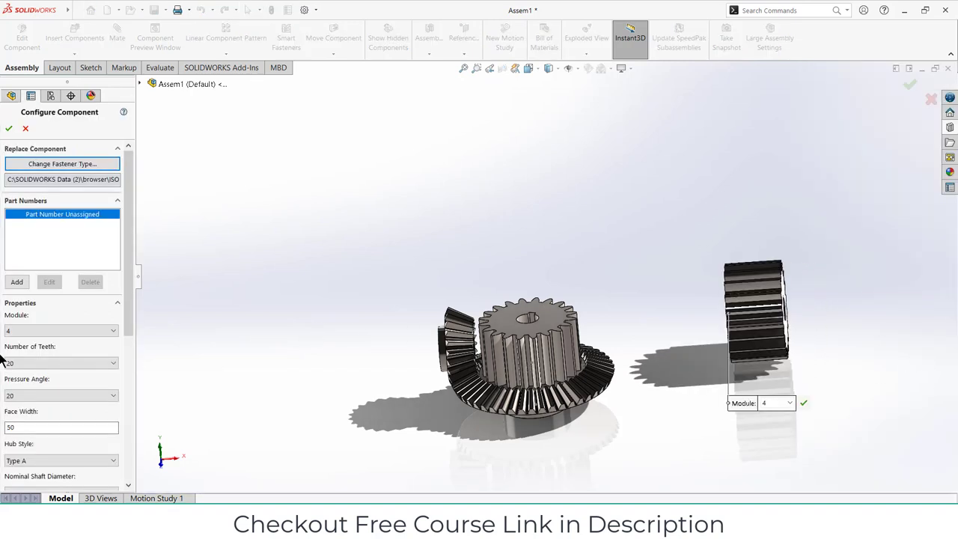
left_click(70, 362)
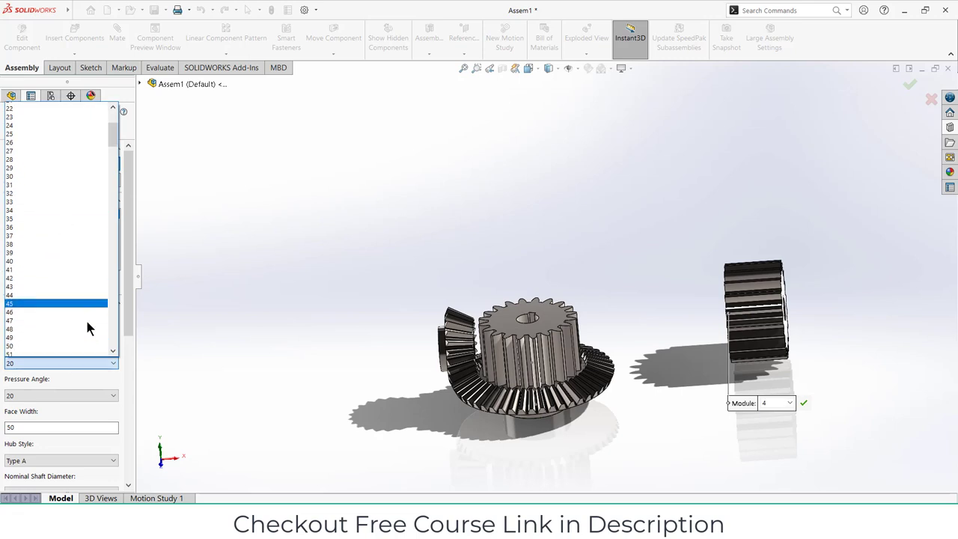
left_click(34, 335)
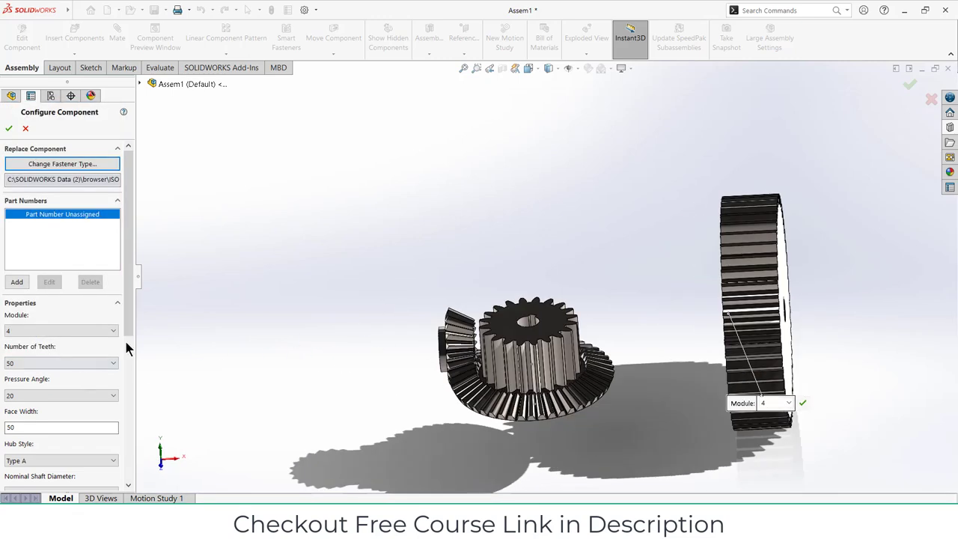
Change the new gear's hub style to Type C with a 75 hub diameter.
left_click_drag(134, 318, 130, 389)
left_click(80, 331)
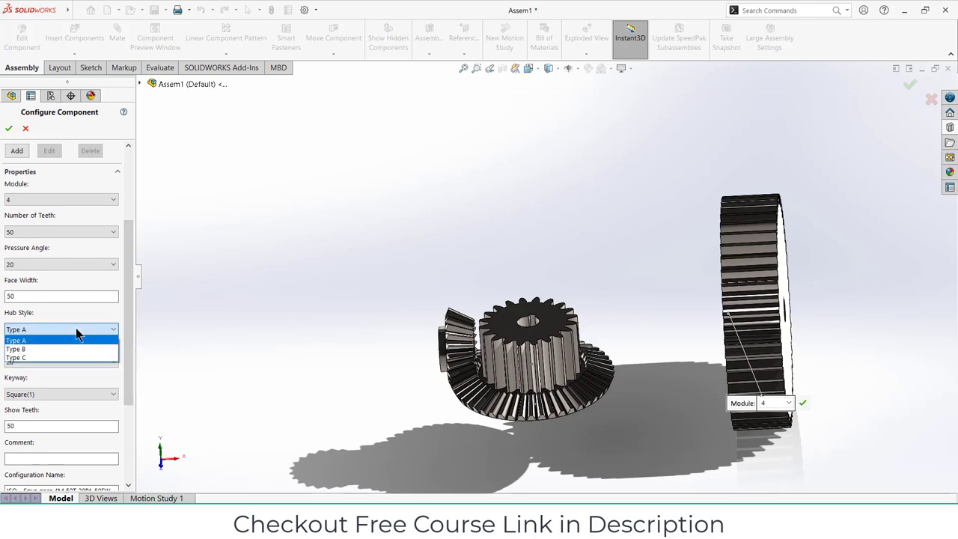
left_click(81, 352)
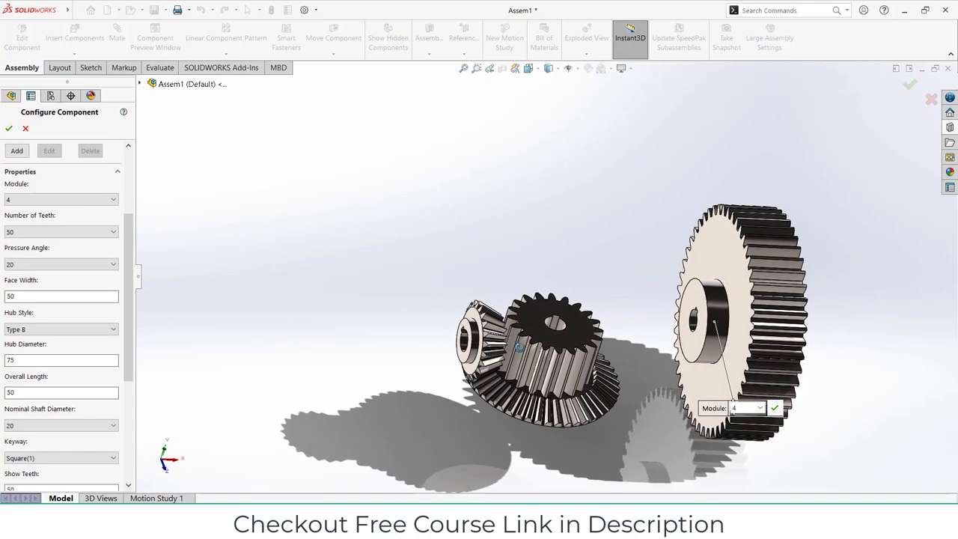
left_click(54, 330)
left_click(46, 359)
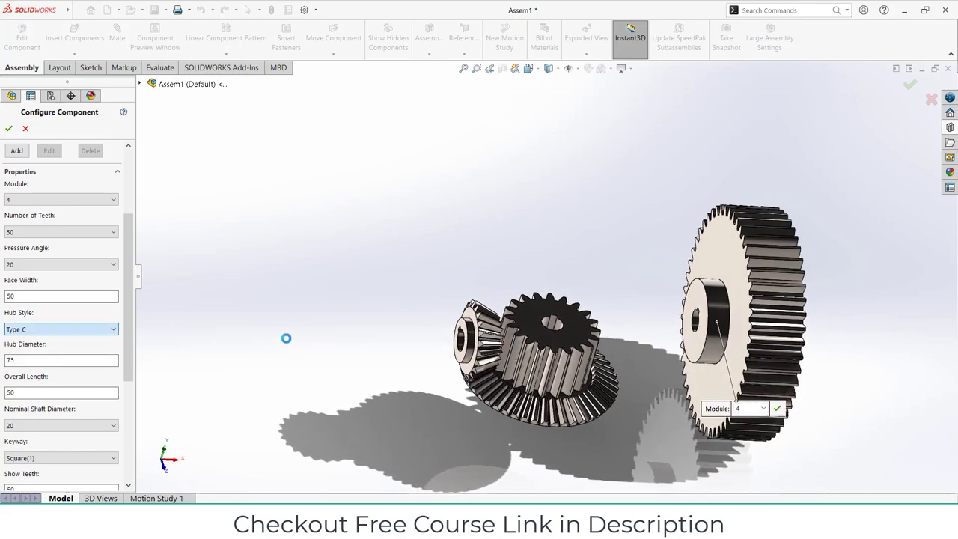
middle_click_drag(460, 285, 435, 294)
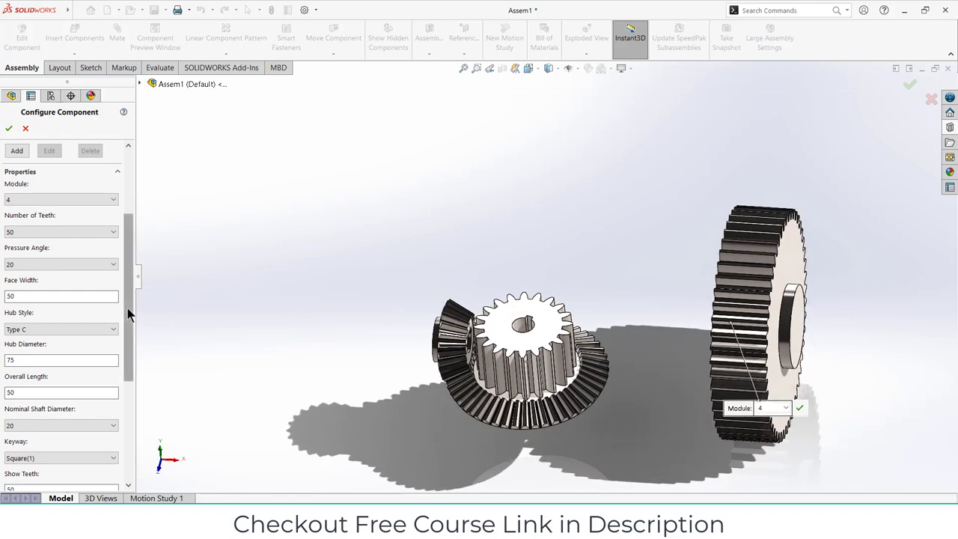
left_click_drag(128, 312, 128, 340)
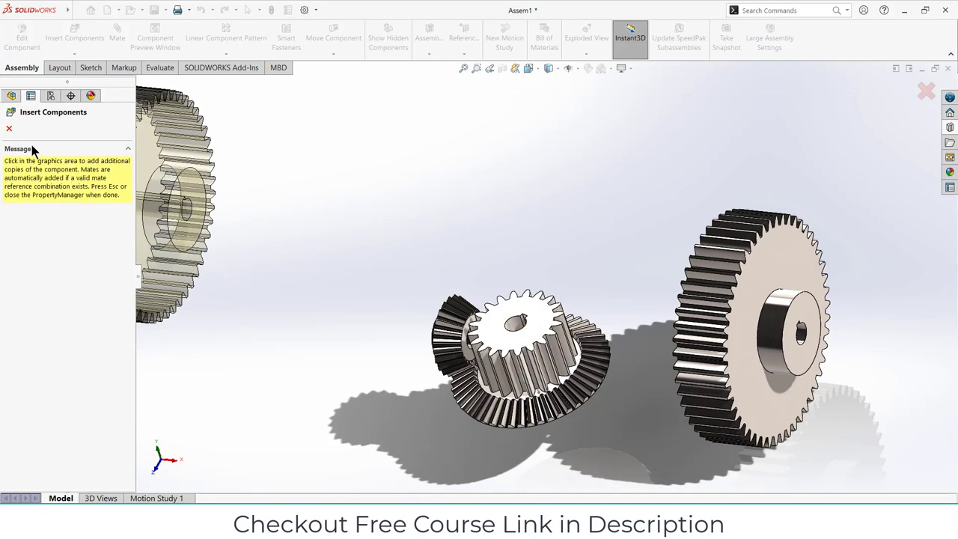
Rotate the 50-tooth spur gear so it lies face up.
left_click(9, 130)
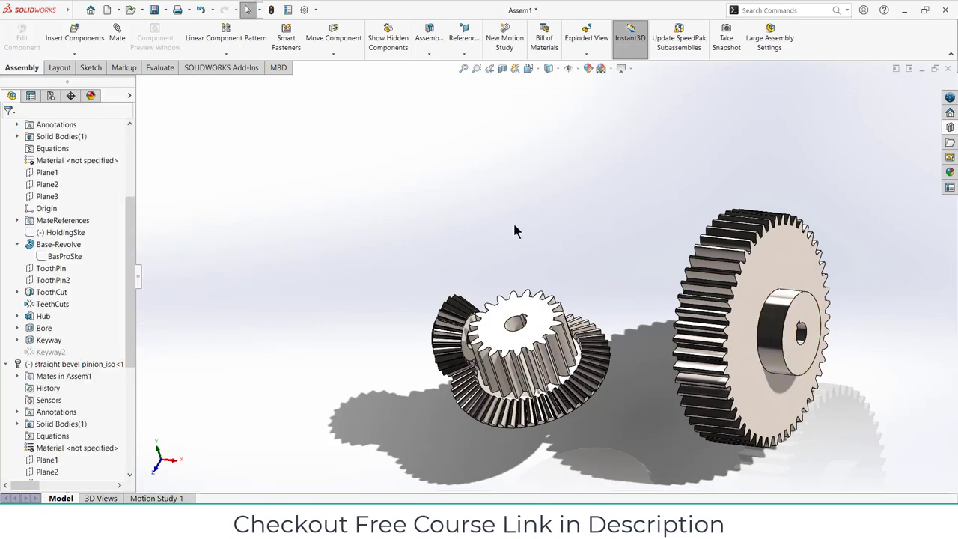
left_click(333, 54)
left_click(343, 80)
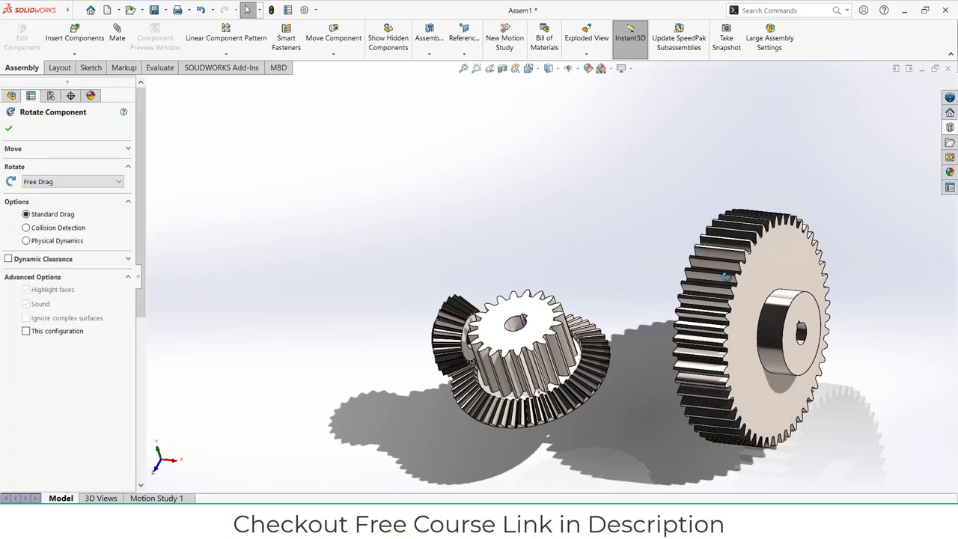
left_click_drag(664, 247, 692, 133)
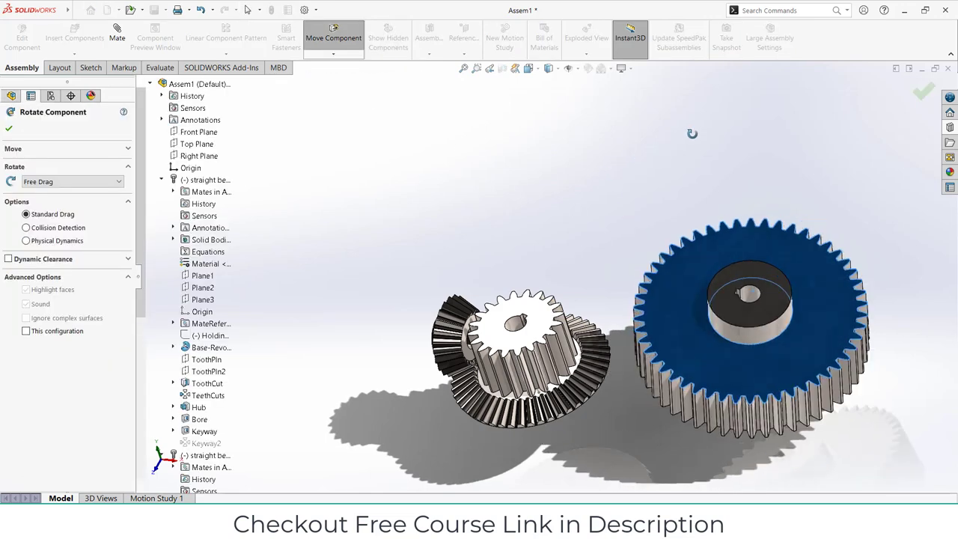
key("Escape")
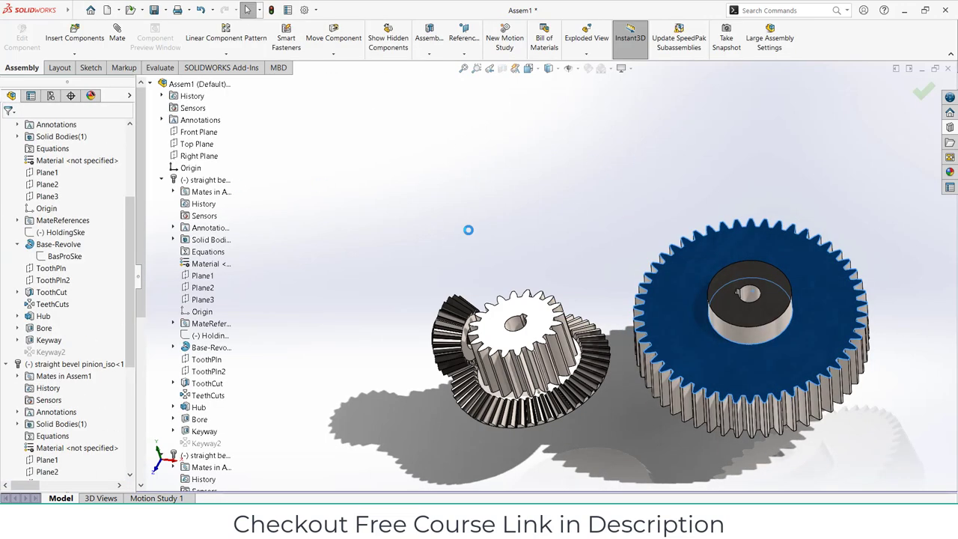
Show the temporary axes and pick the spur gear's axis as the first mate reference.
left_click(508, 214)
left_click(576, 69)
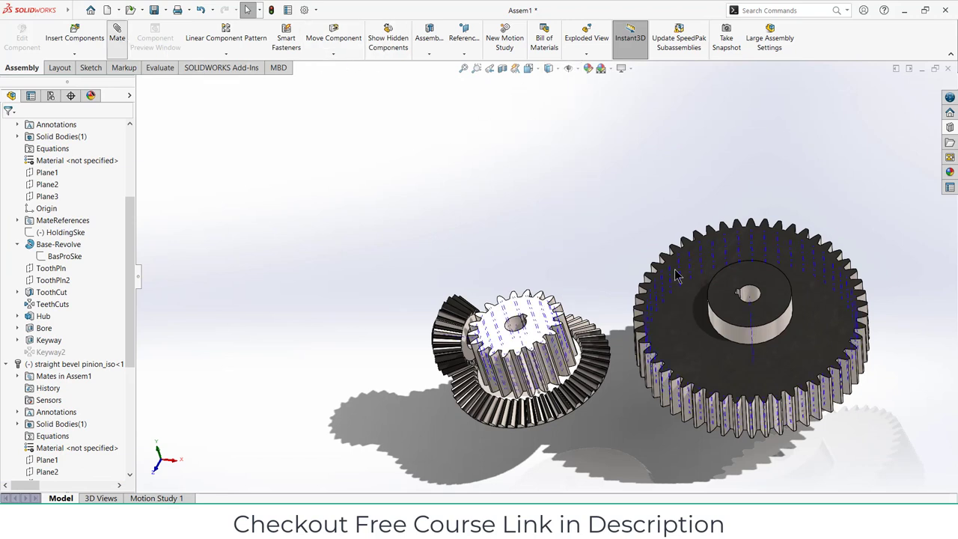
left_click(753, 316)
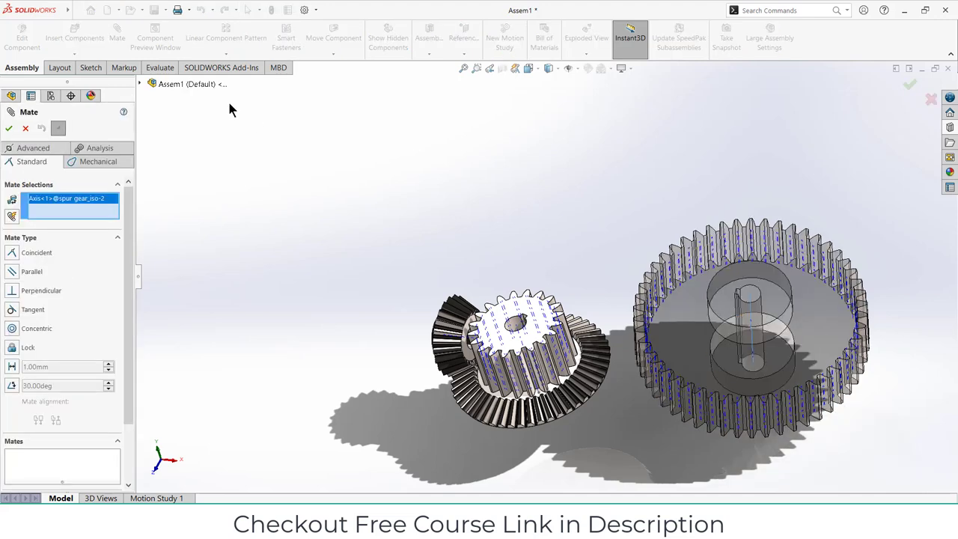
Mate the spur gear's axis Coincident to the assembly's Front Plane.
left_click(139, 84)
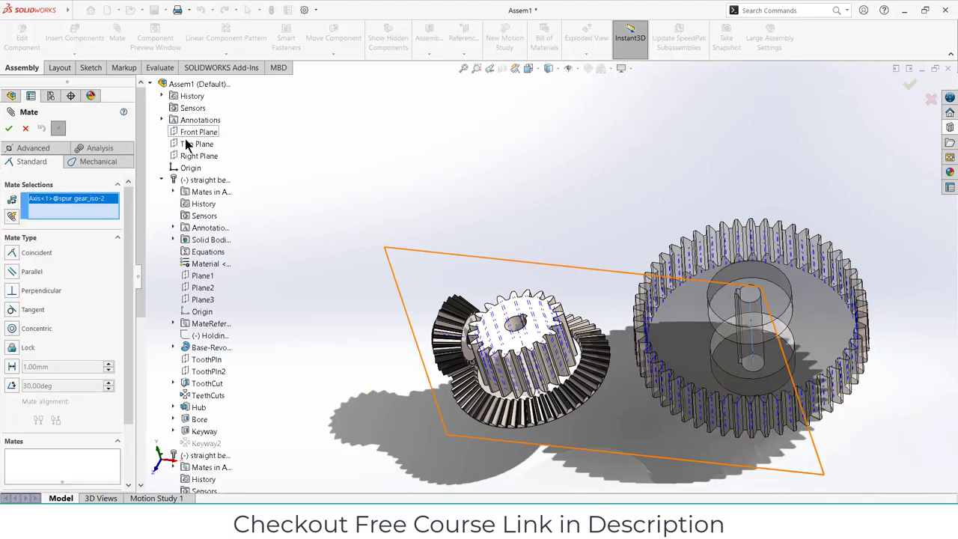
left_click(190, 131)
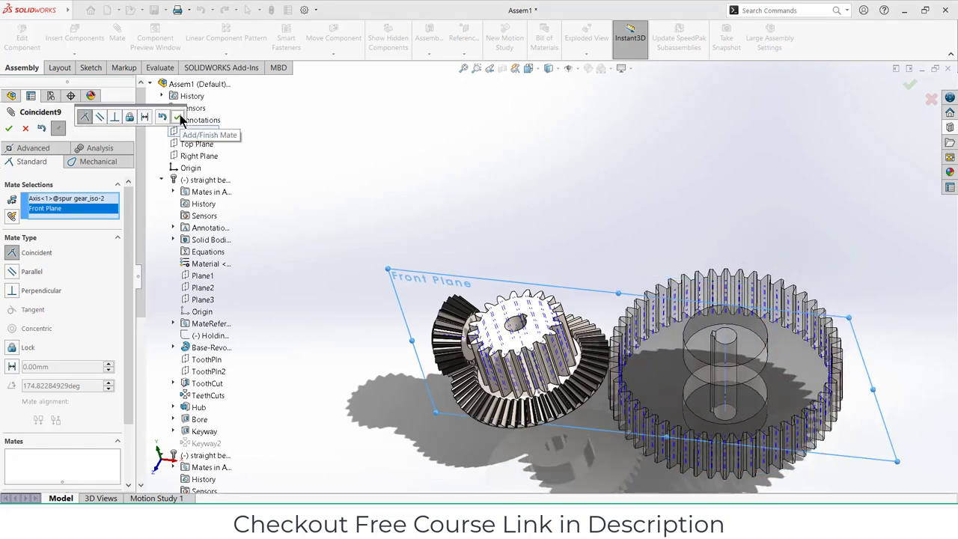
left_click(177, 117)
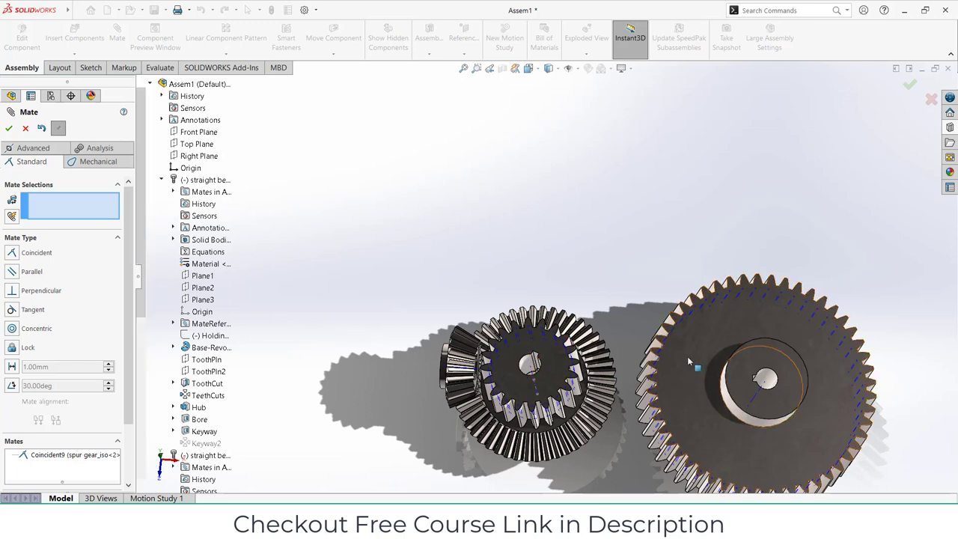
left_click(30, 133)
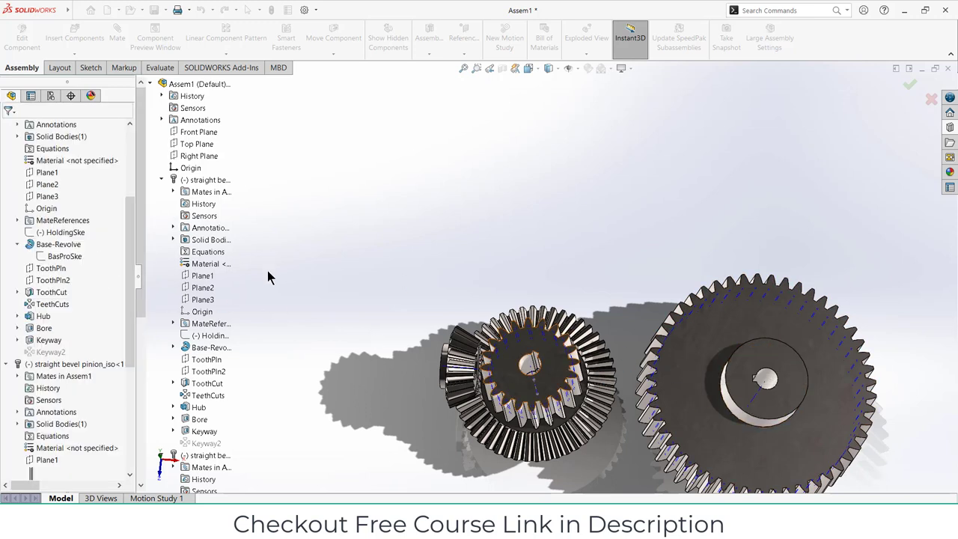
scroll(65, 396, "down", 5)
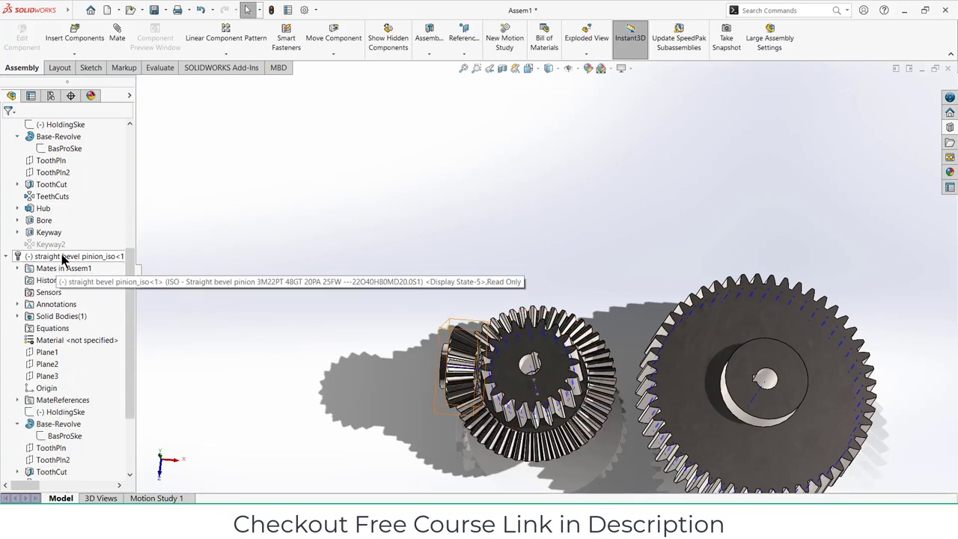
left_click(21, 256)
left_click(530, 352)
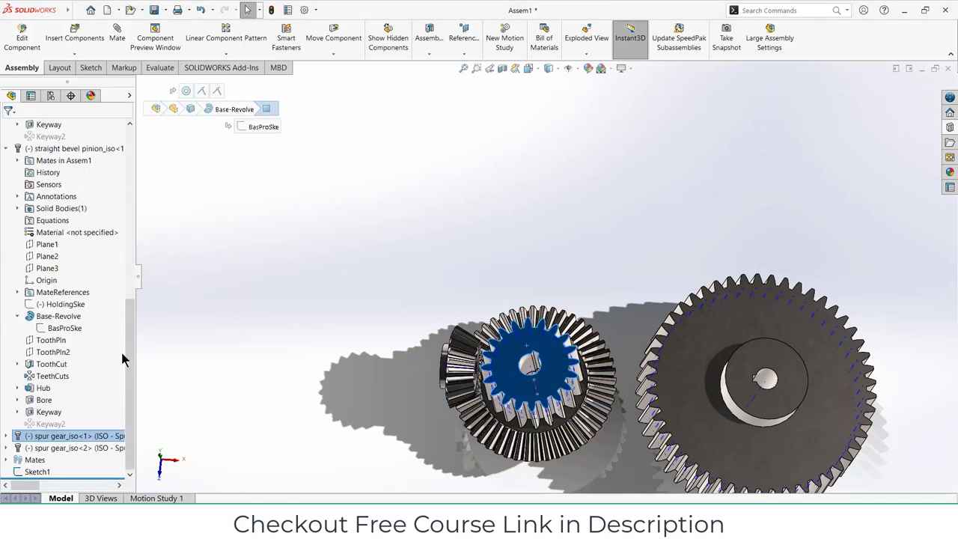
left_click(8, 436)
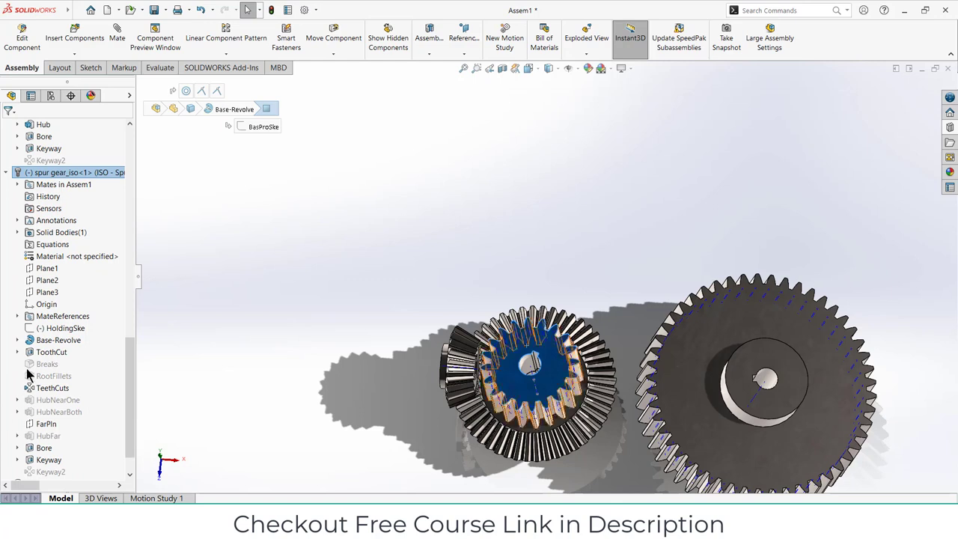
left_click(18, 352)
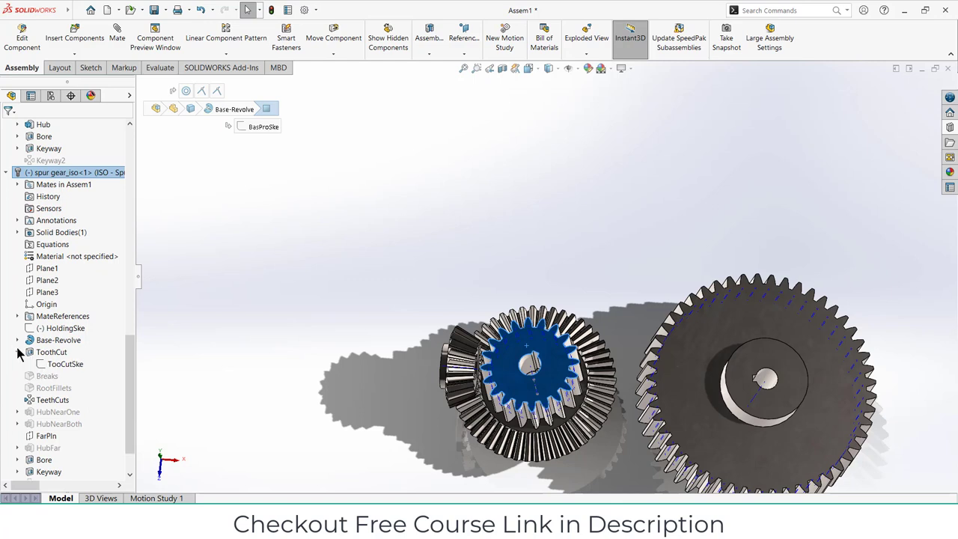
left_click(56, 369)
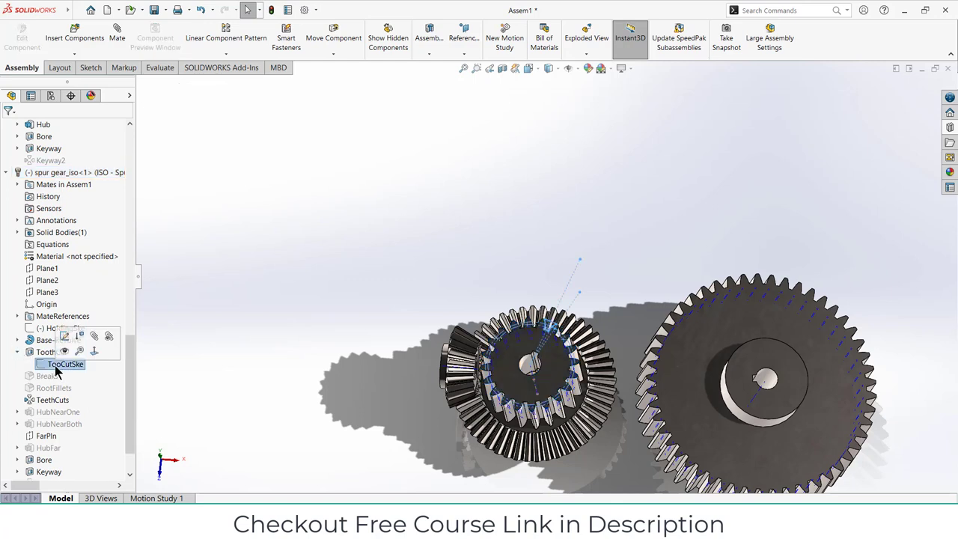
scroll(554, 354, "down", 5)
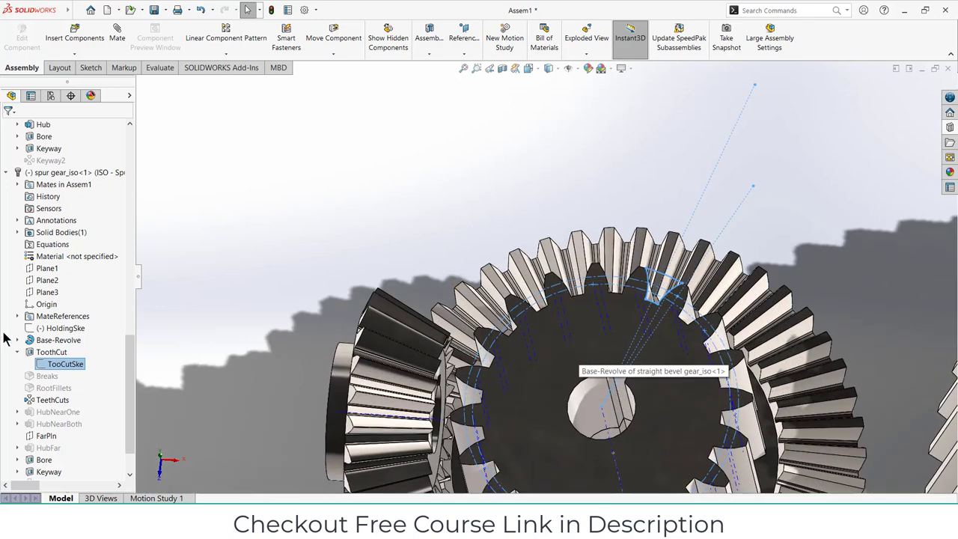
left_click(17, 340)
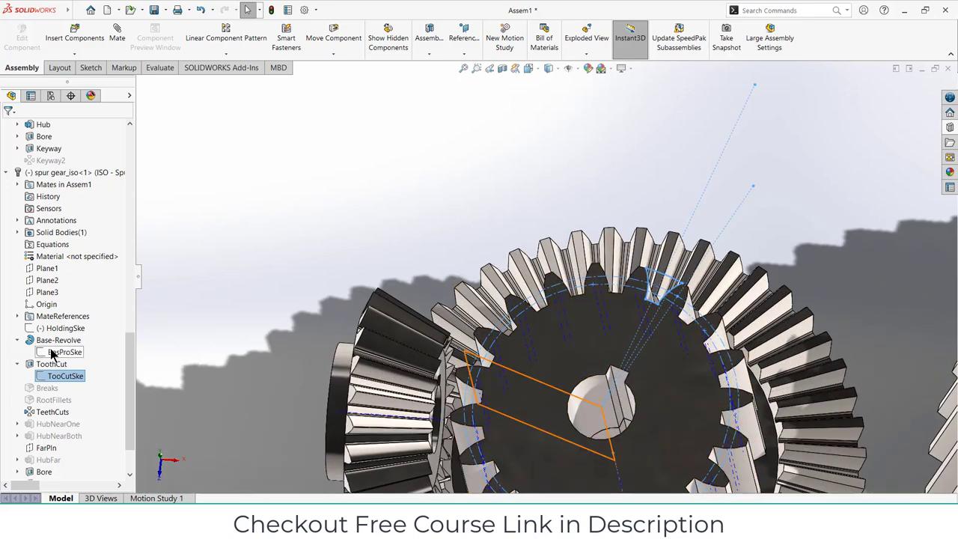
left_click(38, 352)
left_click(66, 376)
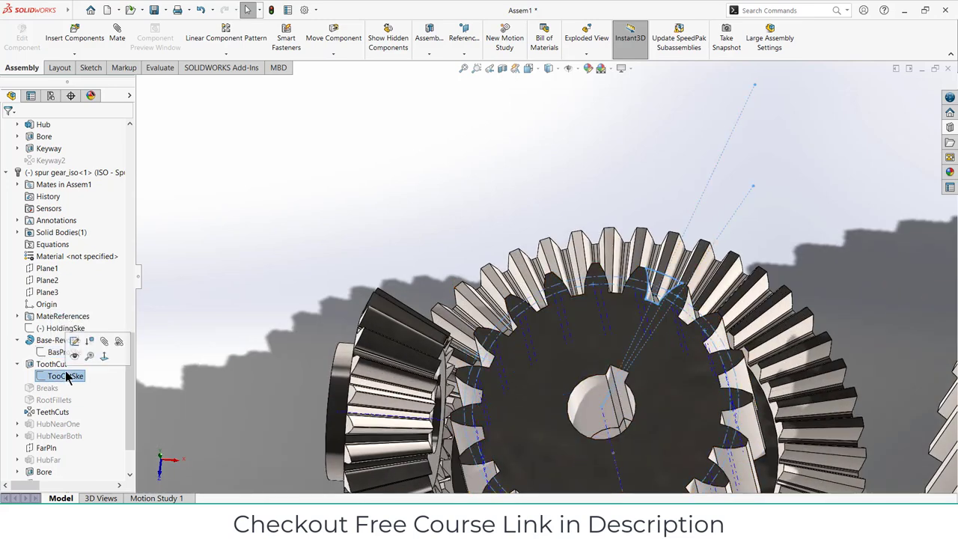
left_click(272, 225)
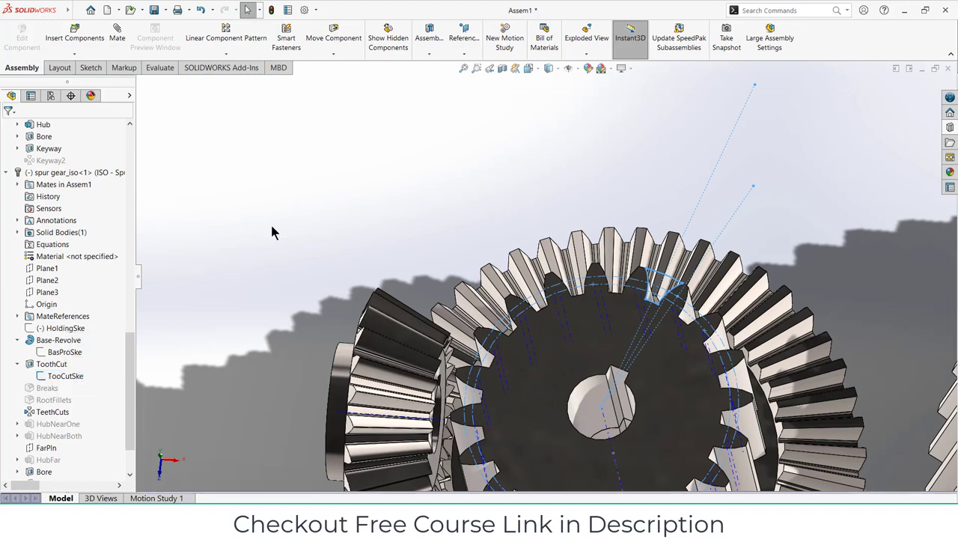
scroll(445, 295, "down", 3)
scroll(445, 295, "down", 2)
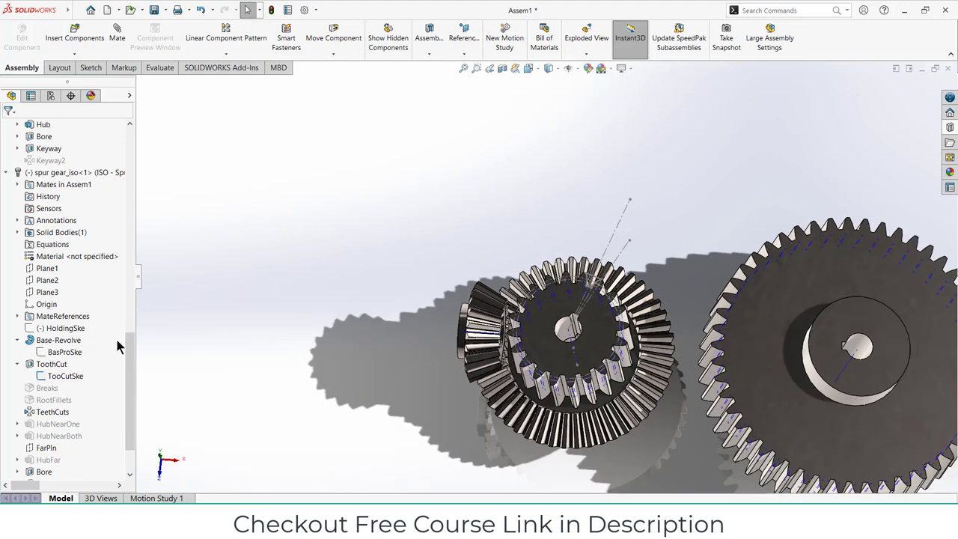
scroll(91, 386, "down", 2)
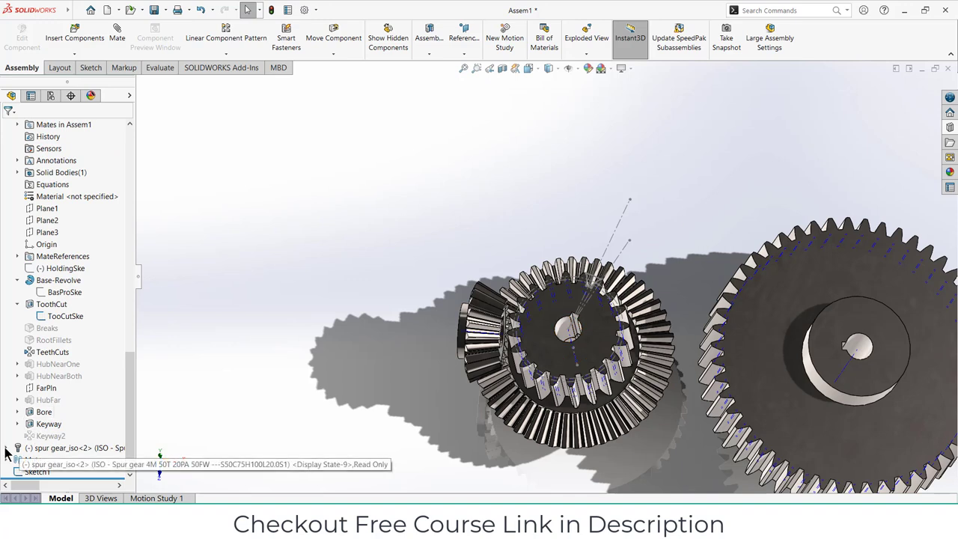
scroll(52, 446, "down", 8)
left_click(18, 353)
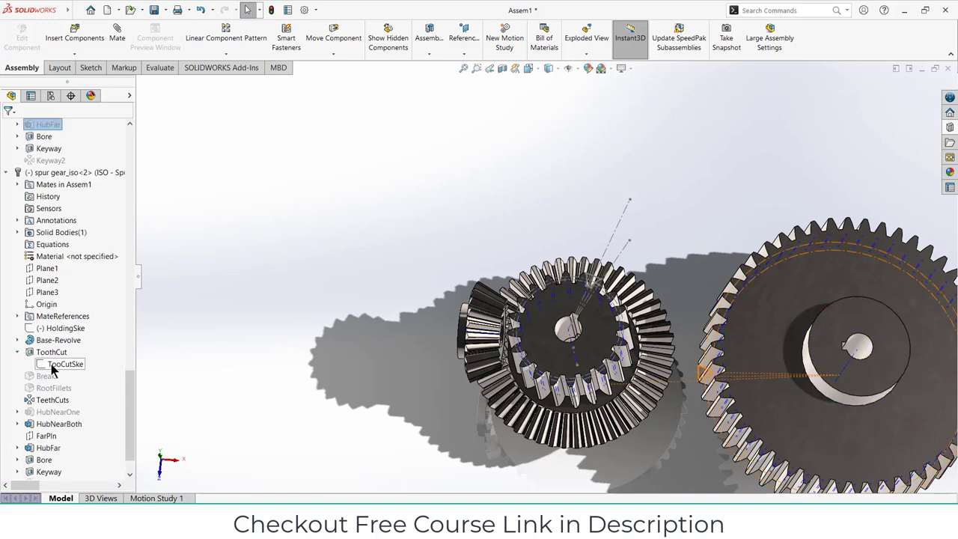
right_click(56, 366)
left_click(68, 348)
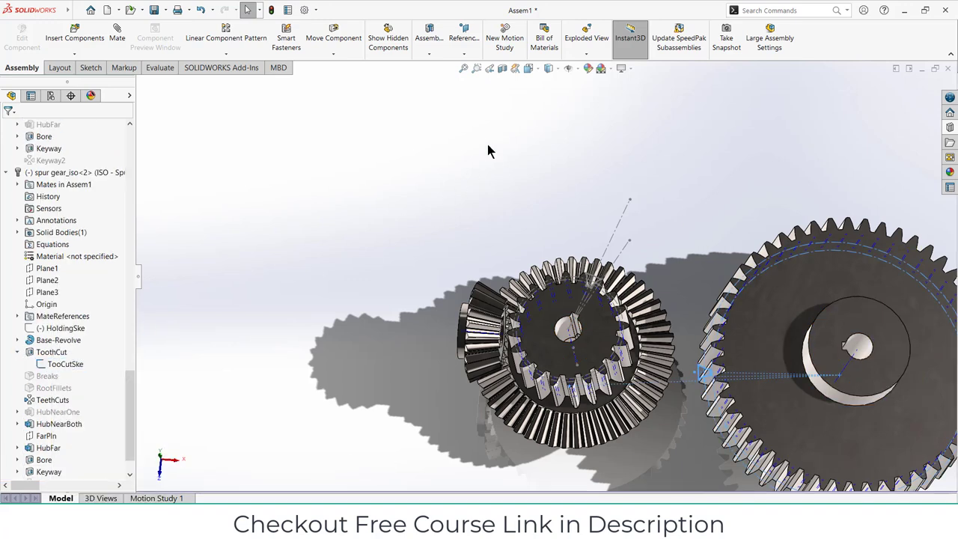
left_click(754, 341)
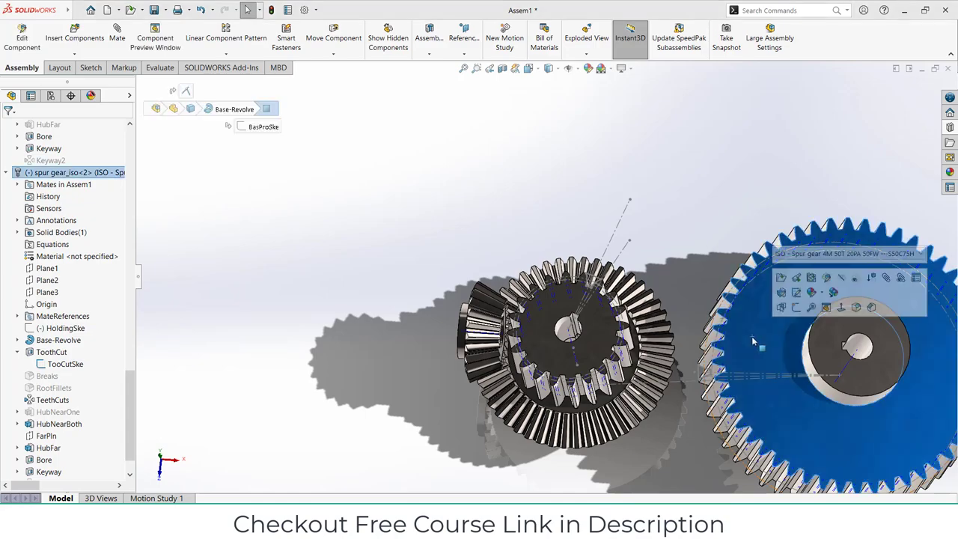
middle_click_drag(752, 336, 714, 339)
left_click(522, 385)
scroll(517, 337, "down", 6)
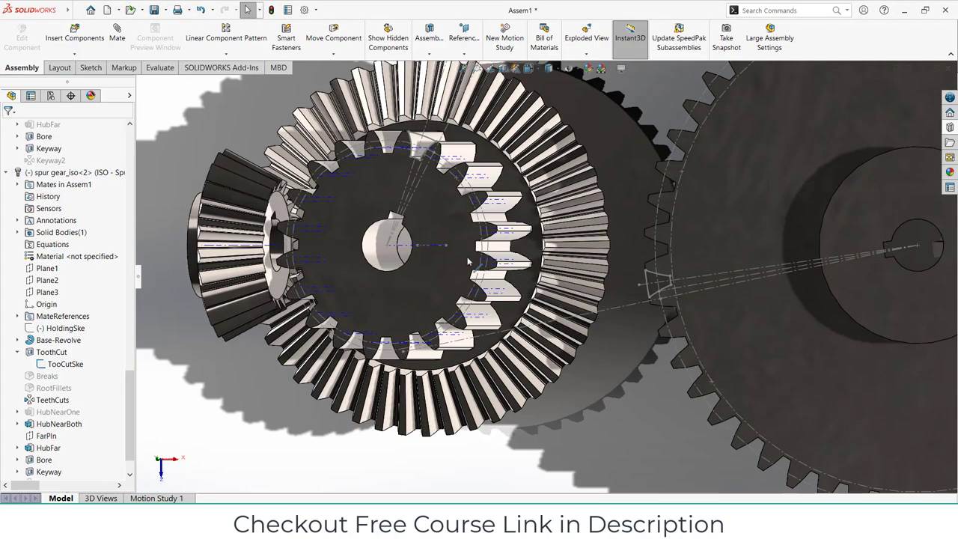
middle_click_drag(468, 260, 621, 247)
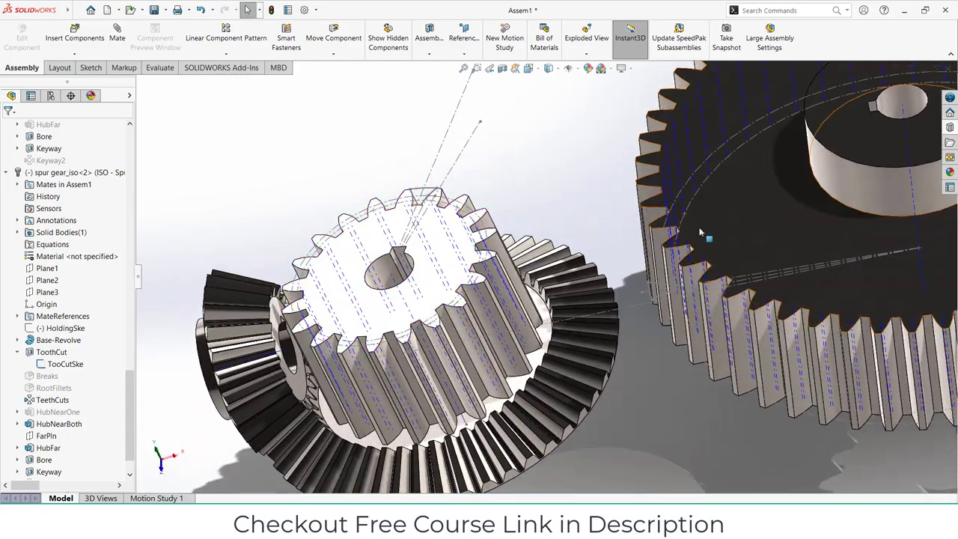
key("ctrl+1")
middle_click_drag(732, 202, 719, 259)
left_click(796, 271)
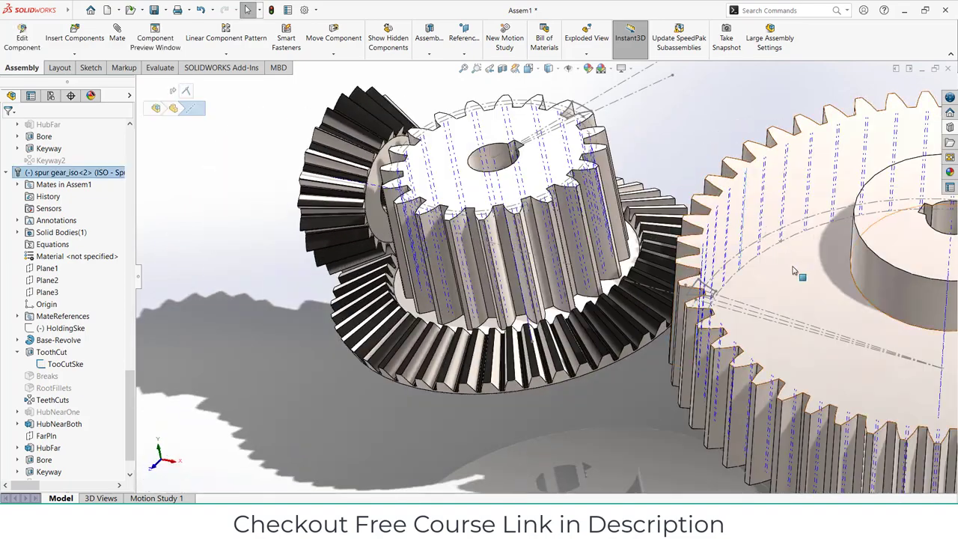
left_click(805, 288)
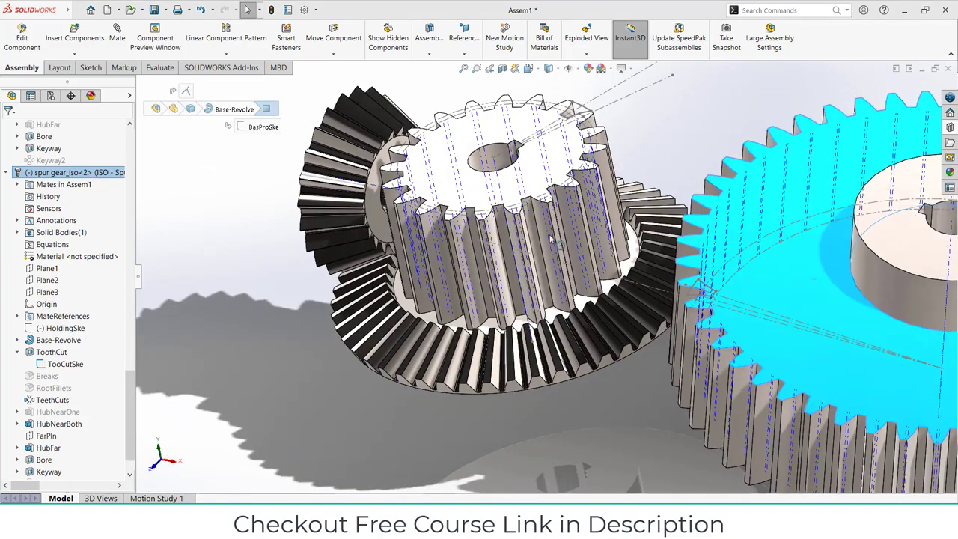
left_click(536, 197)
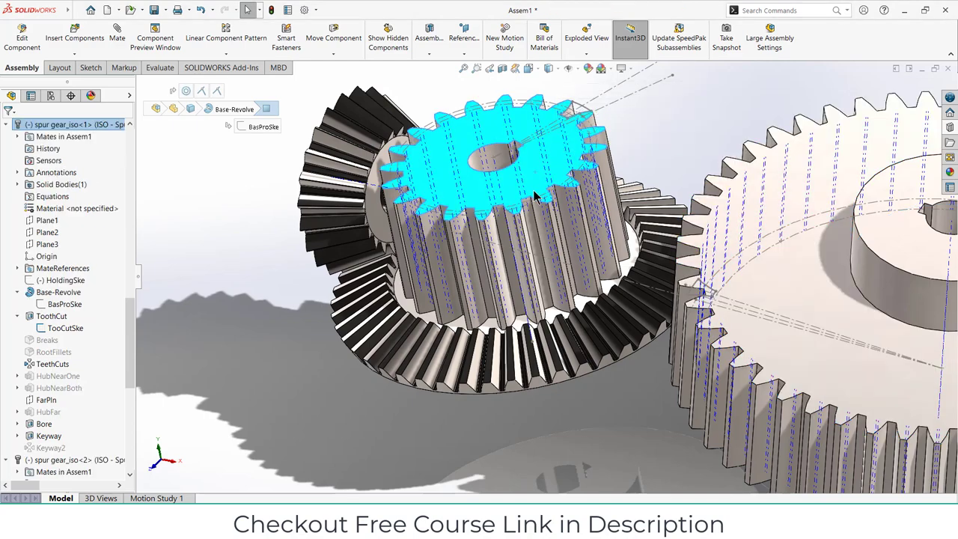
key("ctrl+5")
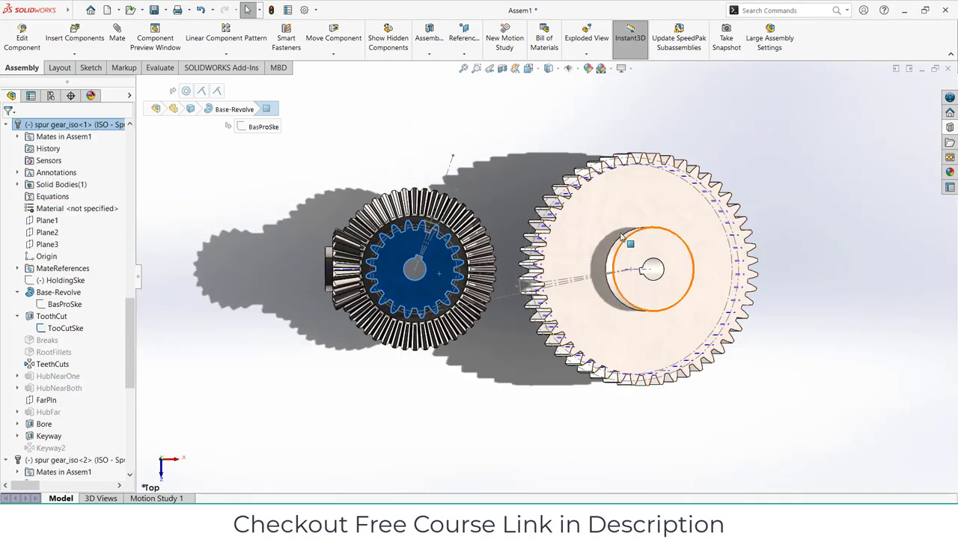
left_click(190, 214)
Add a Parallel mate between the faces of the large and small spur gears.
left_click(112, 34)
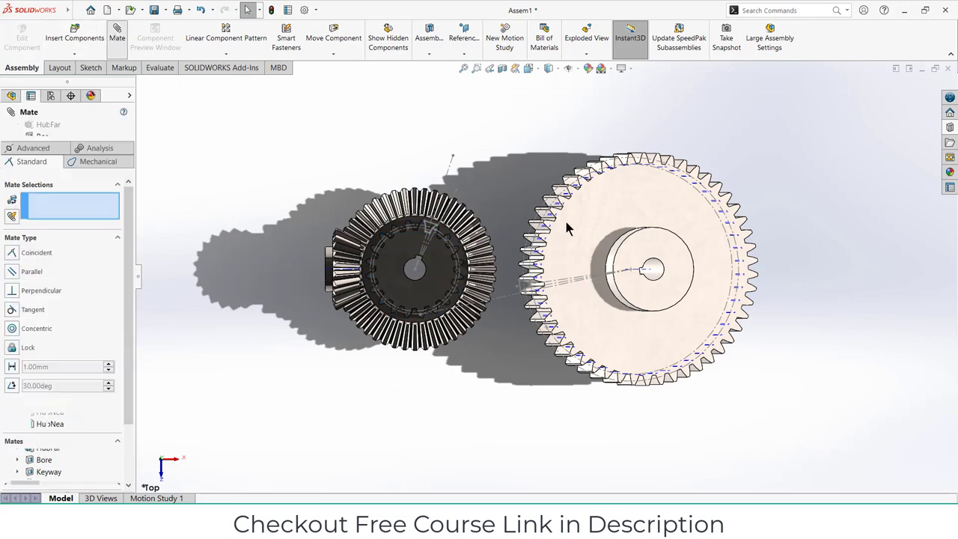
left_click(584, 238)
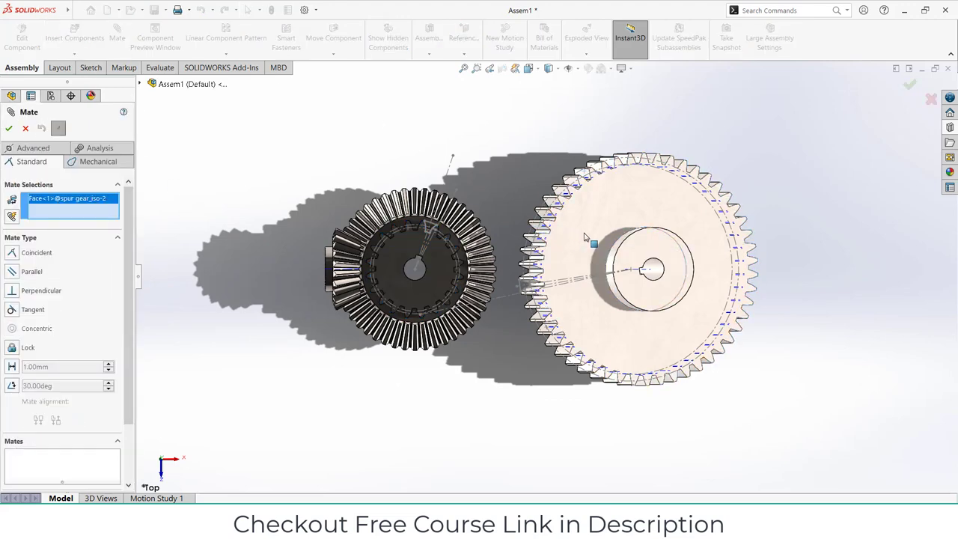
left_click(438, 259)
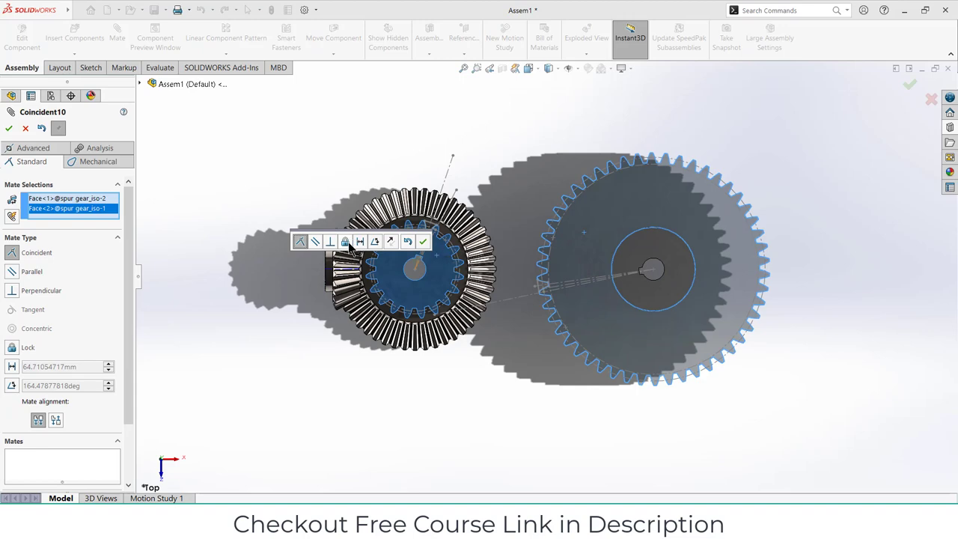
left_click(316, 243)
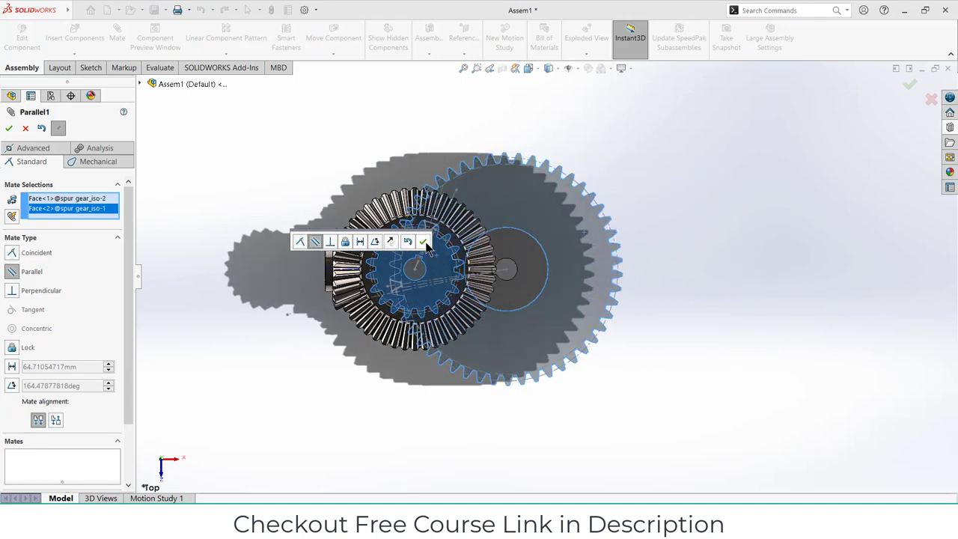
left_click(424, 242)
Move the large gear closer, then make the two gears' pitch circles Tangent.
left_click_drag(539, 223, 565, 222)
scroll(503, 261, "down", 6)
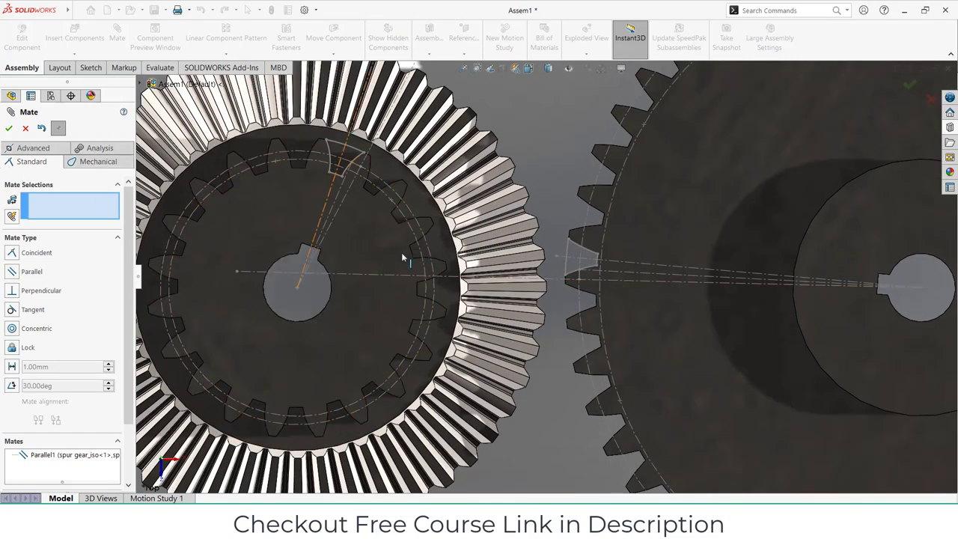
left_click(436, 259)
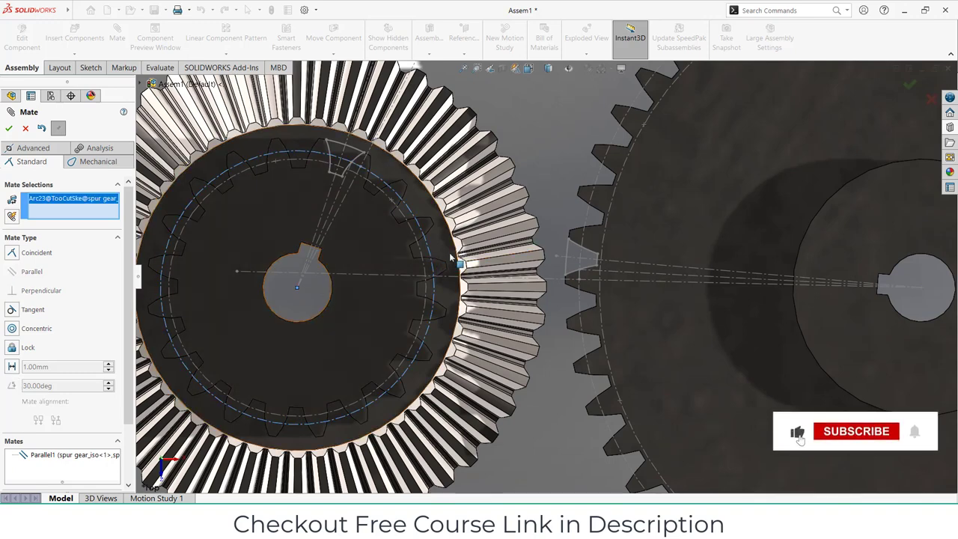
left_click(588, 221)
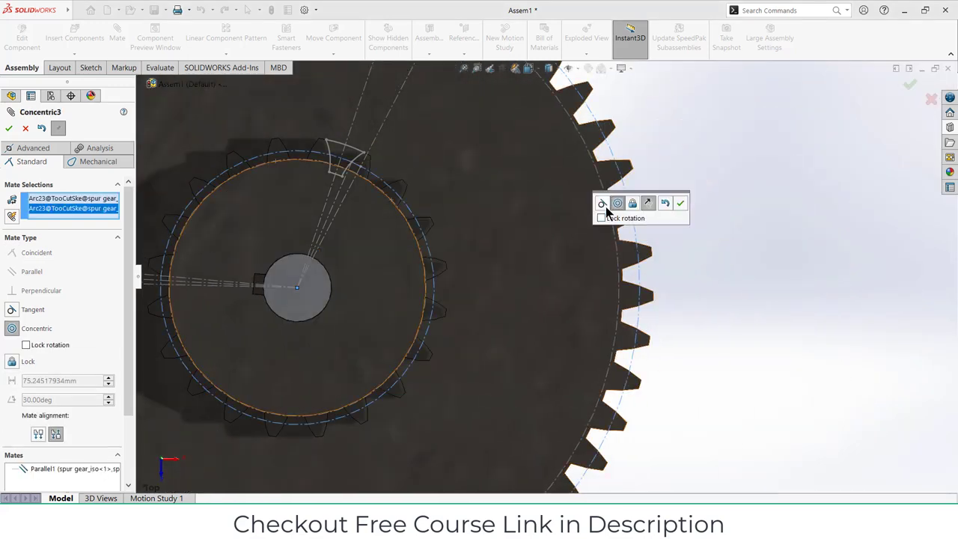
left_click(603, 204)
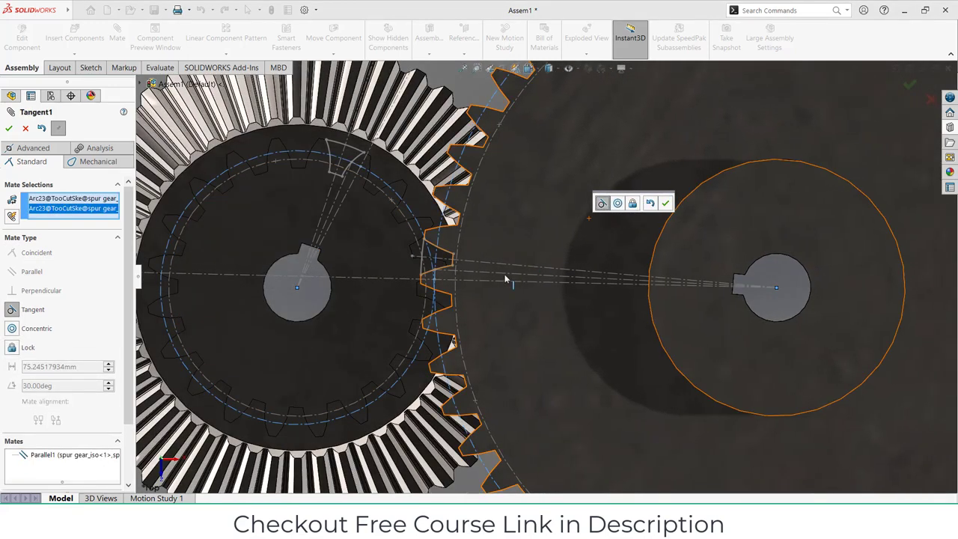
scroll(506, 279, "down", 6)
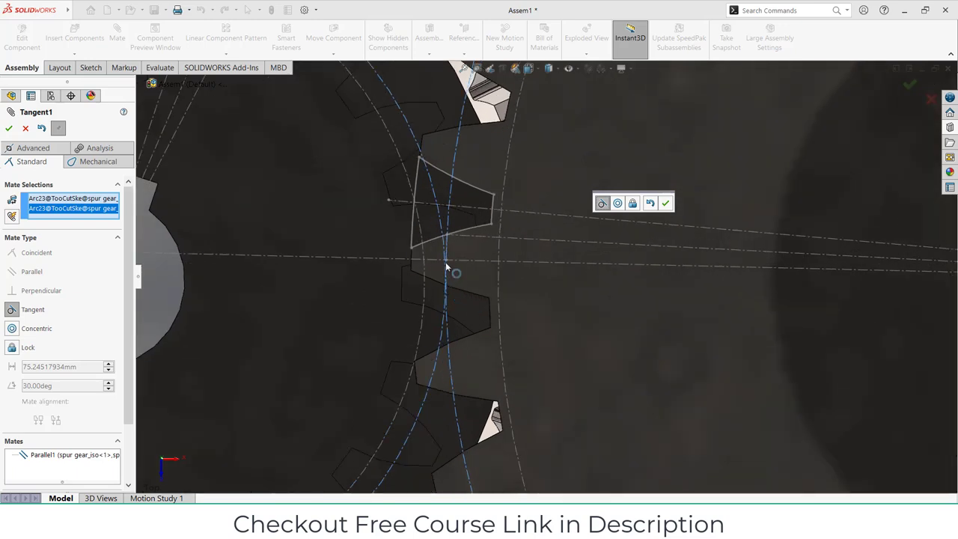
left_click(667, 205)
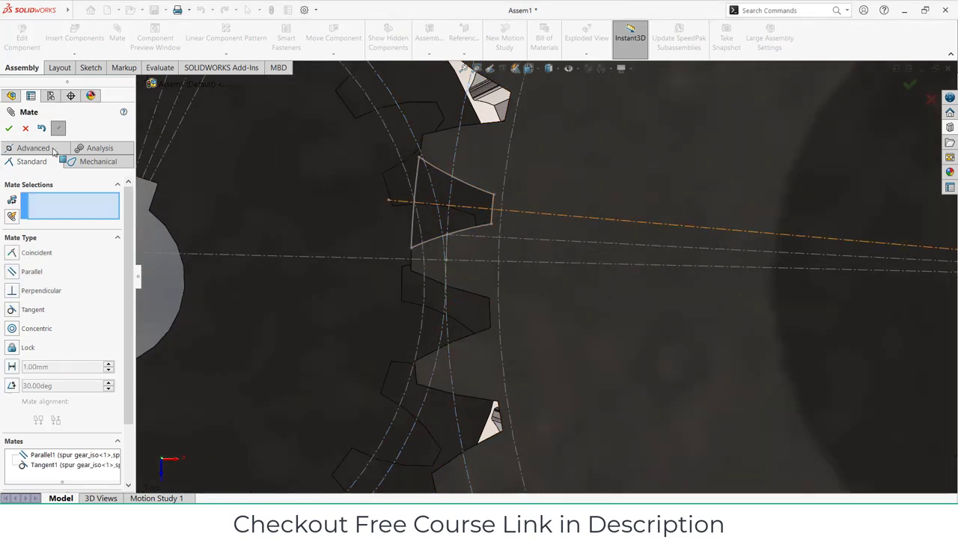
left_click(9, 128)
Turn the small spur gear to check the mesh and orbit to view the whole gear train.
left_click(326, 328)
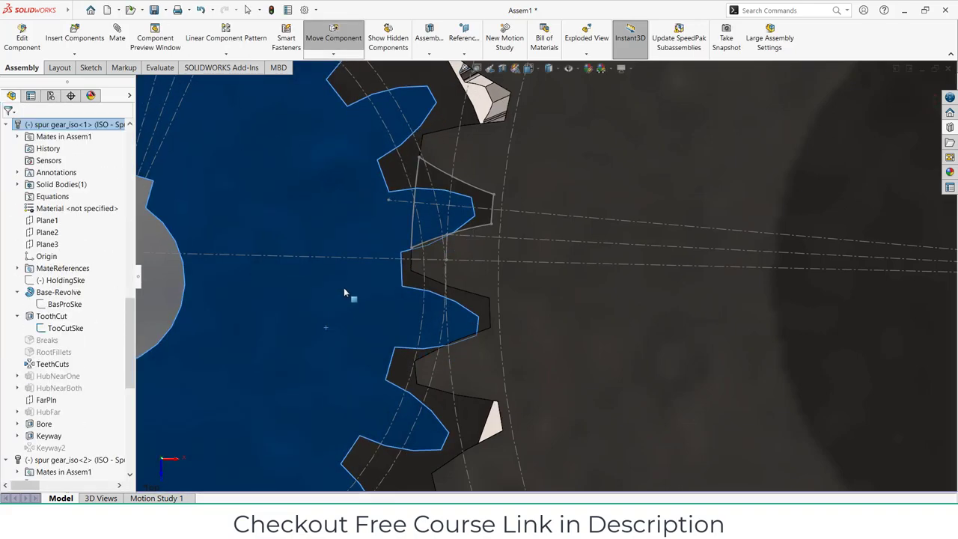
left_click_drag(345, 292, 347, 290)
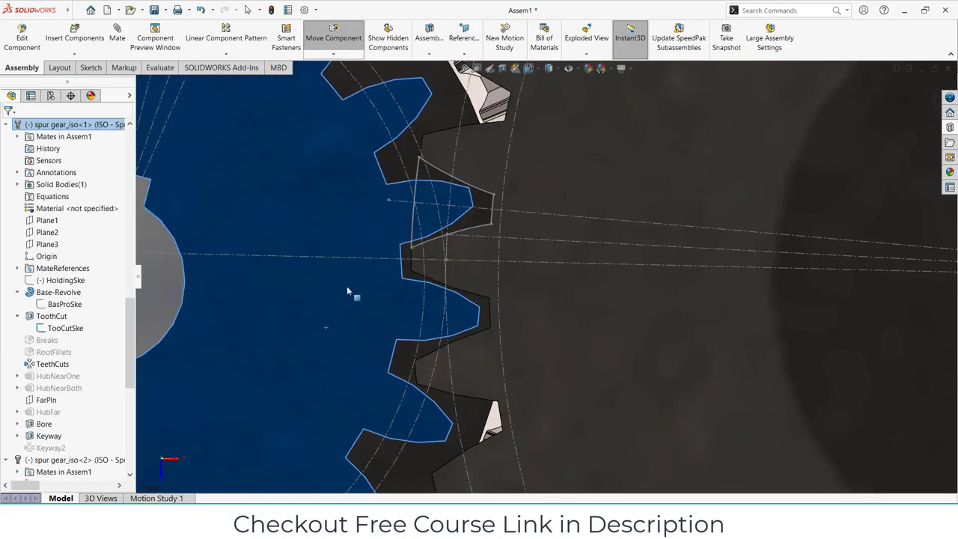
key("Escape")
scroll(371, 328, "up", 5)
middle_click_drag(371, 328, 461, 199)
scroll(450, 159, "up", 3)
scroll(461, 199, "up", 3)
scroll(568, 303, "down", 5)
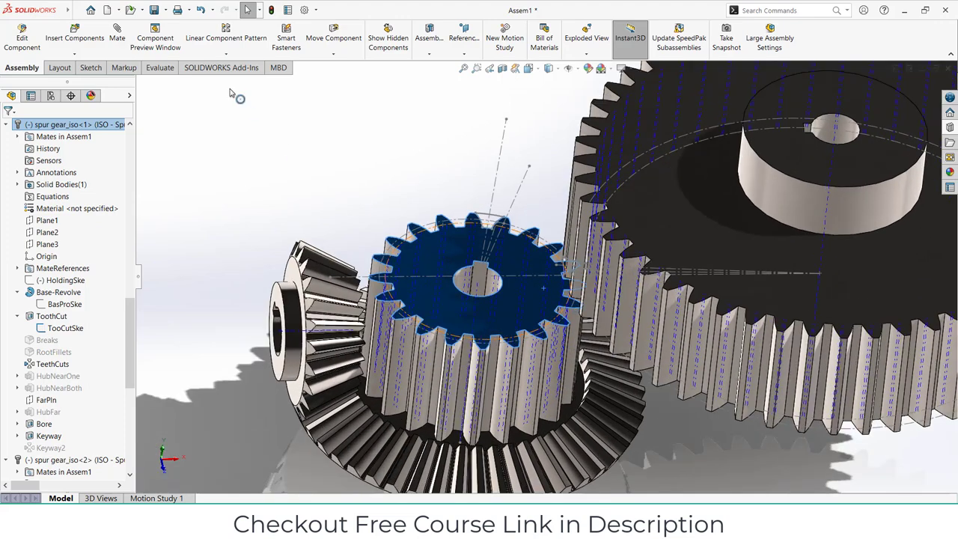
key("Escape")
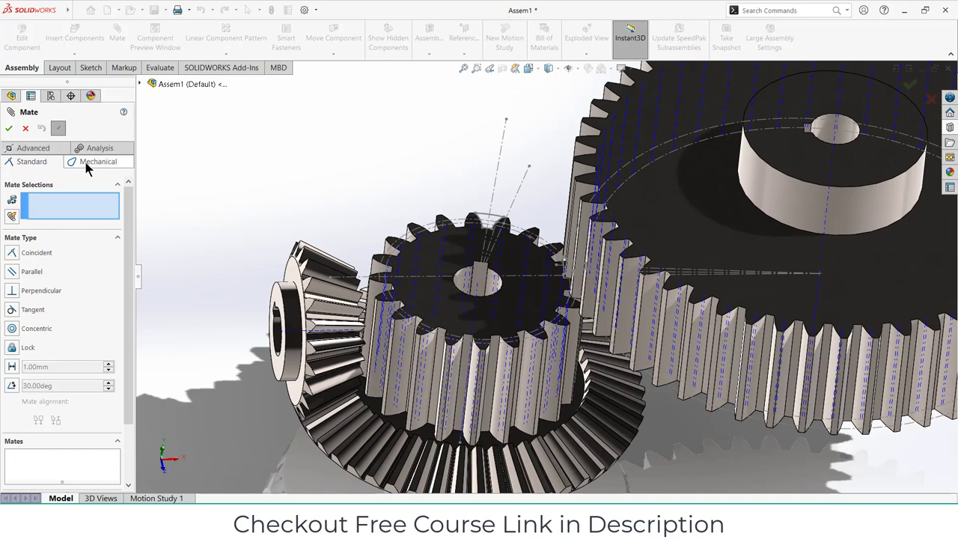
Add a reversed Gear mate at 80:200 between the small and large gears' pitch circles.
left_click(86, 163)
left_click(13, 304)
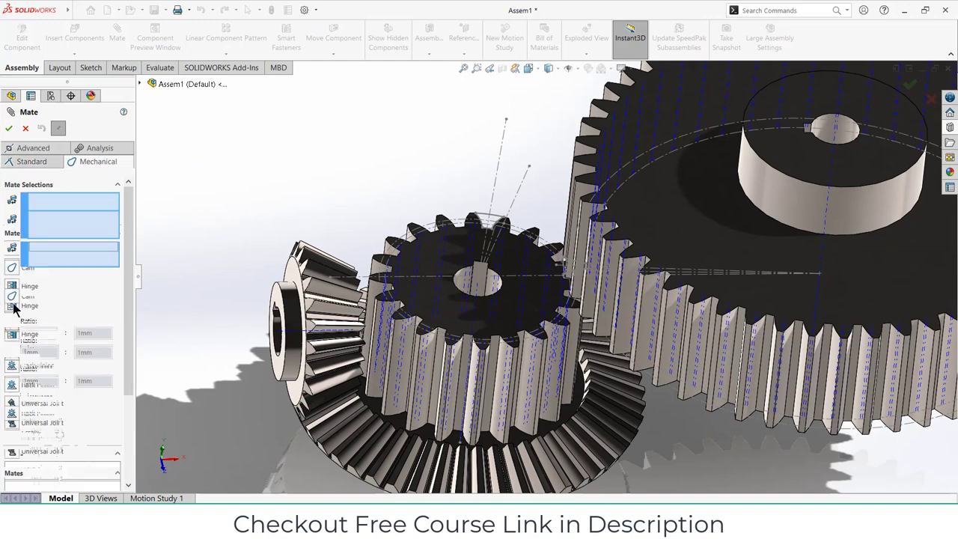
left_click(554, 249)
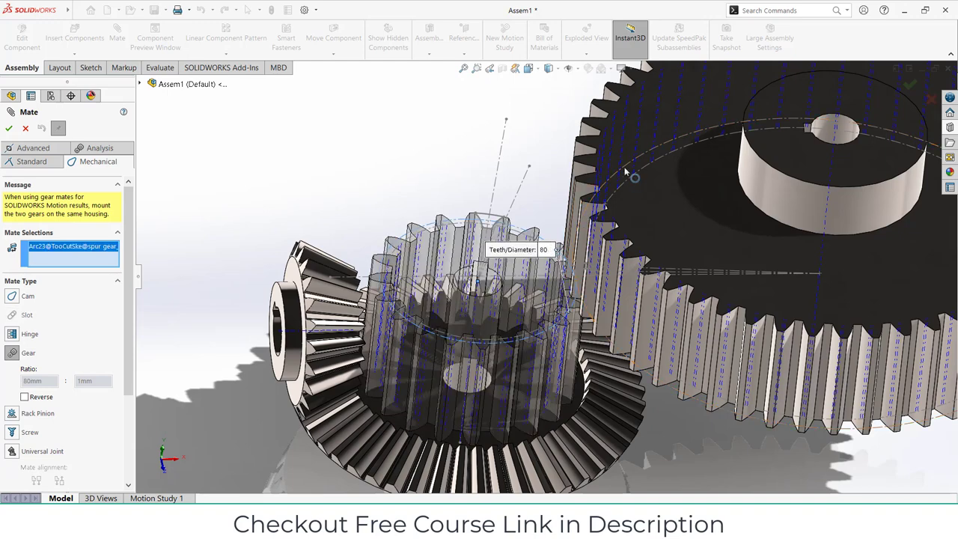
left_click(625, 172)
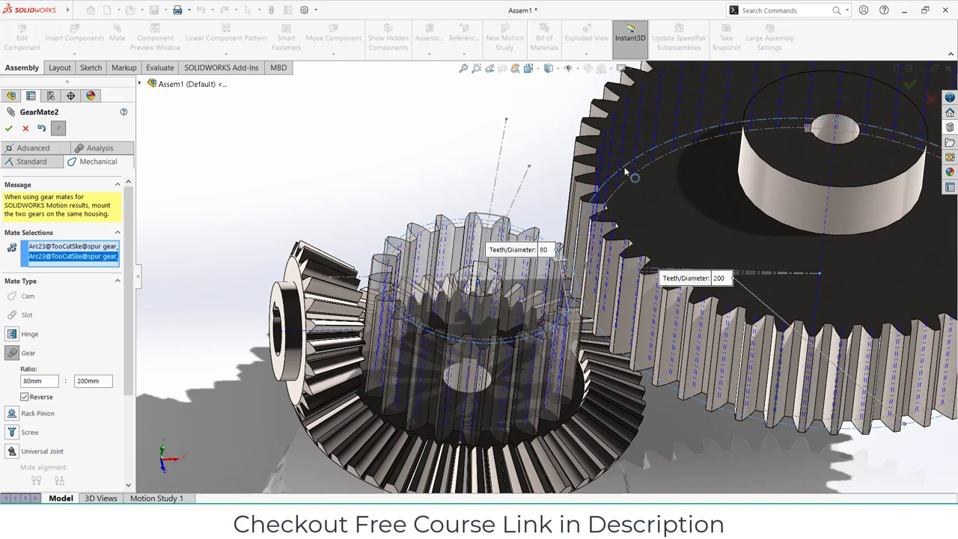
left_click(9, 128)
Hide the sketch lines and planes in the assembly view.
key("Escape")
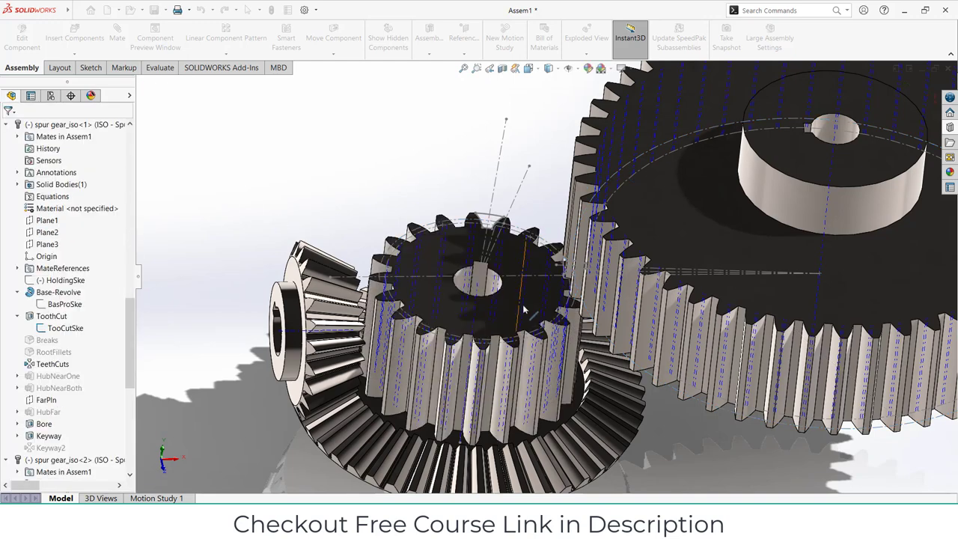
left_click(489, 330)
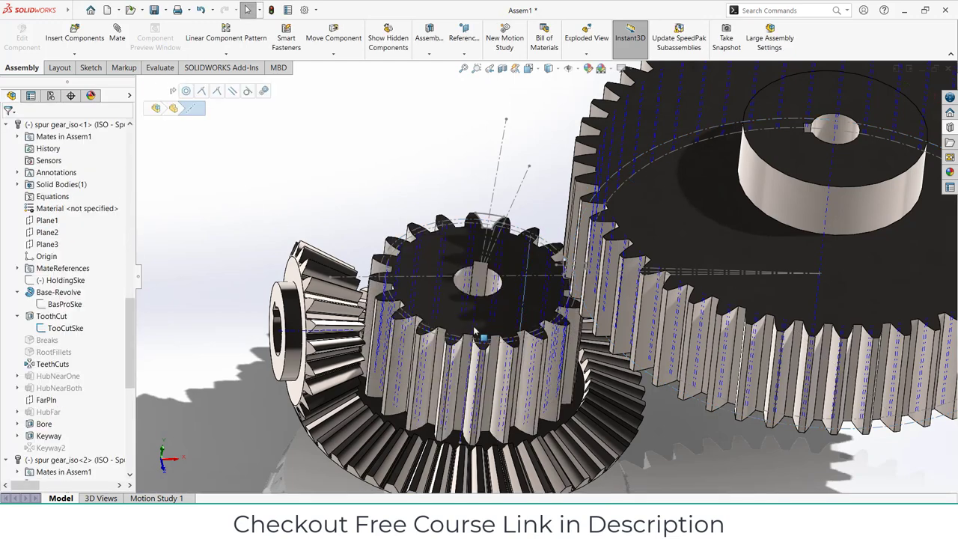
left_click(399, 172)
left_click(567, 68)
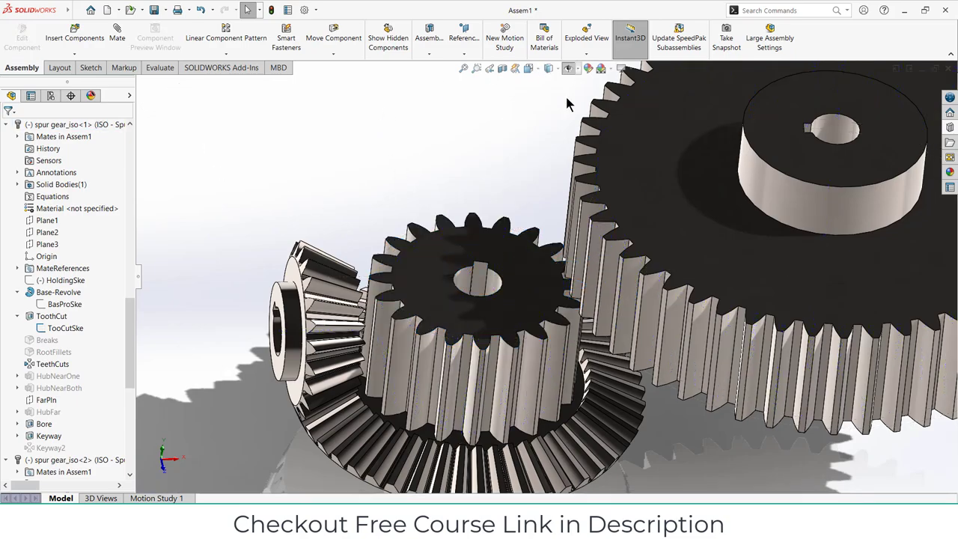
Drag the small and large spur gears to confirm they rotate together in mesh.
left_click_drag(479, 325, 438, 285)
left_click(422, 160)
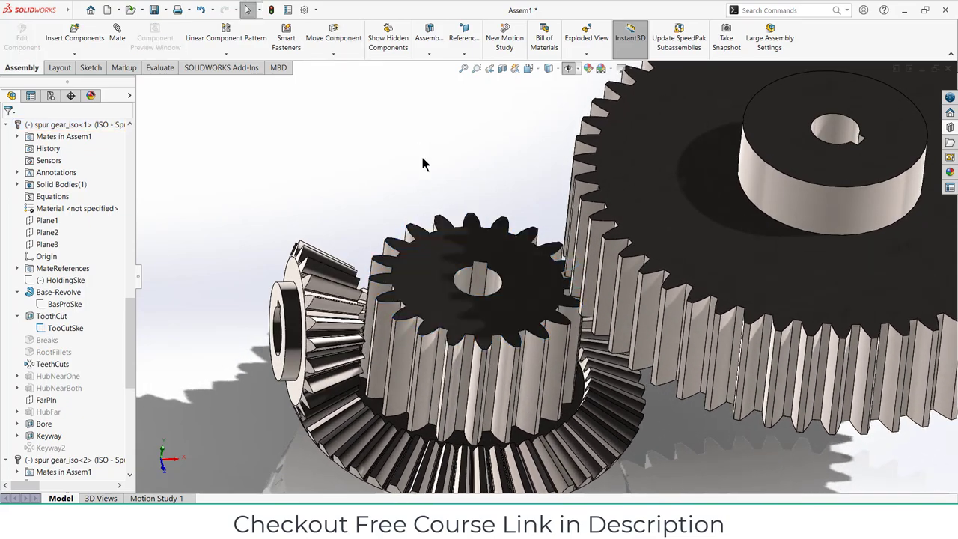
middle_click_drag(422, 160, 588, 157)
scroll(587, 155, "down", 3)
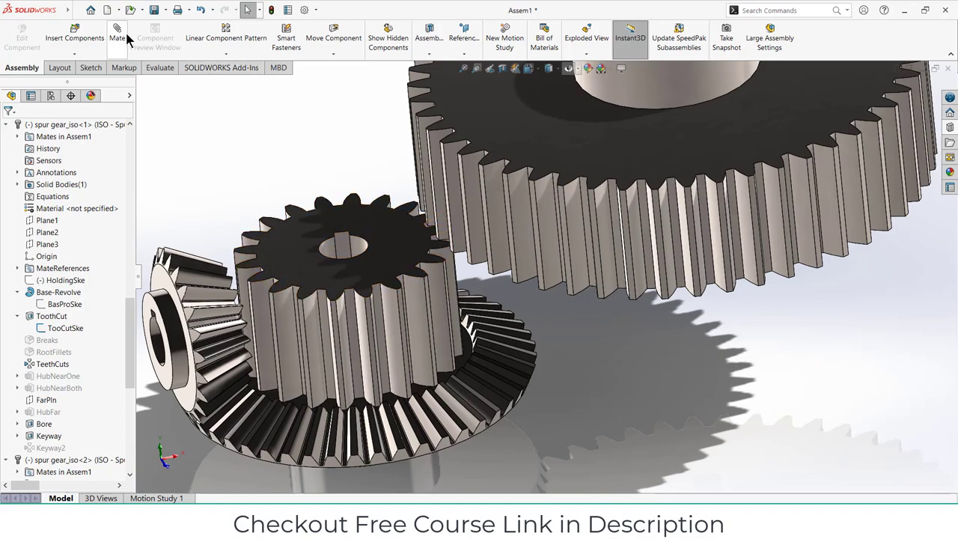
left_click_drag(538, 129, 567, 201)
middle_click_drag(567, 201, 730, 313)
left_click(728, 311)
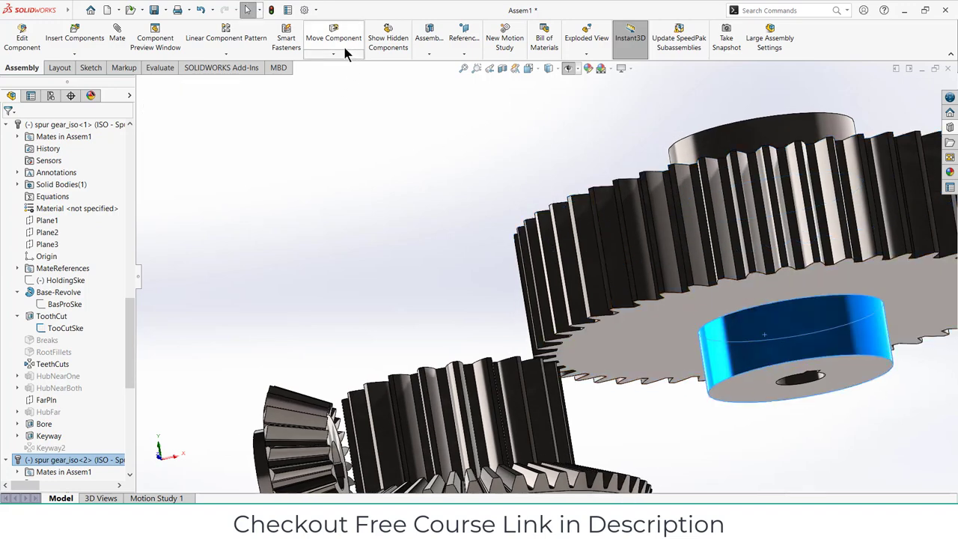
left_click(345, 47)
left_click_drag(700, 207, 719, 271)
left_click(9, 131)
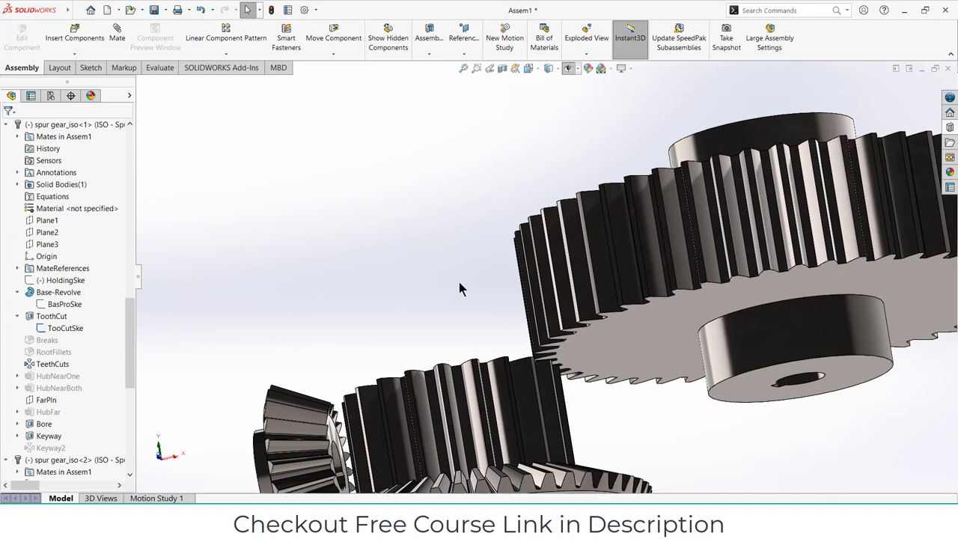
Expand the large spur gear in the tree to list its mates.
left_click(780, 325)
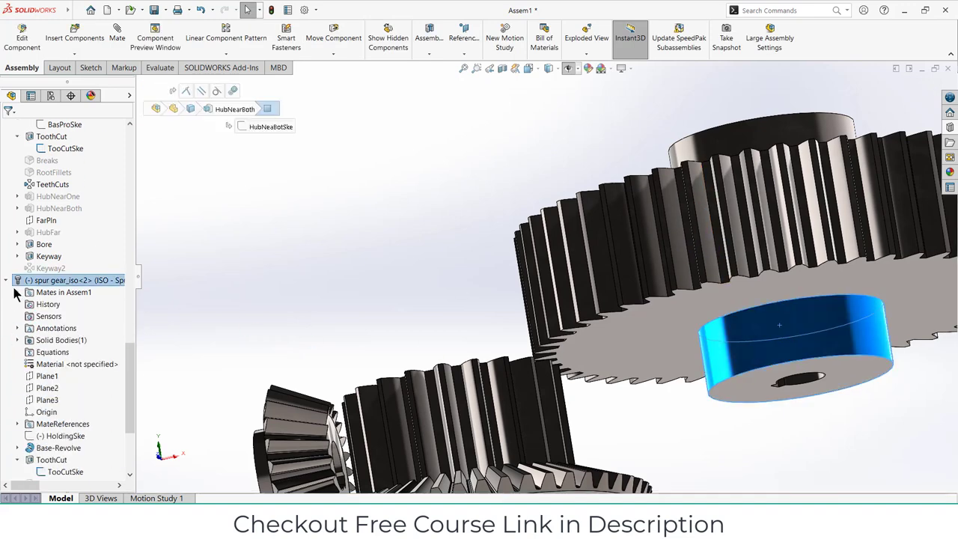
left_click(17, 292)
left_click(94, 304)
Preview the large gear's Coincident9, Parallel1 and Tangent1 mates one by one.
middle_click_drag(464, 255, 494, 244)
key("f")
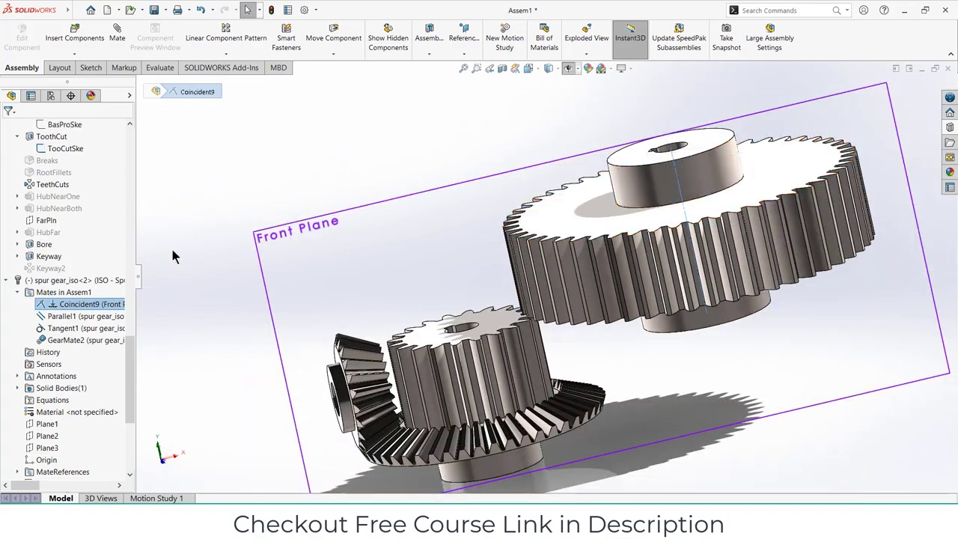
left_click(82, 317)
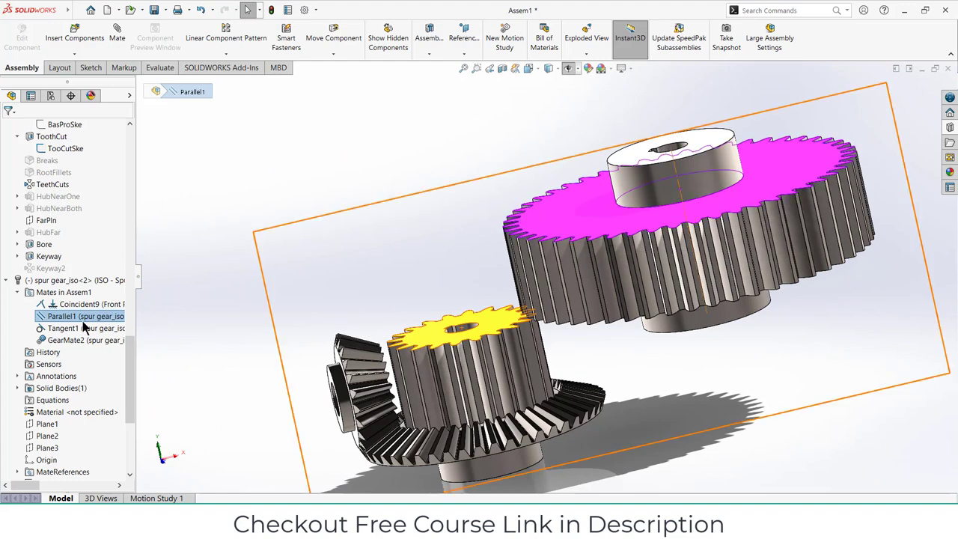
left_click(77, 330)
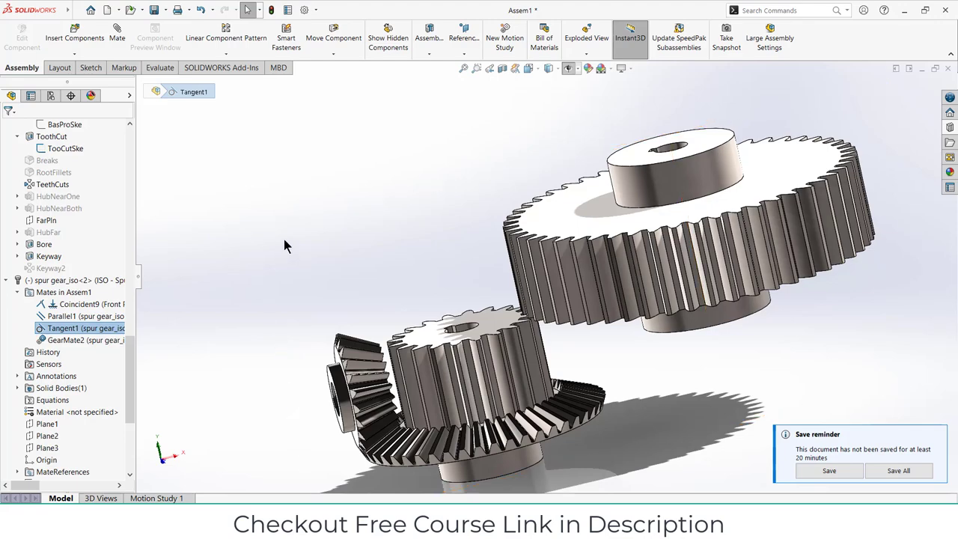
Show the sketch lines again and orbit to inspect the gear mesh from below.
left_click(569, 67)
mouse_move(437, 281)
middle_mouse_down()
mouse_move(399, 240)
mouse_move(400, 210)
mouse_move(456, 252)
mouse_move(404, 220)
middle_mouse_up()
scroll(405, 220, "down", 3)
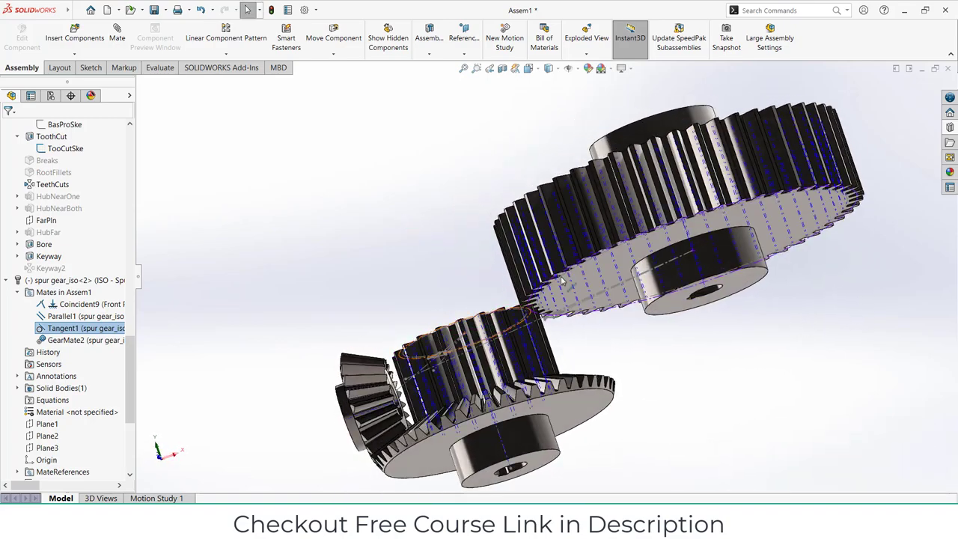
scroll(562, 279, "down", 4)
middle_click_drag(562, 279, 533, 327)
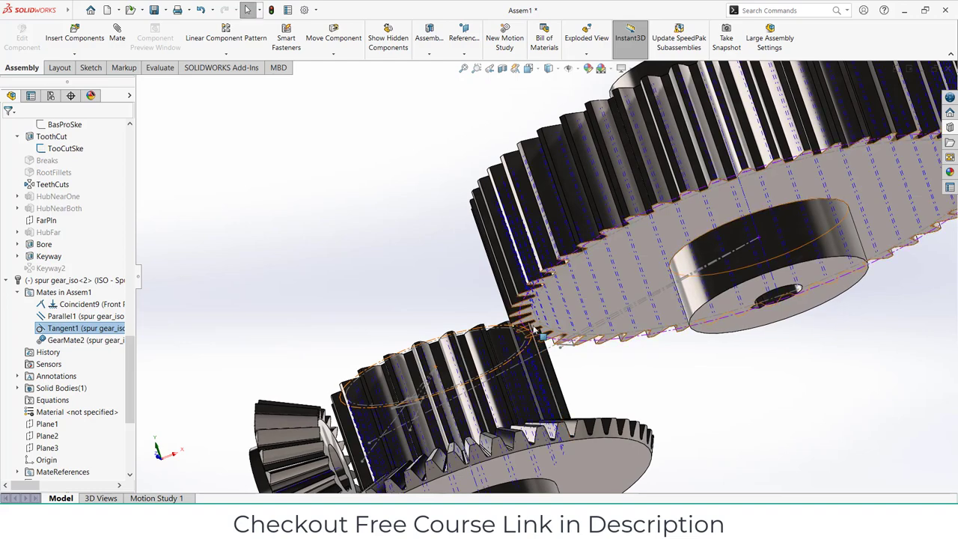
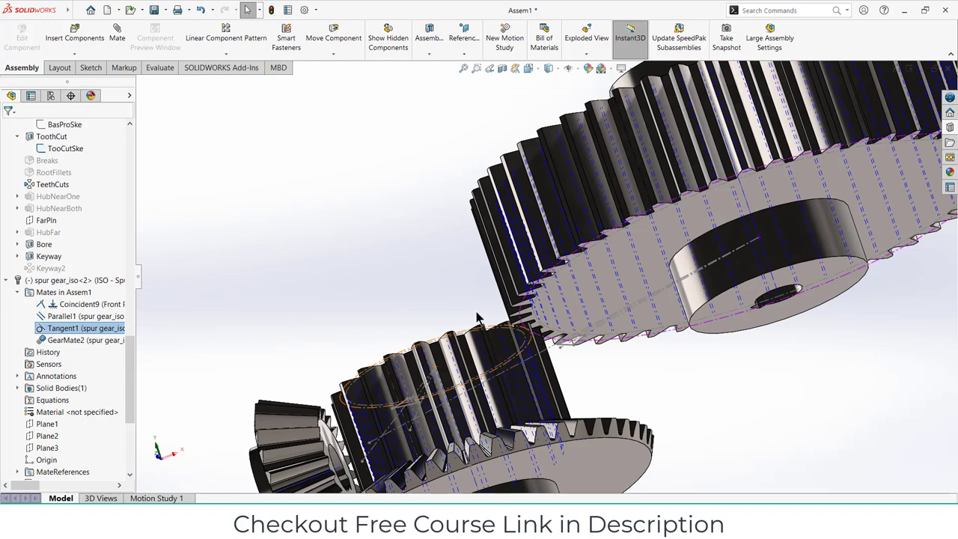
Suppress the Tangent1 mate in the Mates folder.
right_click(64, 333)
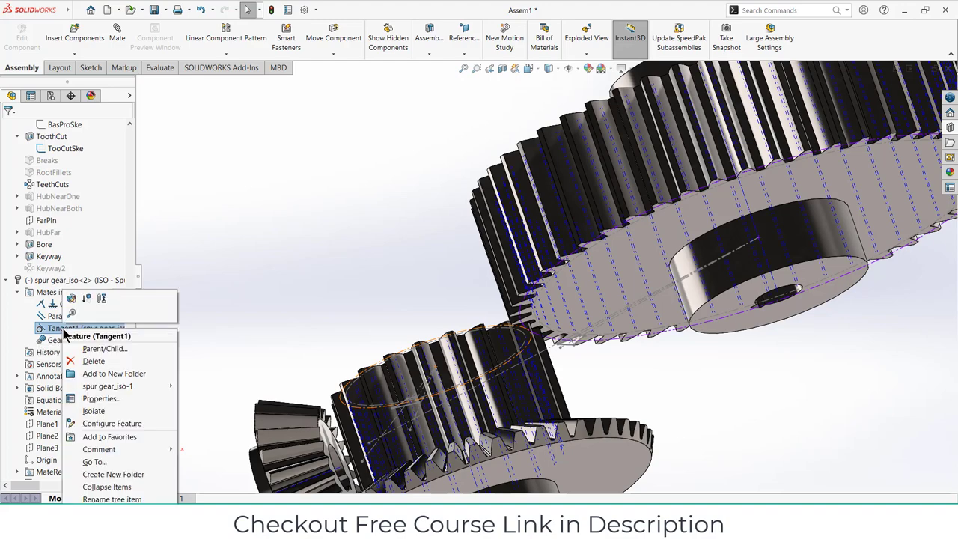
left_click(91, 301)
middle_click_drag(501, 167, 596, 161)
Turn the large spur gear against the small gear and orbit to check the mesh.
left_click(614, 168)
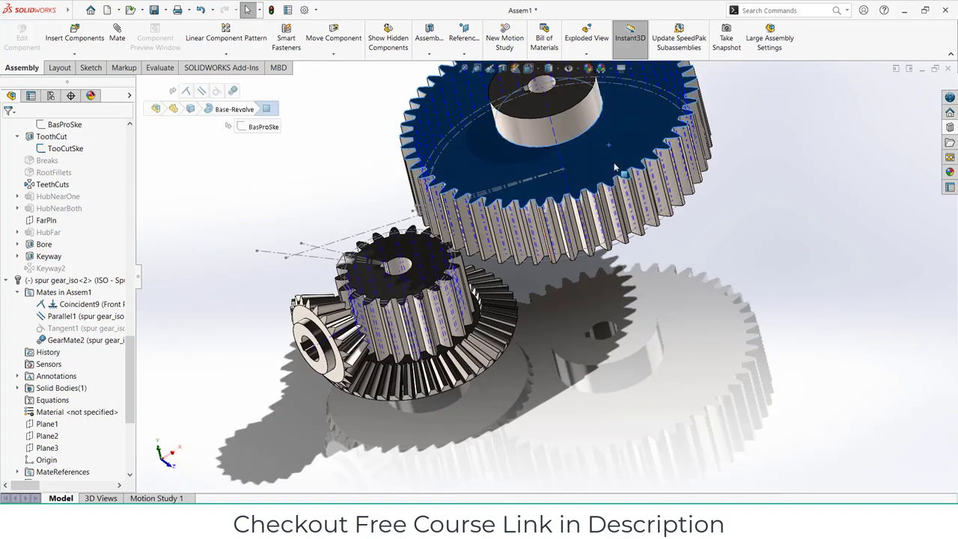
left_click_drag(614, 168, 622, 211)
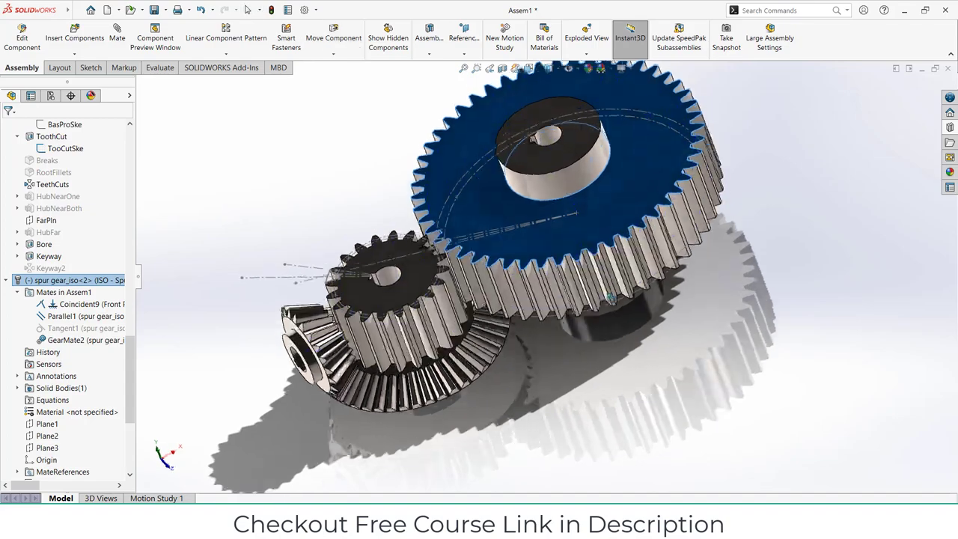
middle_click_drag(611, 298, 322, 171)
scroll(508, 279, "down", 5)
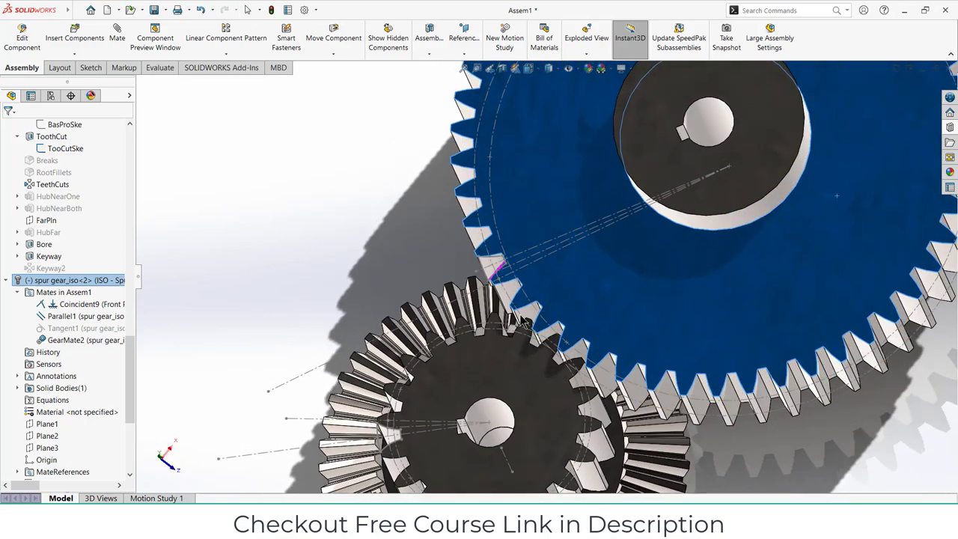
left_click(311, 164)
Start a Distance mate between the straight bevel gear face and the spur gear face.
left_click(116, 33)
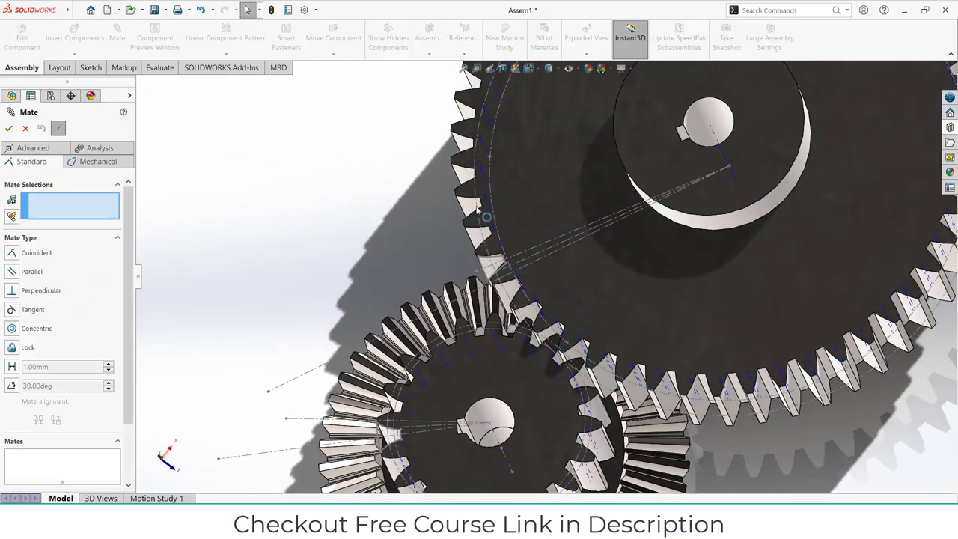
middle_click_drag(477, 212, 796, 279)
scroll(646, 349, "up", 3)
left_click(636, 397)
left_click(796, 279)
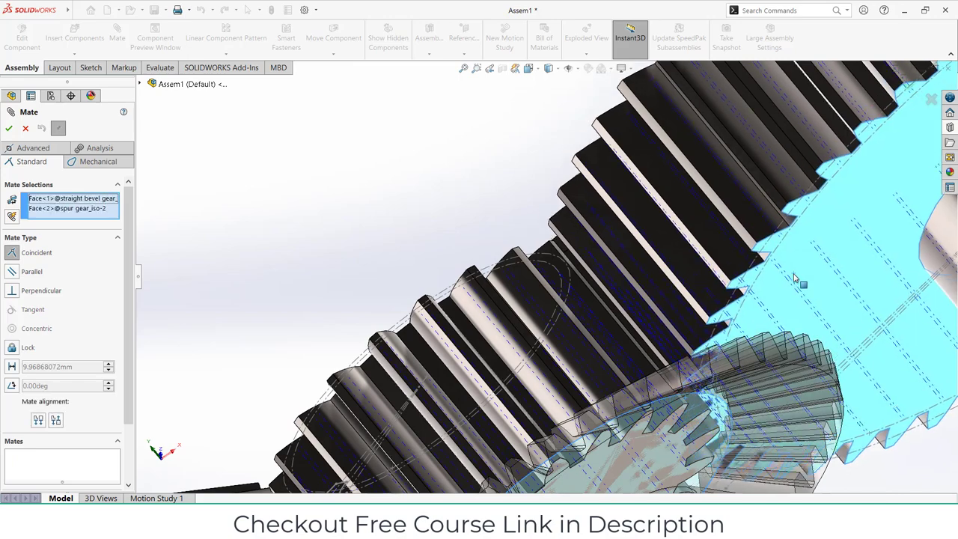
left_click(881, 336)
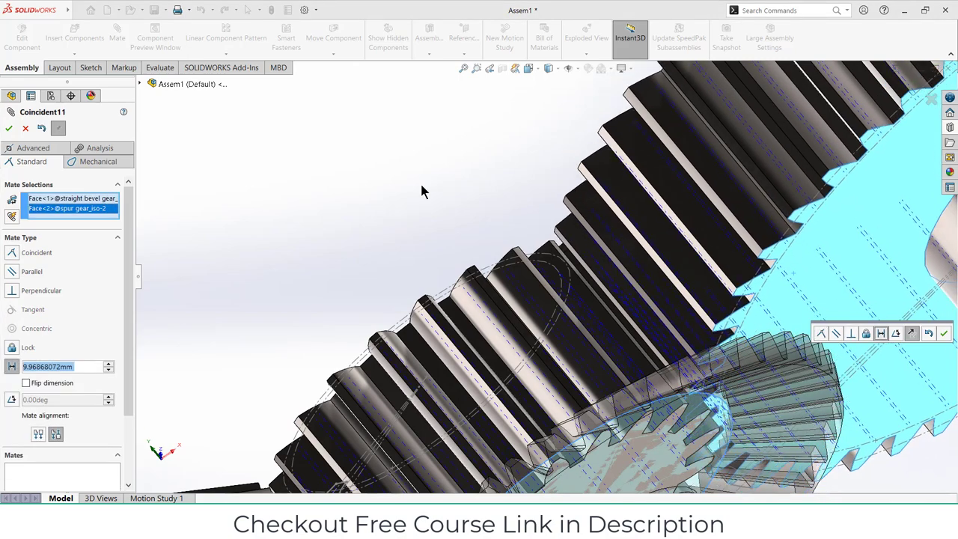
Set the distance to 8.00mm, accept Distance1 and close the Mate panel.
middle_click_drag(442, 178, 468, 212)
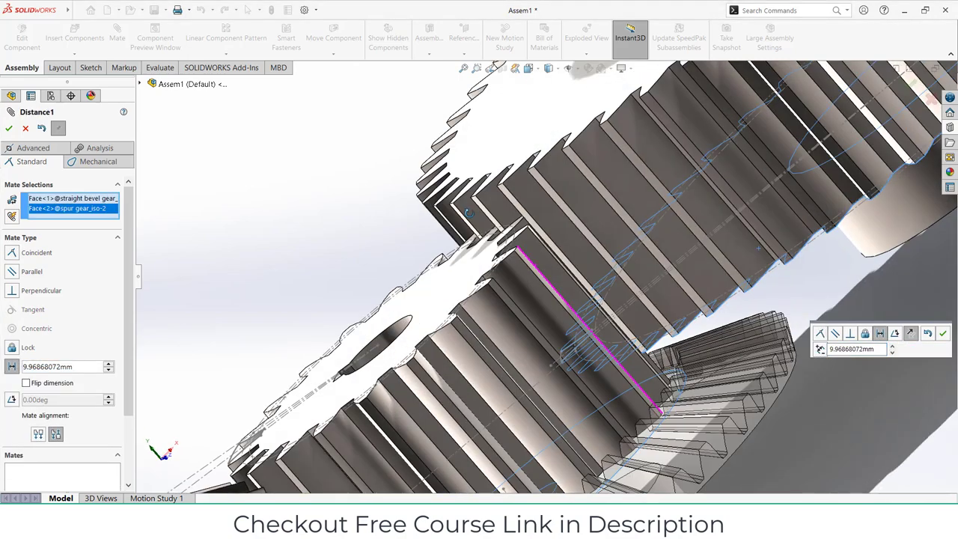
double_click(878, 349)
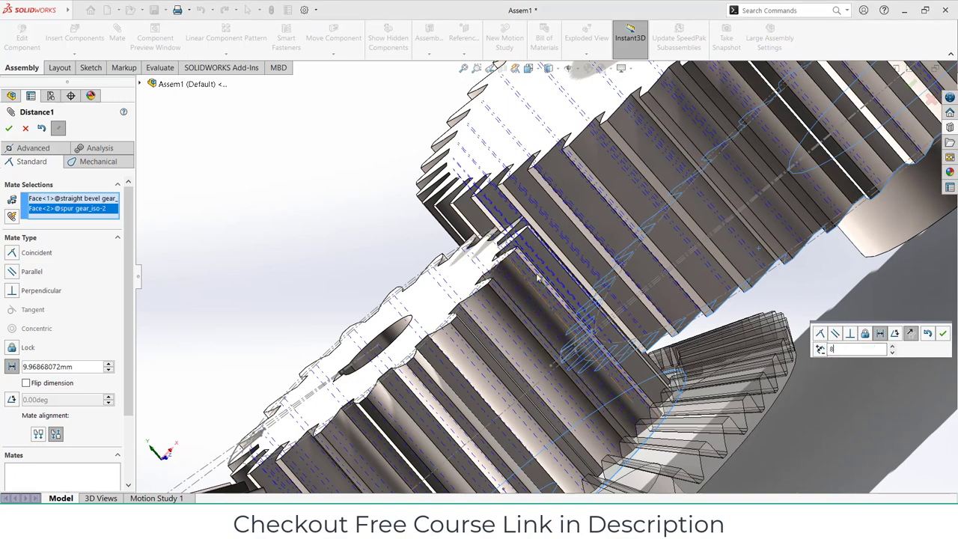
type("8")
key("Return")
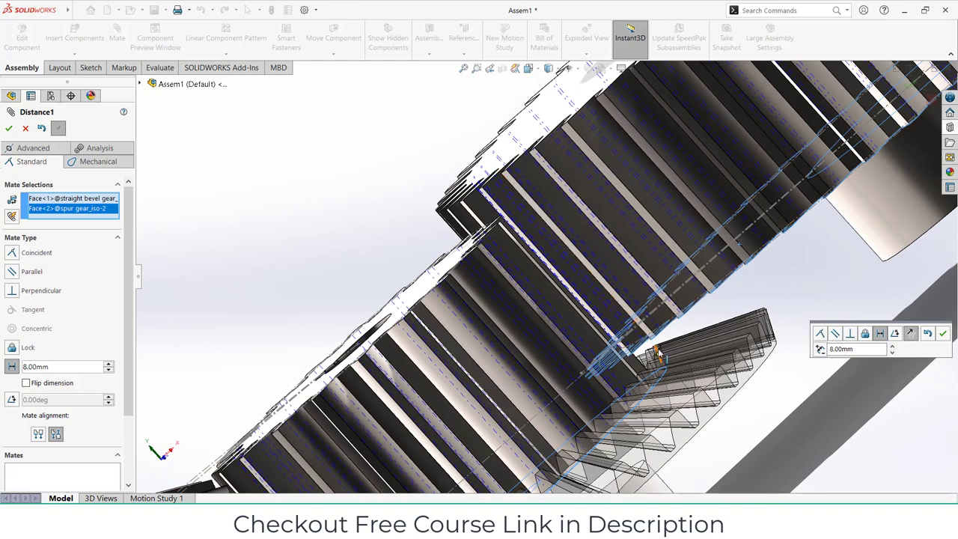
left_click(944, 334)
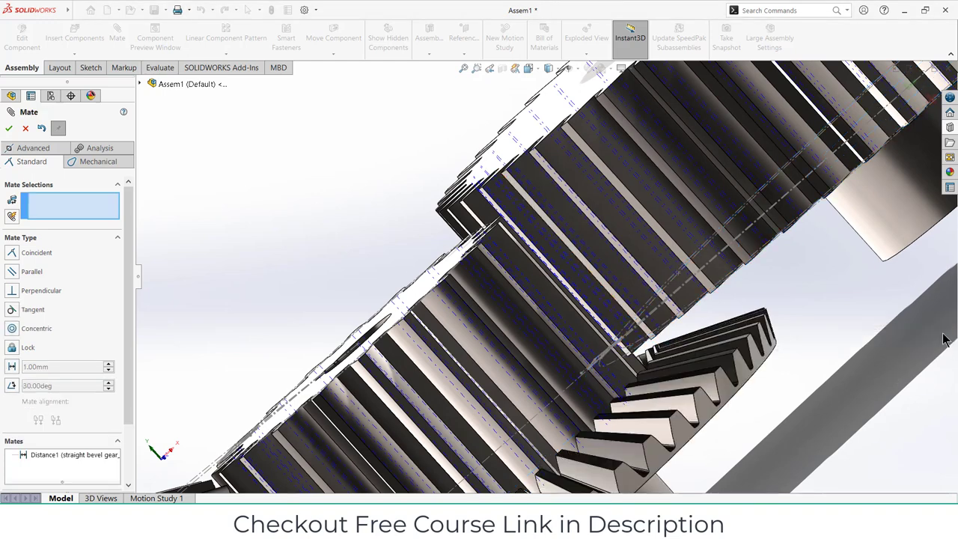
left_click(7, 129)
mouse_move(449, 262)
middle_mouse_down()
mouse_move(514, 217)
mouse_move(535, 105)
middle_mouse_up()
Zoom to fit, snap the gear train to isometric and switch to the Motion Study 1 tab.
key("f")
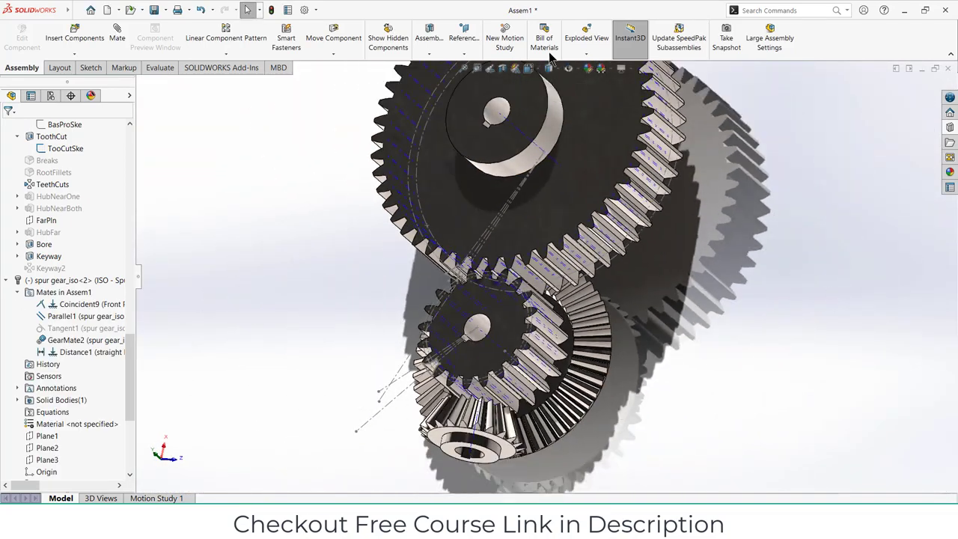
middle_click_drag(690, 245, 618, 248)
left_click(528, 68)
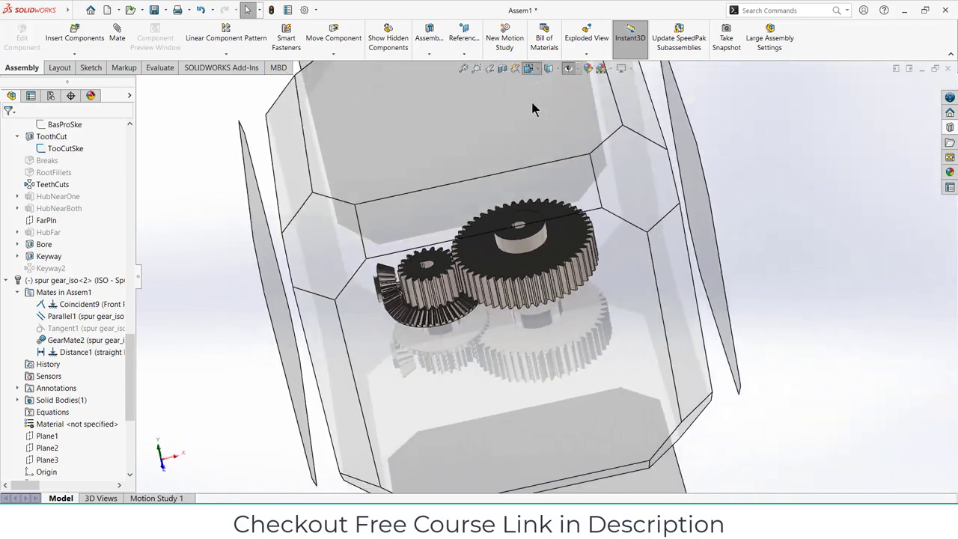
left_click(346, 319)
scroll(628, 225, "down", 5)
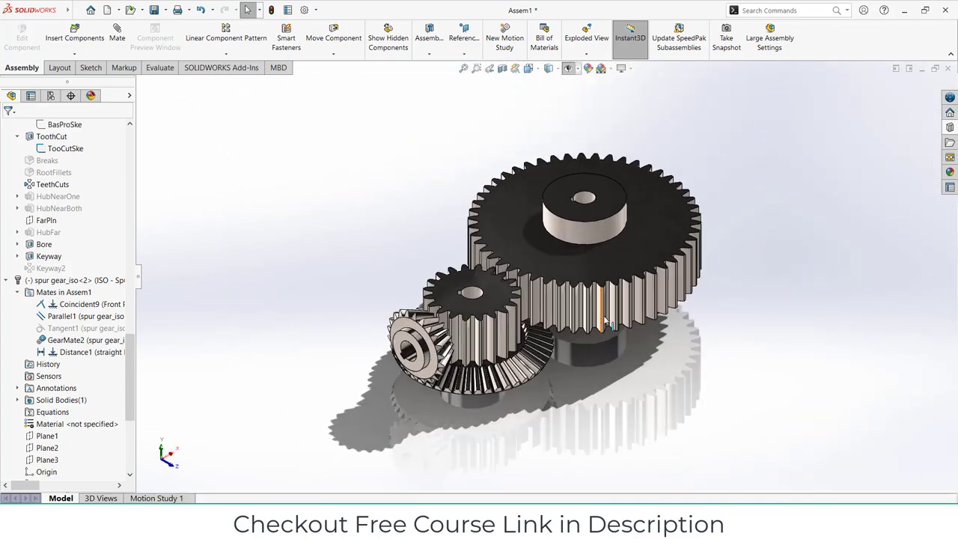
scroll(639, 226, "up", 2)
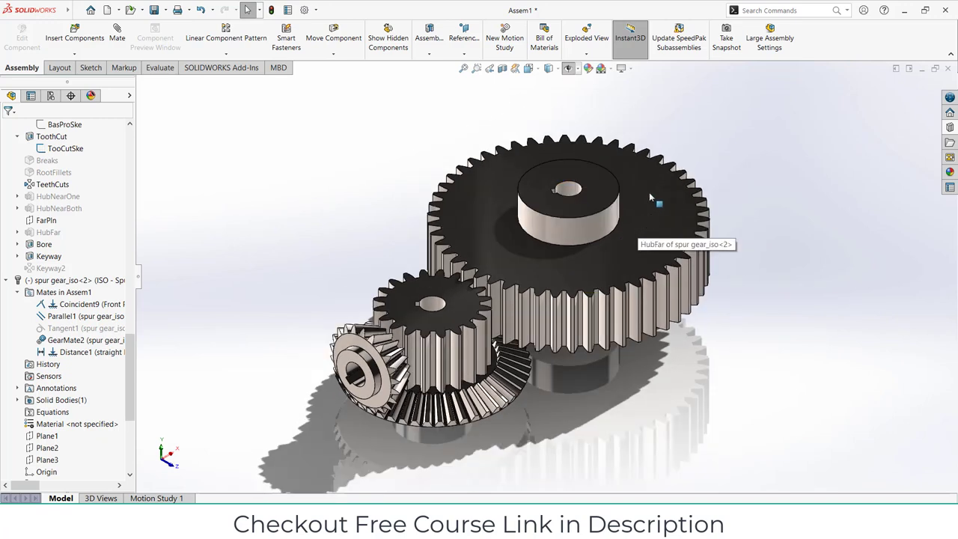
left_click(157, 496)
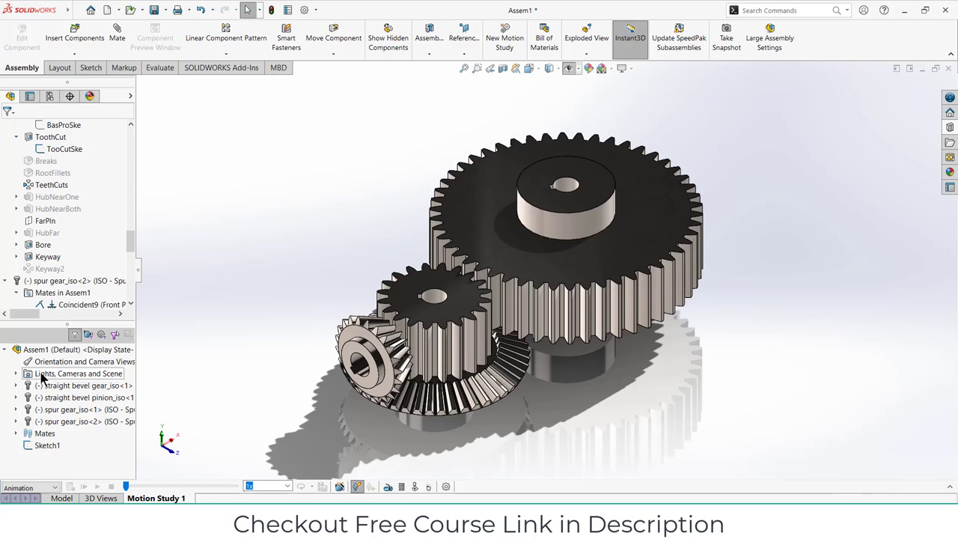
Open the Directional1 light's properties under Lights, Cameras and Scene.
left_click(16, 375)
right_click(67, 411)
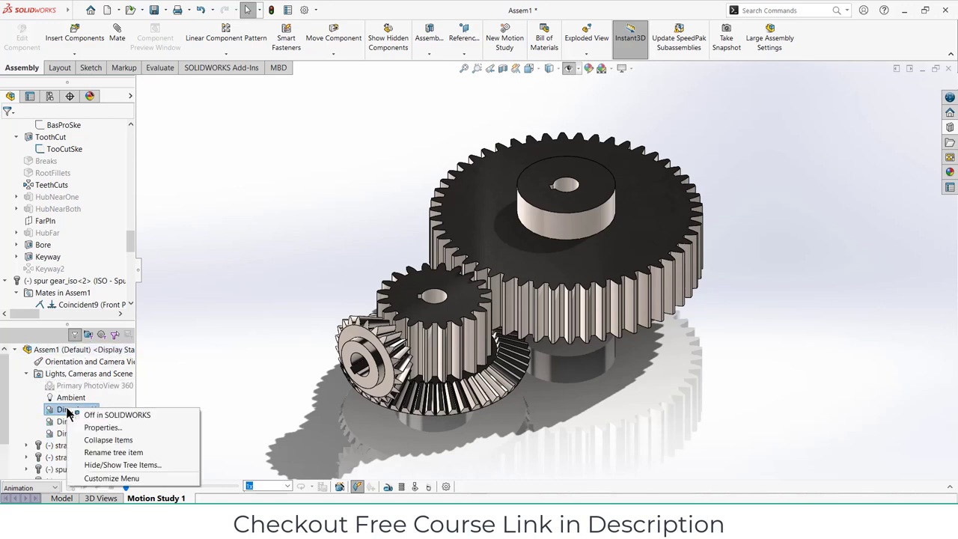
left_click(98, 428)
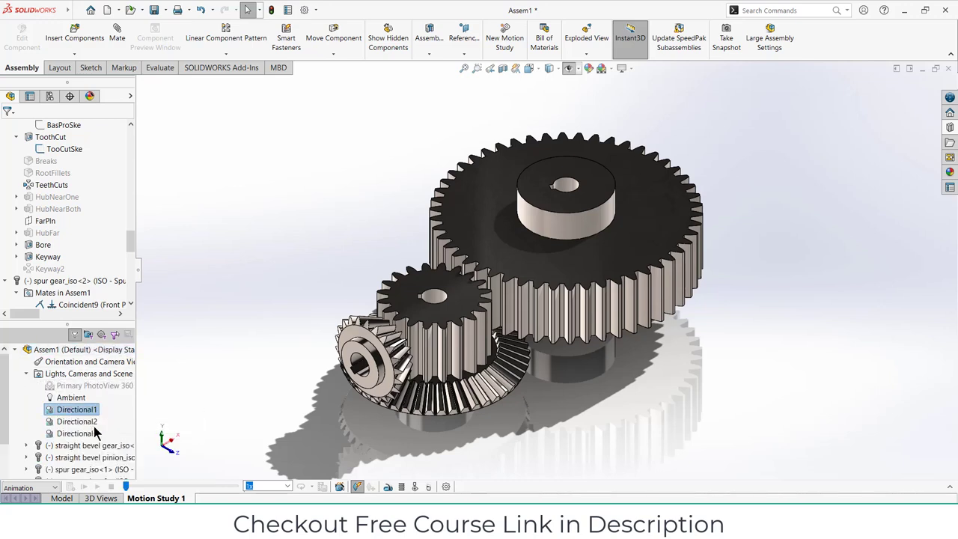
scroll(522, 279, "up", 5)
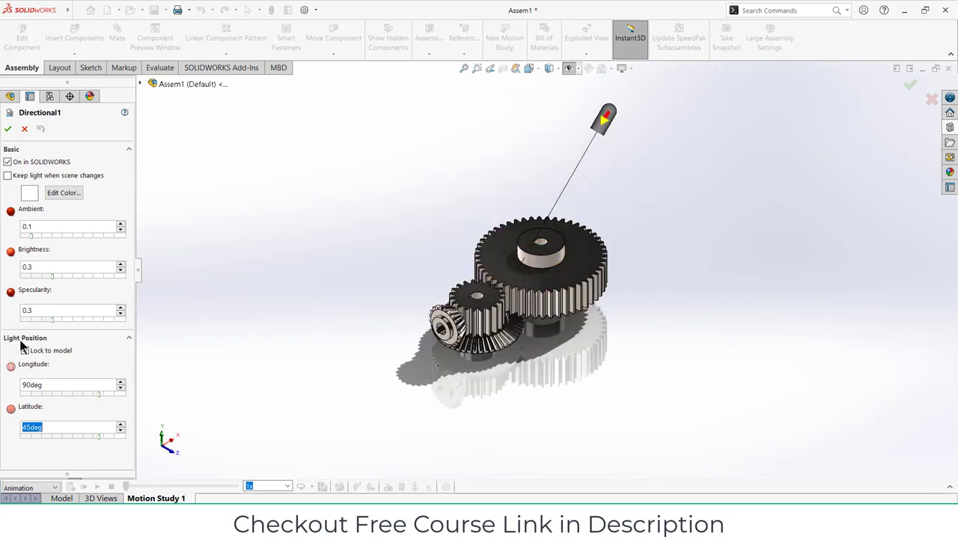
Set Directional1 brightness to 0.64, move it to 90deg latitude and 25.2deg longitude, and accept.
mouse_move(99, 393)
left_mouse_down()
mouse_move(85, 394)
mouse_move(103, 395)
left_mouse_up()
mouse_move(98, 436)
left_mouse_down()
mouse_move(70, 428)
mouse_move(85, 424)
left_mouse_up()
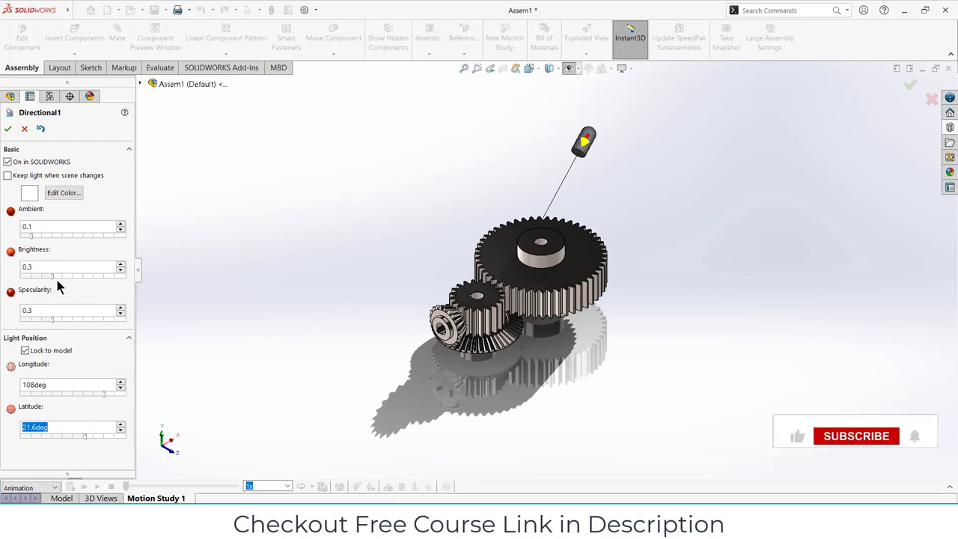
left_click_drag(90, 280, 88, 281)
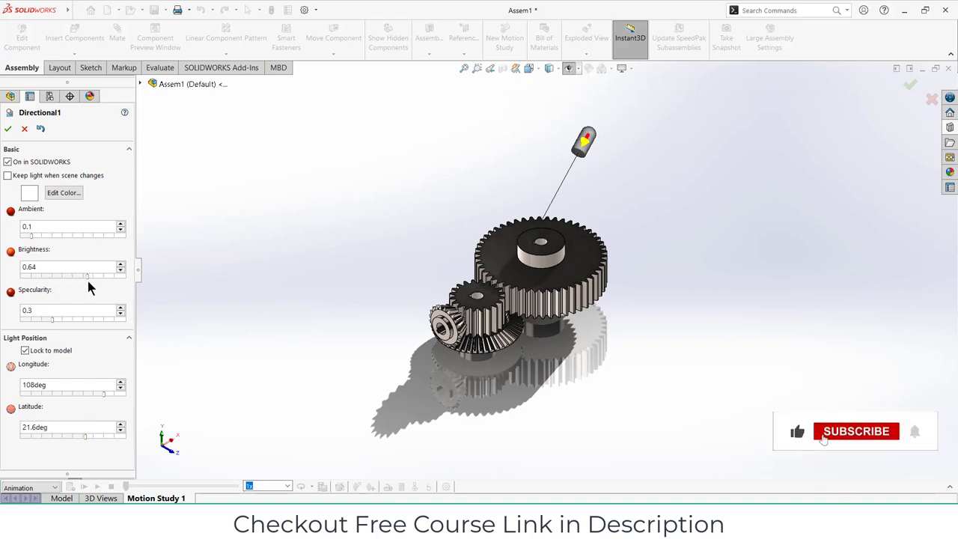
left_click_drag(105, 395, 51, 385)
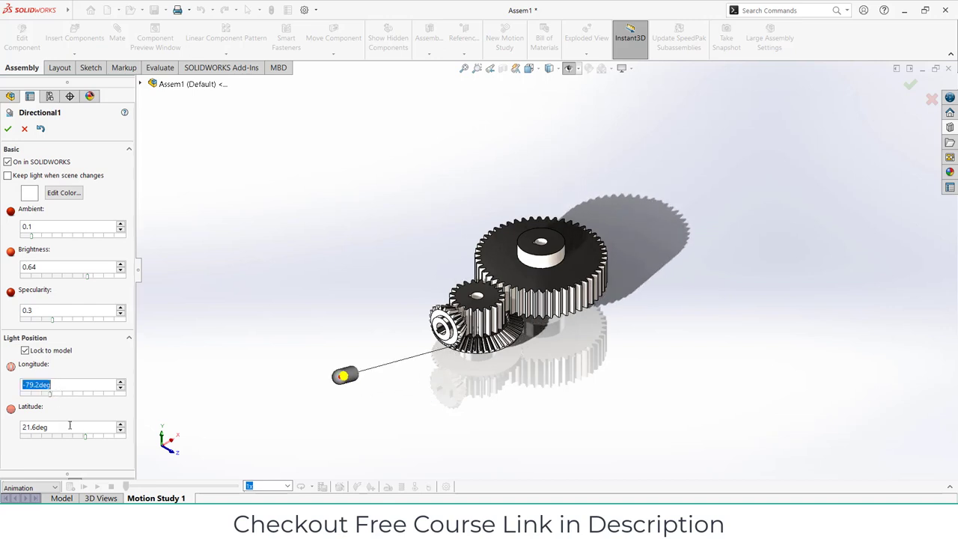
left_click_drag(85, 434, 127, 432)
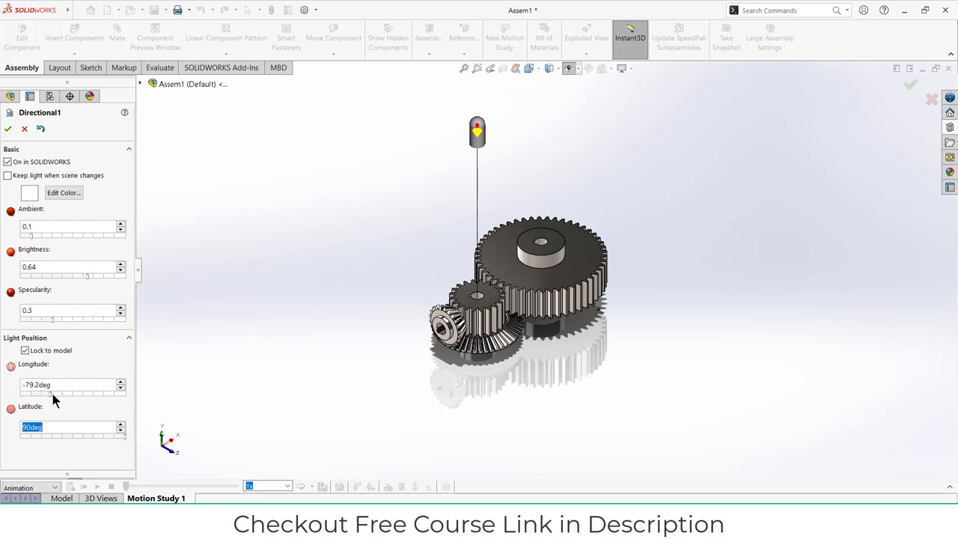
left_click_drag(54, 390, 8, 398)
left_click_drag(72, 400, 79, 397)
left_click(8, 129)
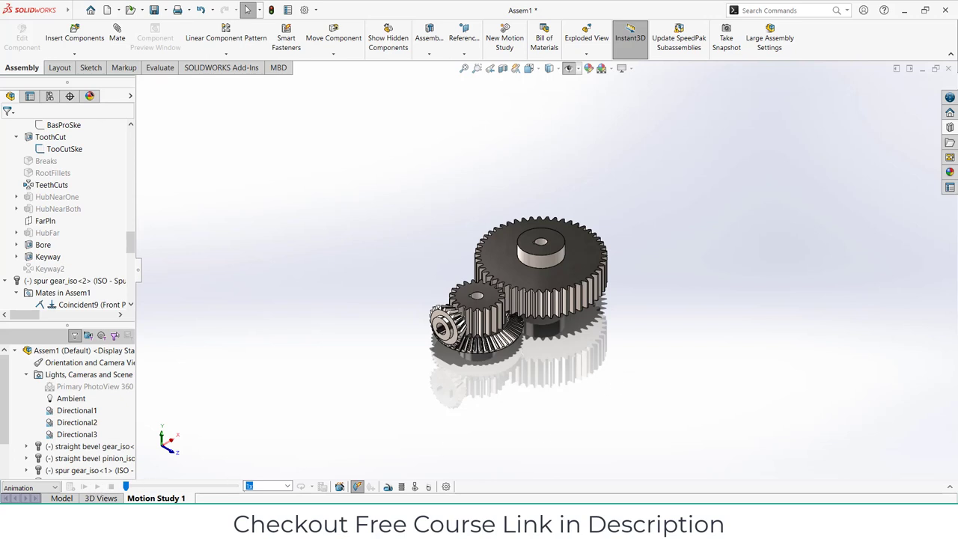
Expand the motion study timeline and open the Directional3 light's properties.
left_click(950, 487)
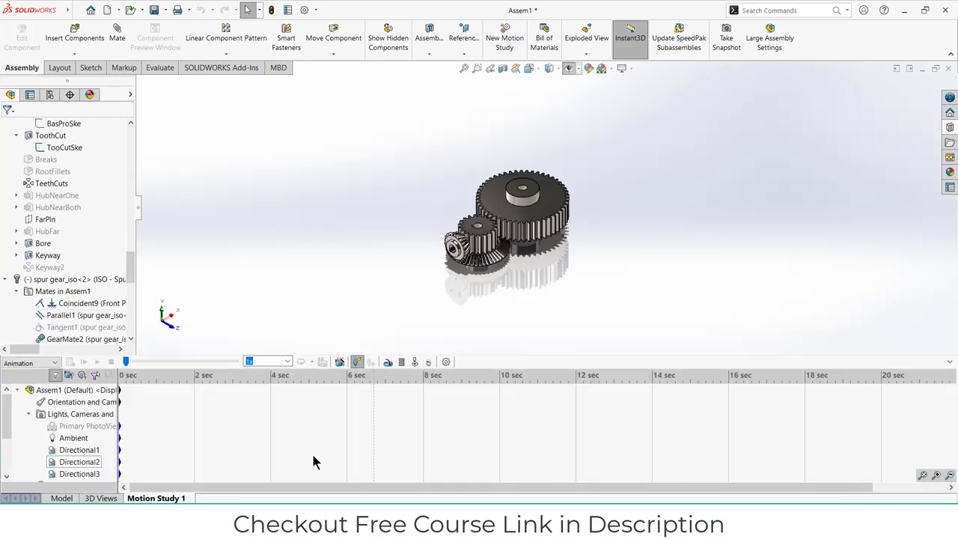
left_click(82, 452)
right_click(78, 476)
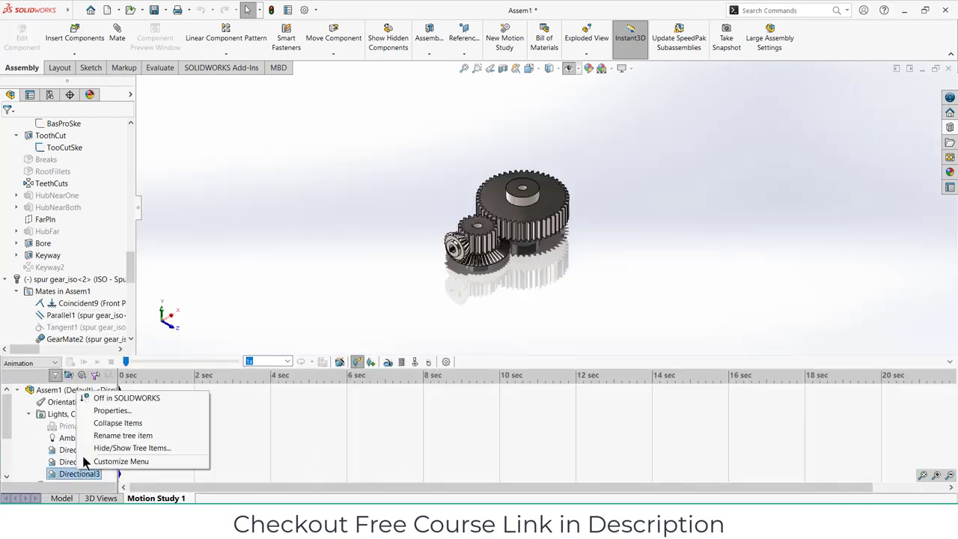
left_click(115, 412)
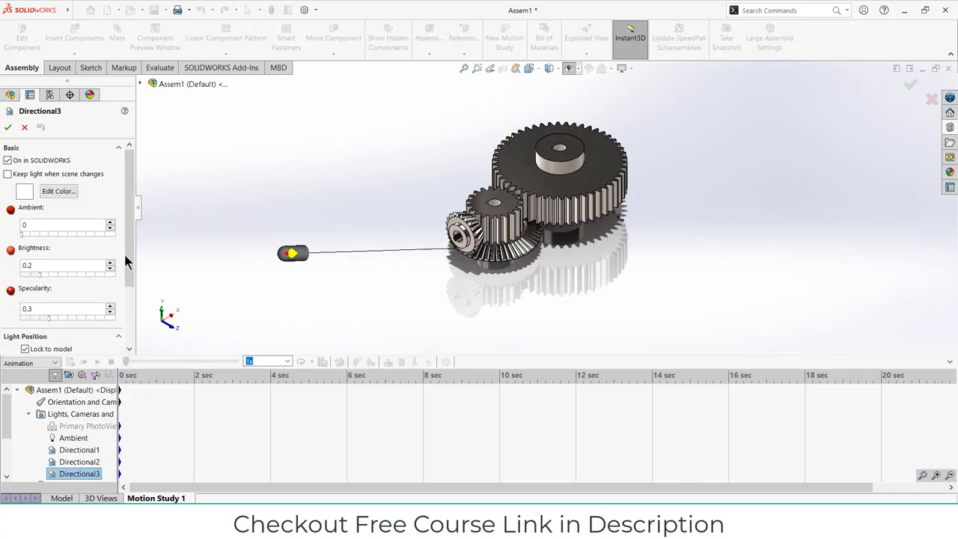
Place Directional3 at -180deg longitude and 90deg latitude with ambient 0.44, and confirm.
left_click_drag(128, 258, 115, 344)
middle_click_drag(393, 270, 292, 238)
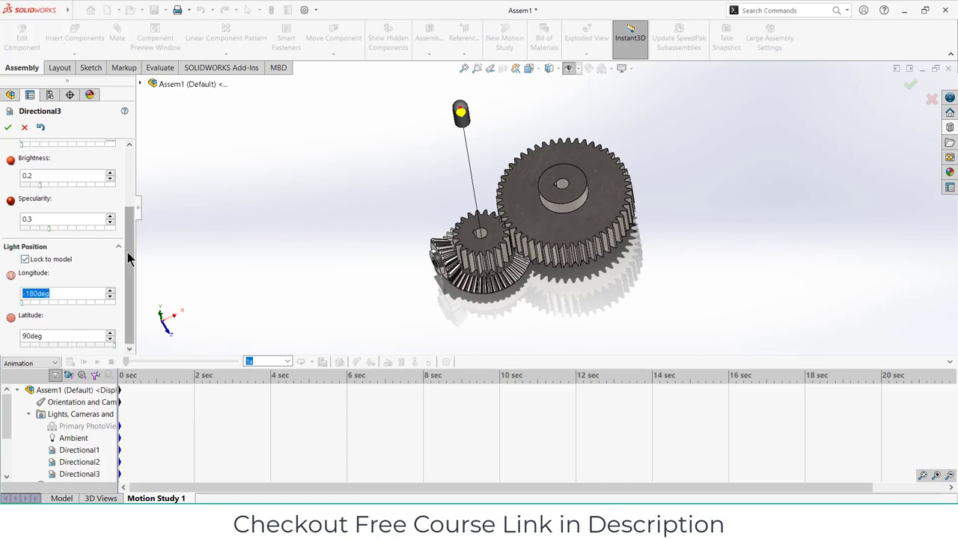
left_click_drag(132, 257, 126, 216)
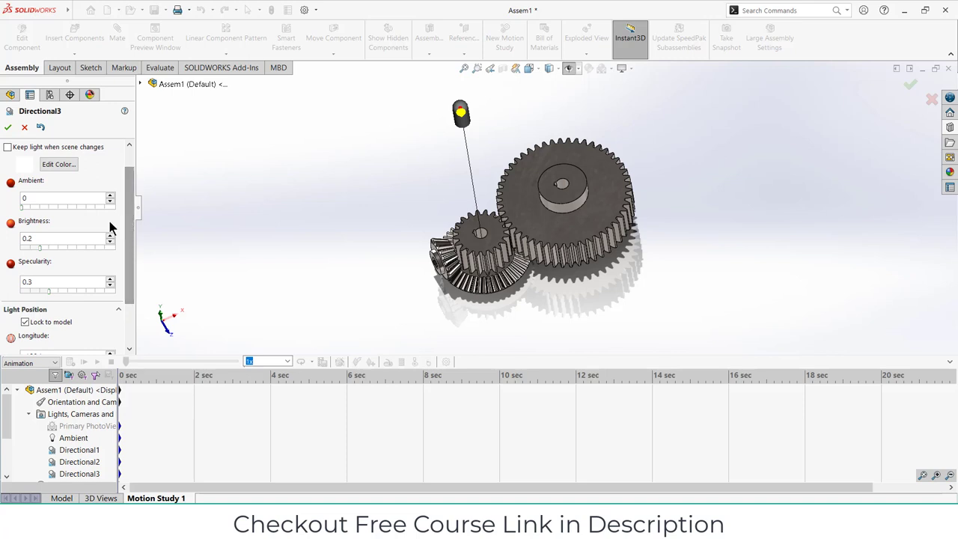
left_click_drag(22, 209, 59, 212)
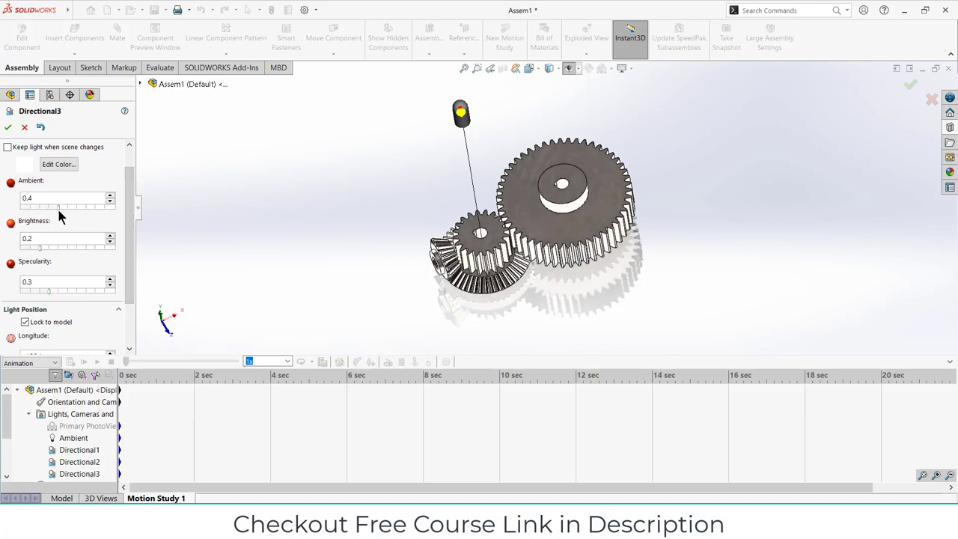
left_click(8, 127)
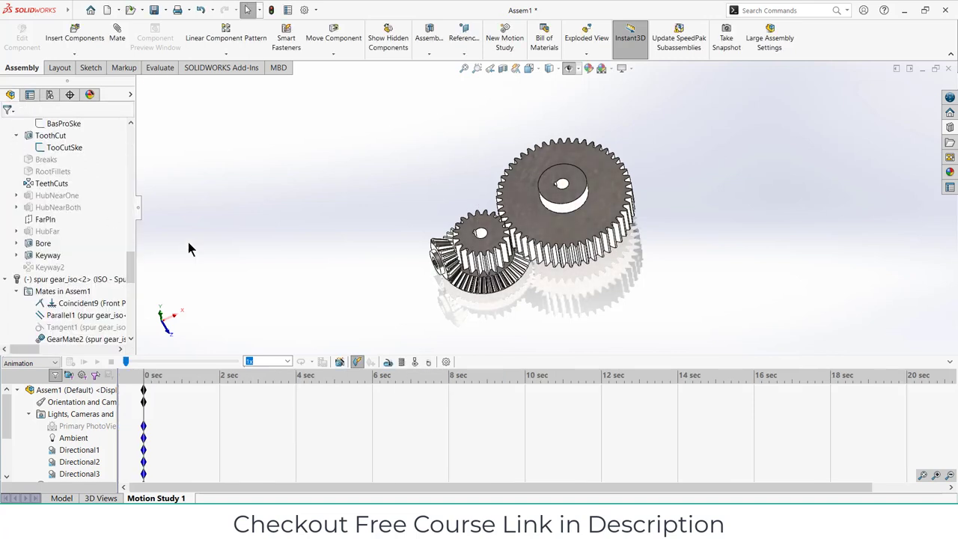
Lower Directional3's ambient to 0.12 in its properties, then collapse the motion study timeline.
left_click(61, 498)
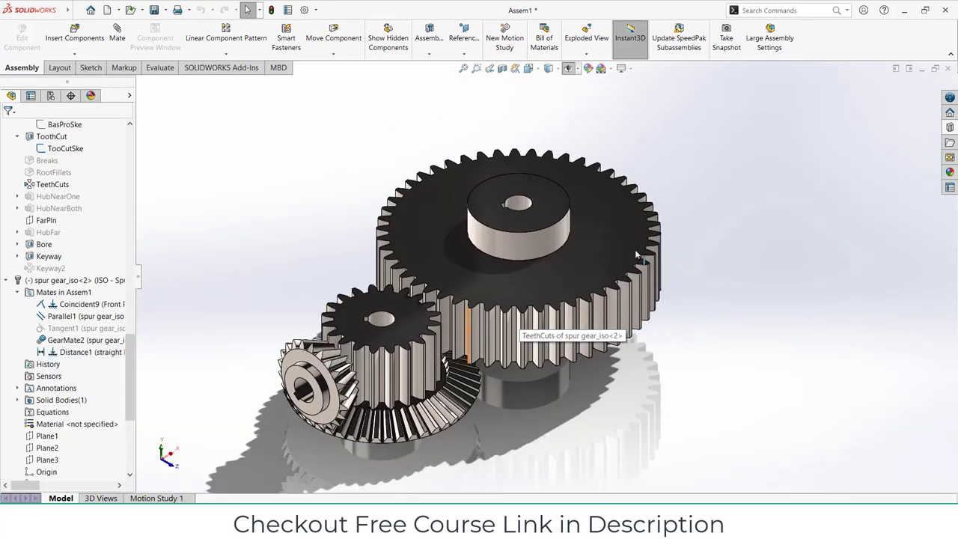
middle_click_drag(714, 218, 701, 288)
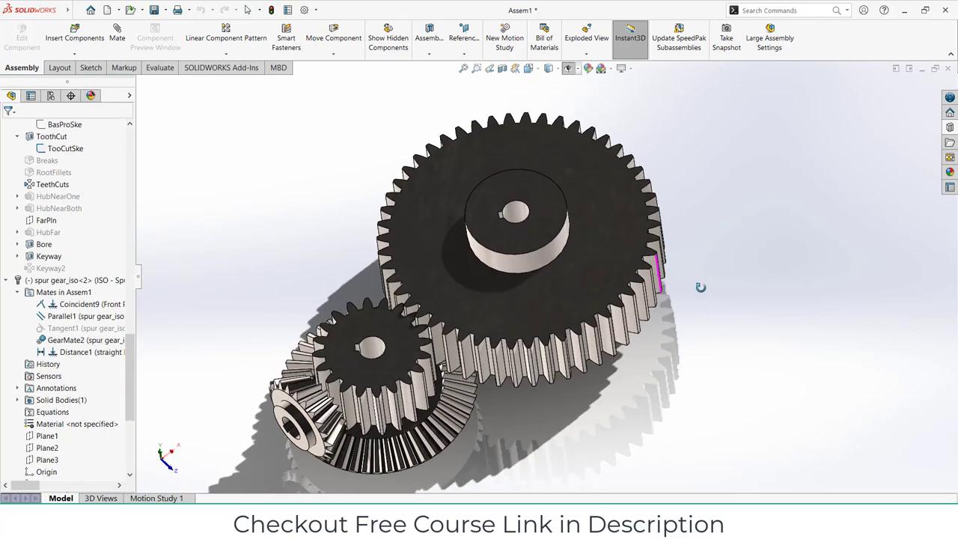
left_click(156, 498)
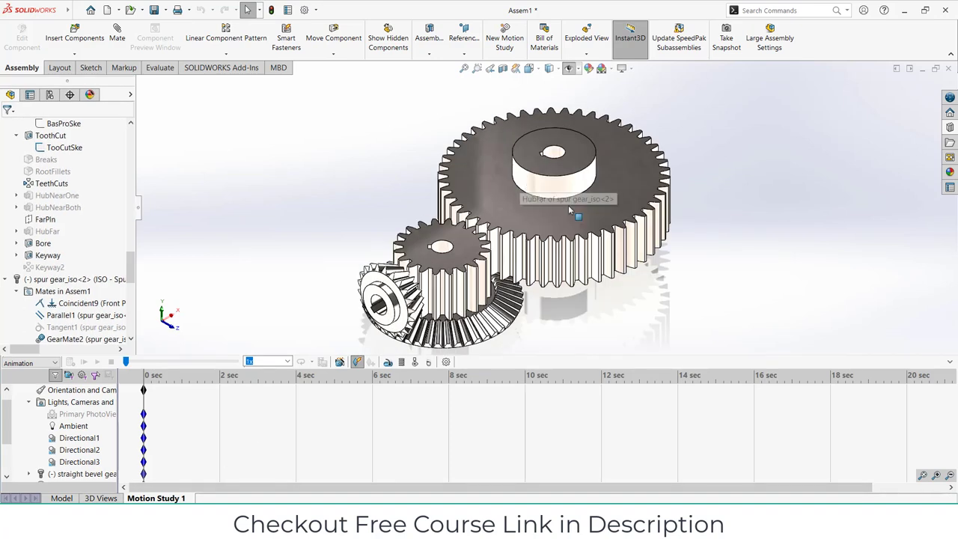
right_click(78, 461)
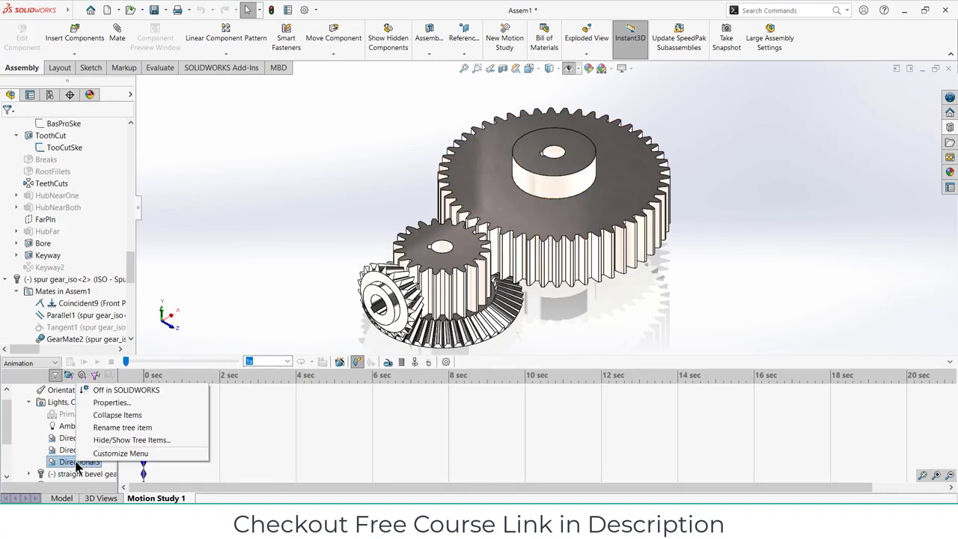
left_click(103, 403)
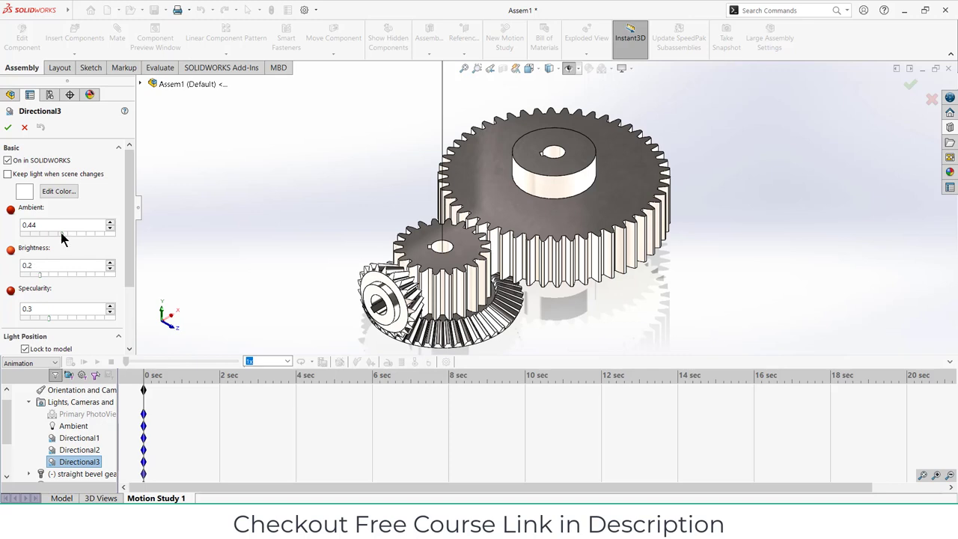
left_click_drag(62, 234, 32, 237)
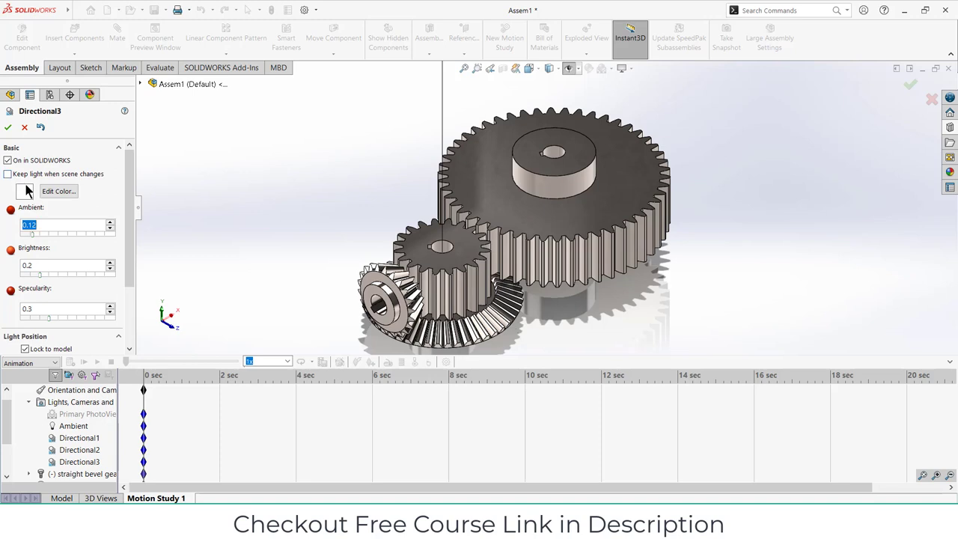
left_click(8, 127)
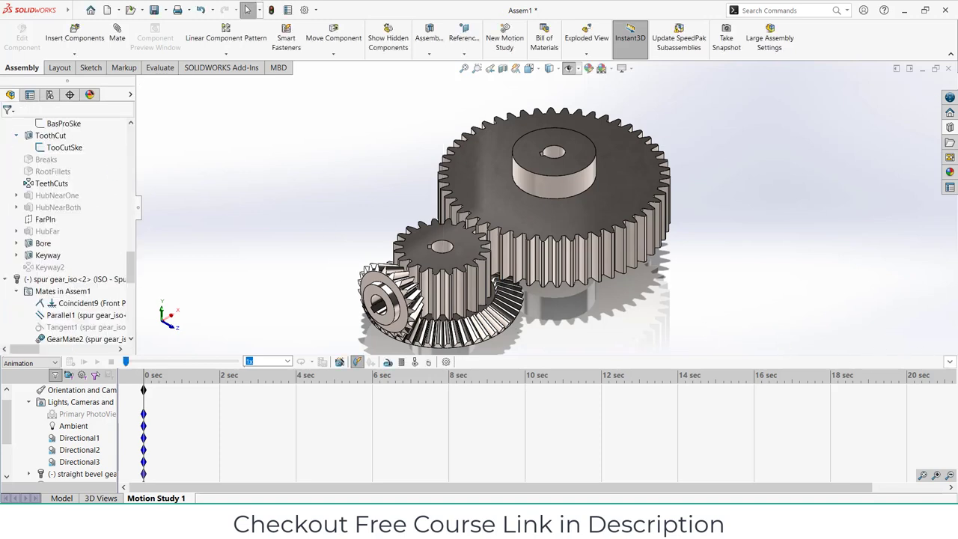
left_click(951, 362)
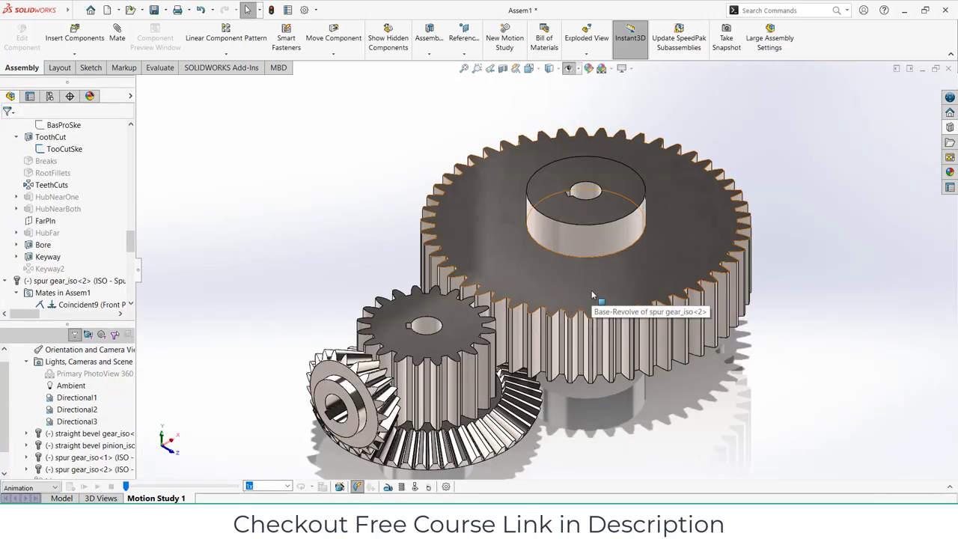
Open the Appearances, Scenes, and Decals library at Appearances(color) > Metal.
right_click(596, 297)
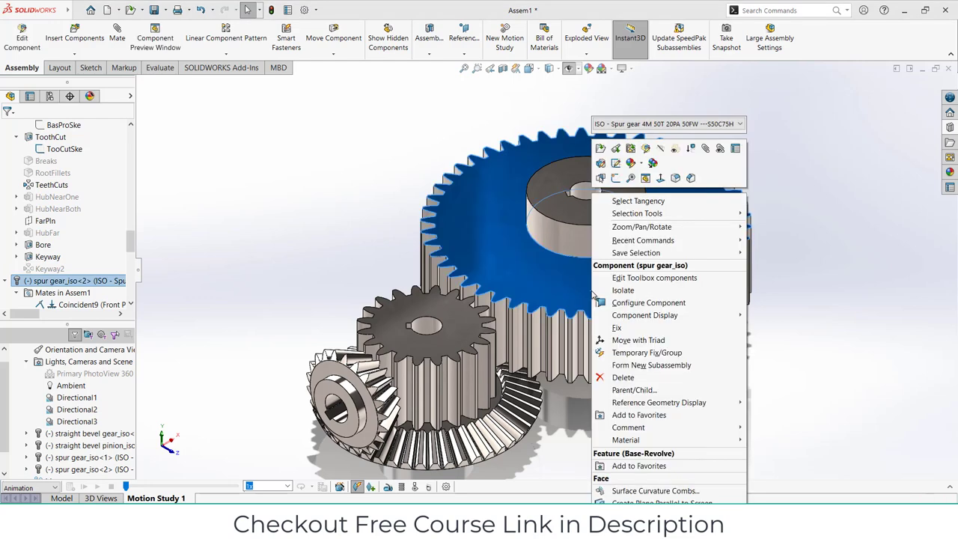
left_click(51, 498)
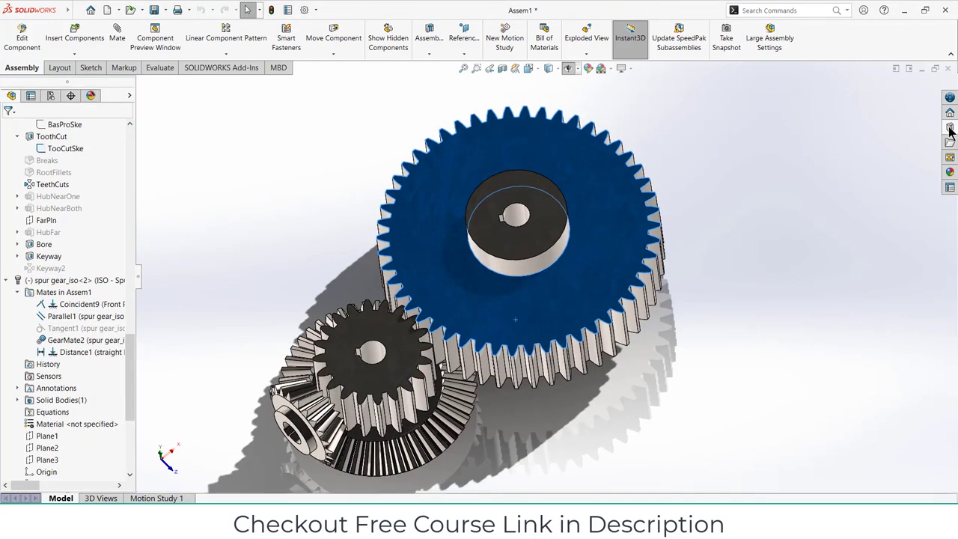
left_click(950, 172)
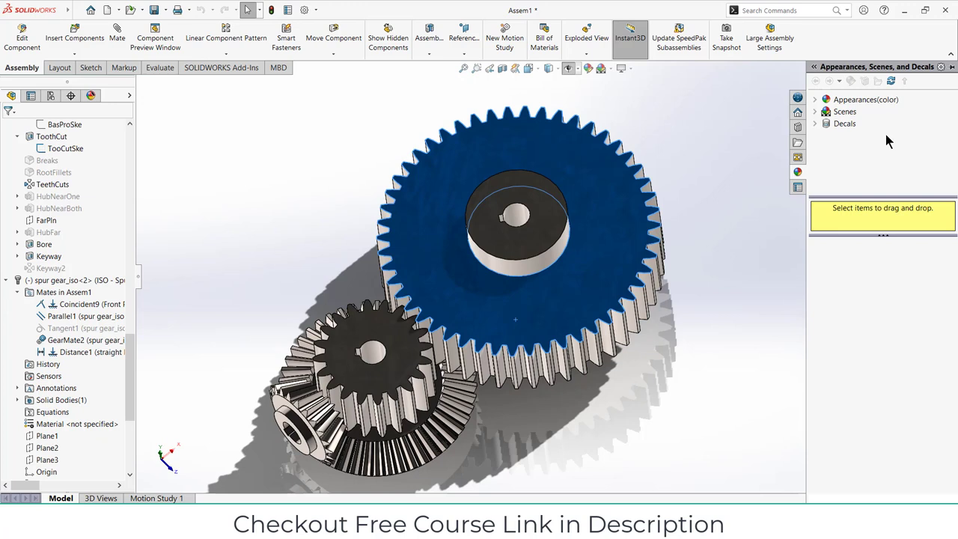
left_click(846, 103)
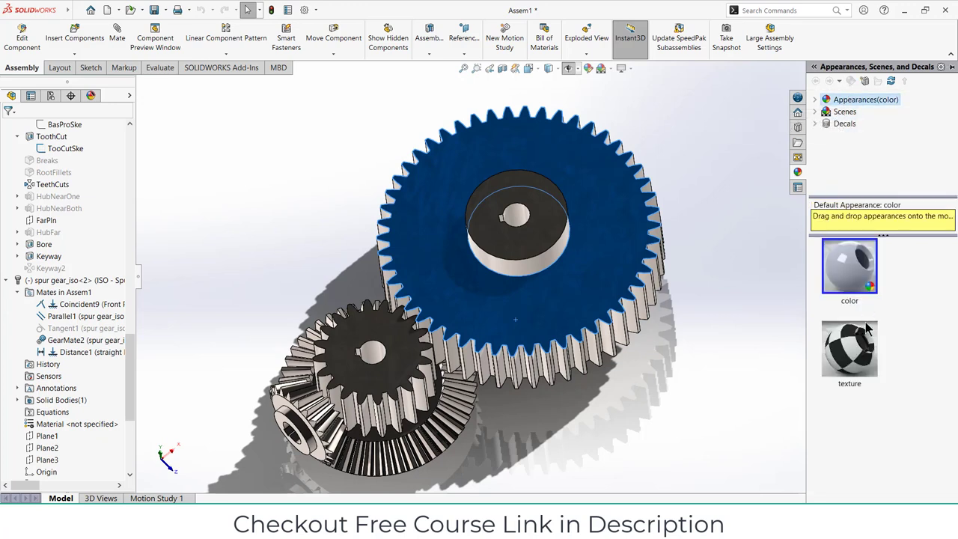
left_click(817, 99)
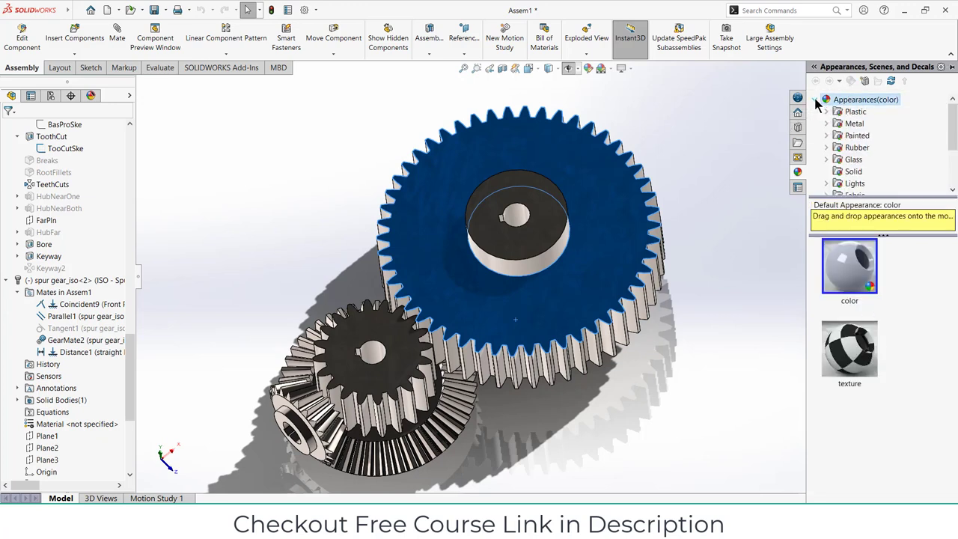
left_click(854, 124)
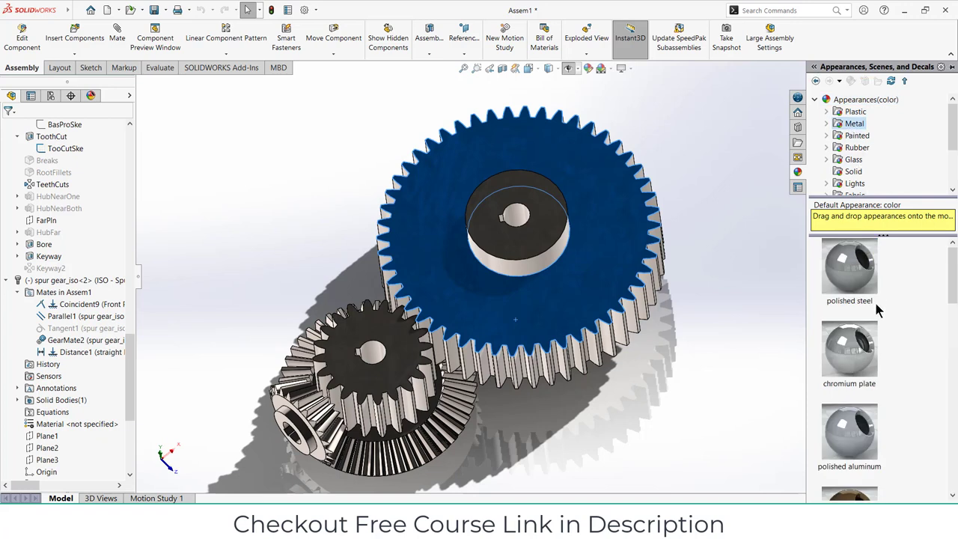
Apply polished steel to the large spur gear and reset the view orientation.
left_click_drag(869, 278, 609, 264)
middle_click_drag(727, 325, 728, 221)
scroll(698, 279, "up", 3)
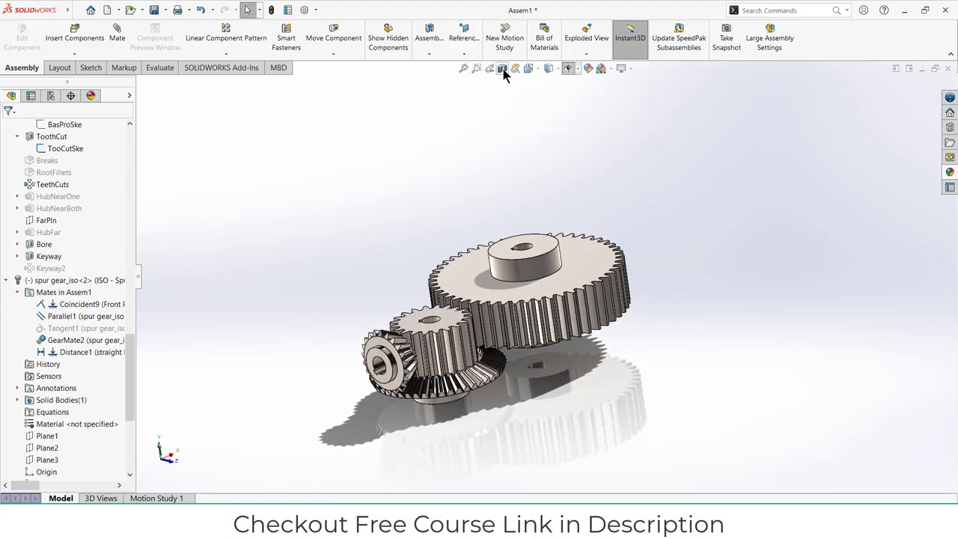
left_click(530, 71)
left_click(403, 300)
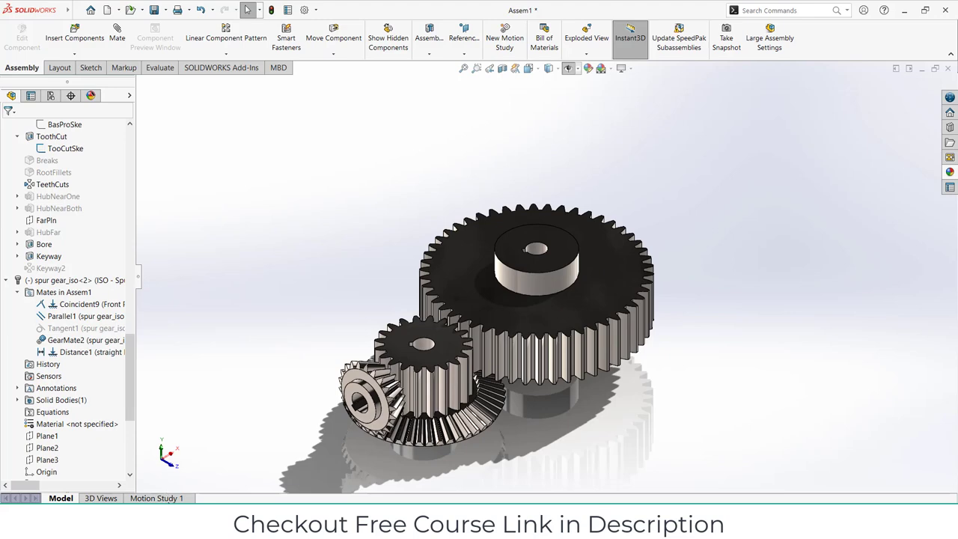
Set the Ambient light to 0.35 in its MotionManager properties.
left_click(168, 498)
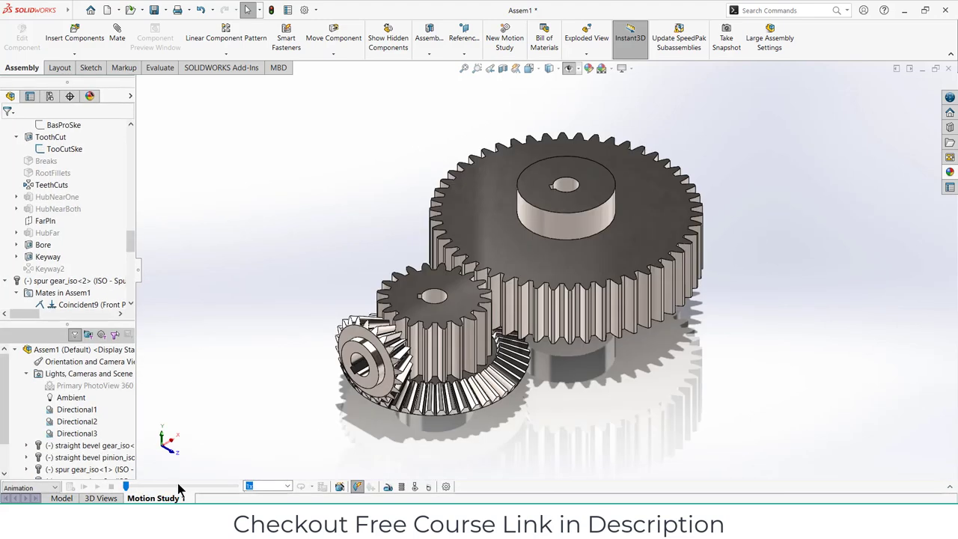
left_click(951, 487)
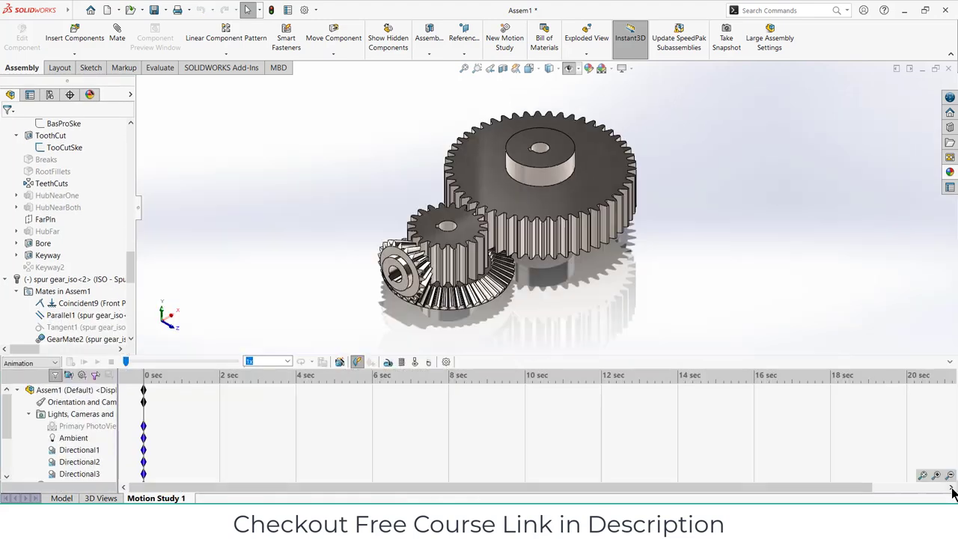
right_click(65, 428)
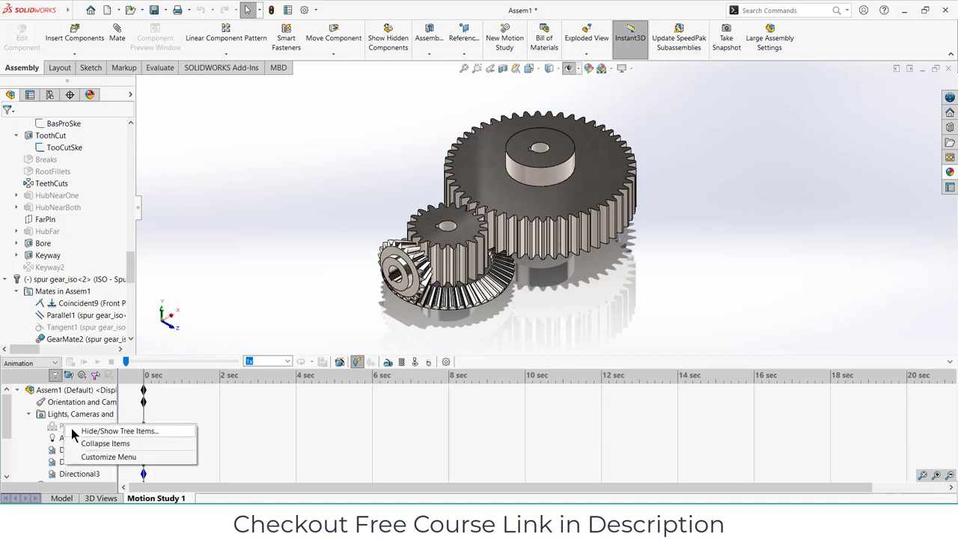
left_click(82, 440)
right_click(83, 440)
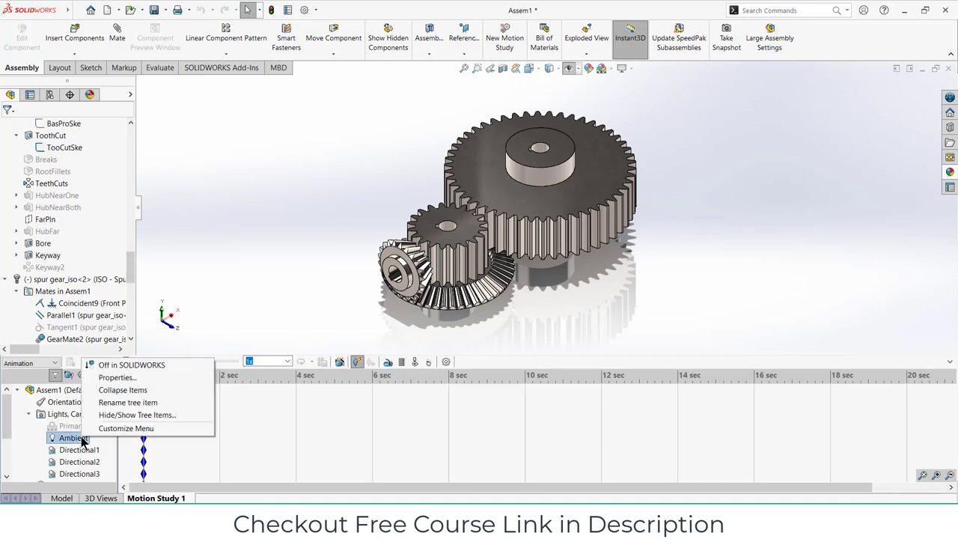
left_click(105, 379)
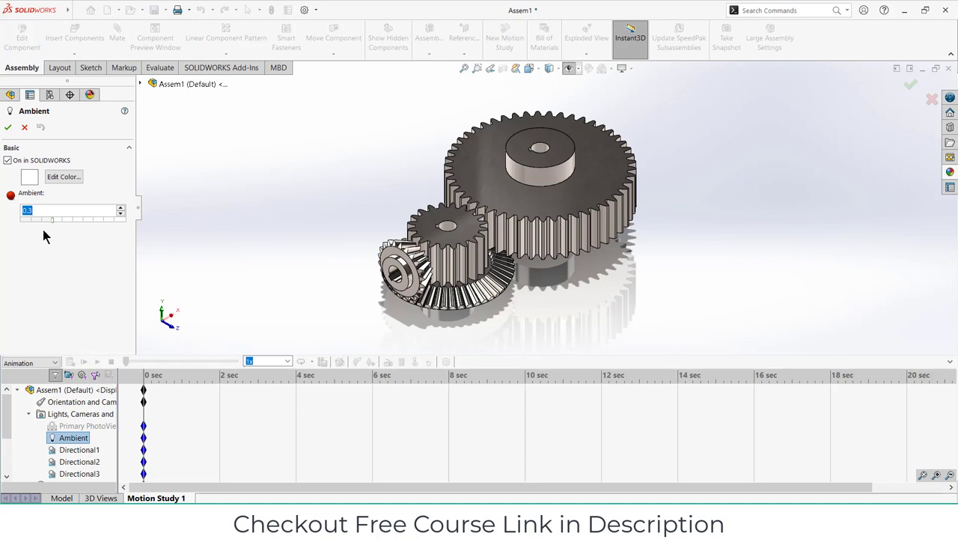
mouse_move(52, 220)
left_mouse_down()
mouse_move(107, 226)
mouse_move(59, 229)
left_mouse_up()
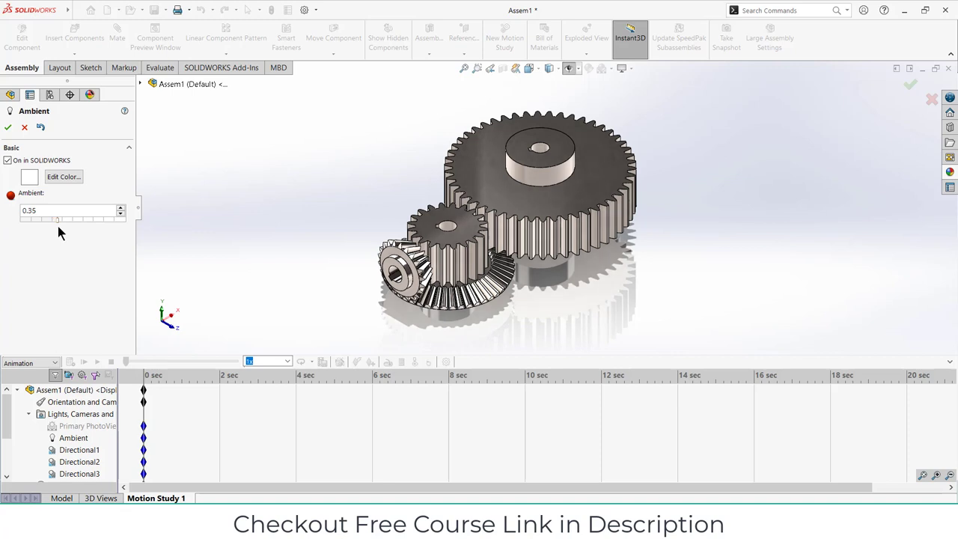
left_click(8, 127)
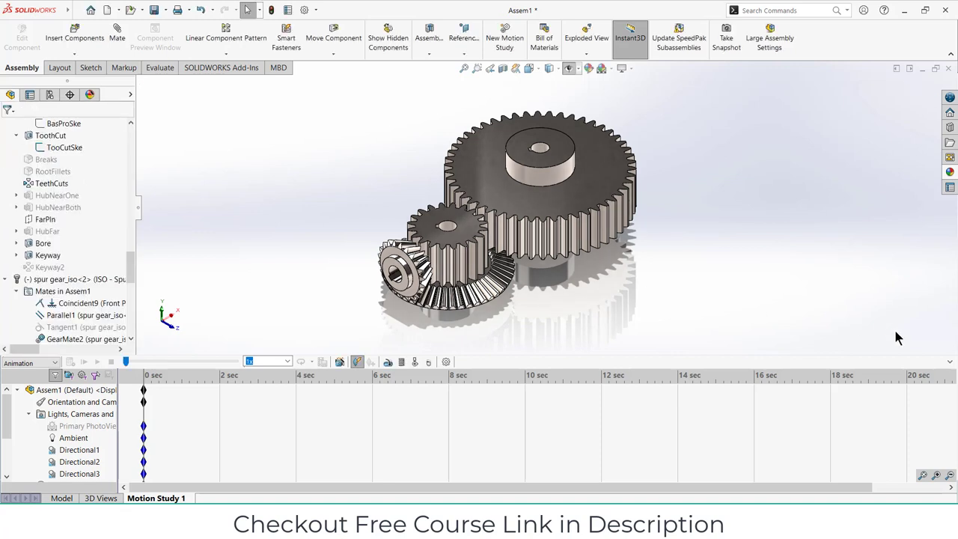
Add RotaryMotor1, a 100 RPM constant-speed motor, on the bevel pinion's hub face.
left_click(949, 361)
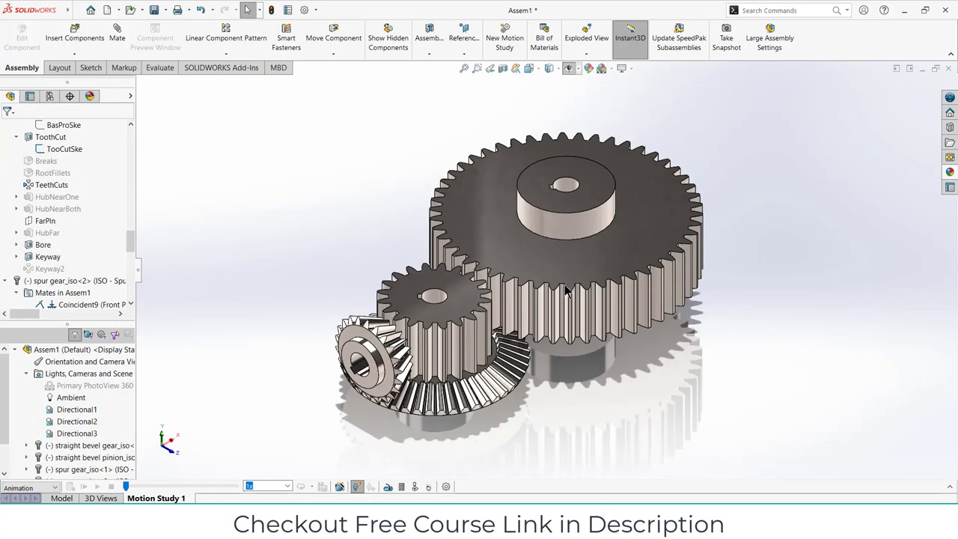
left_click(388, 488)
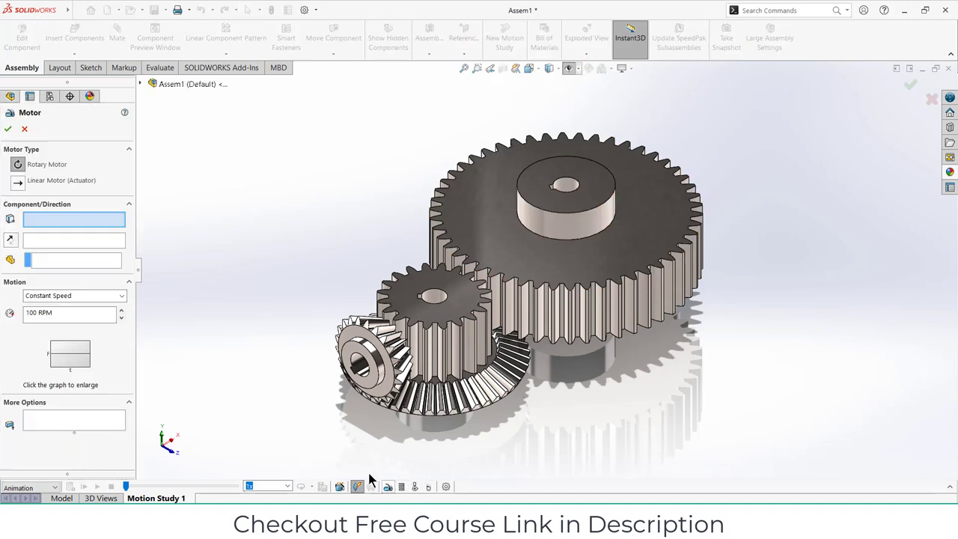
left_click(358, 364)
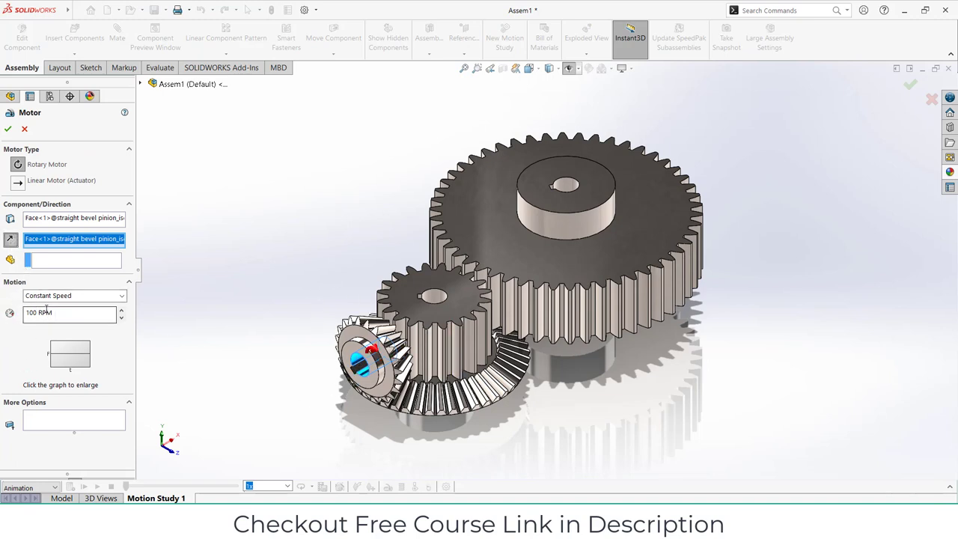
left_click(8, 130)
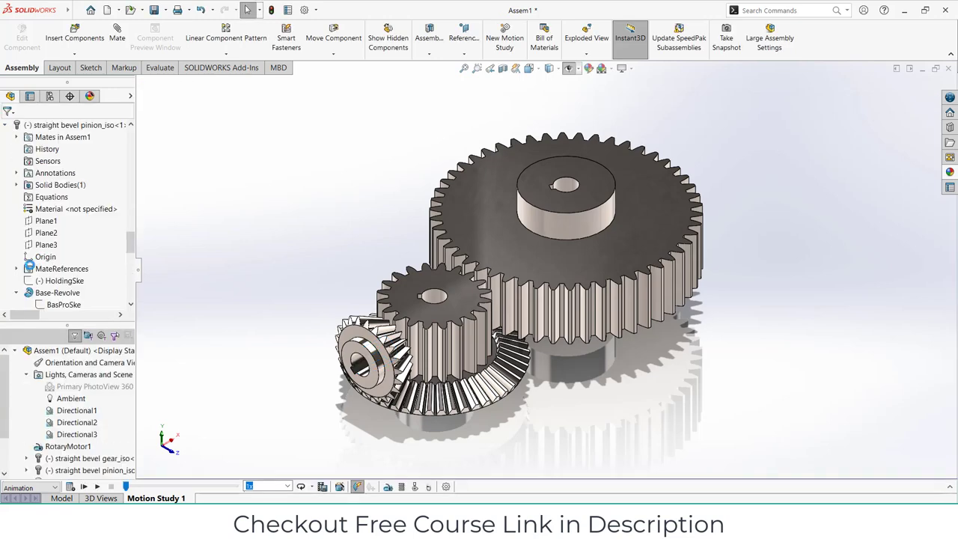
Confirm 30 frames per second in Motion Study Properties and calculate the gear animation.
left_click(70, 488)
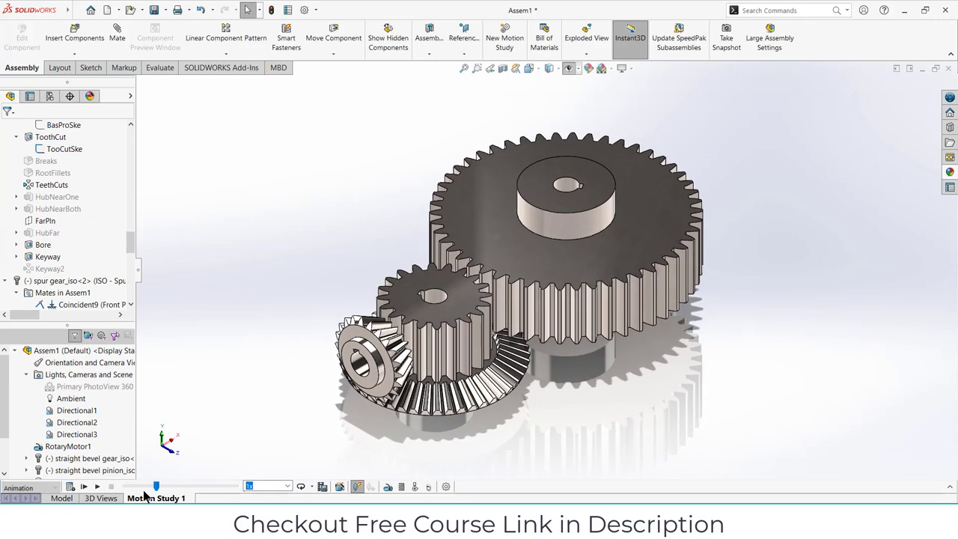
left_click(446, 488)
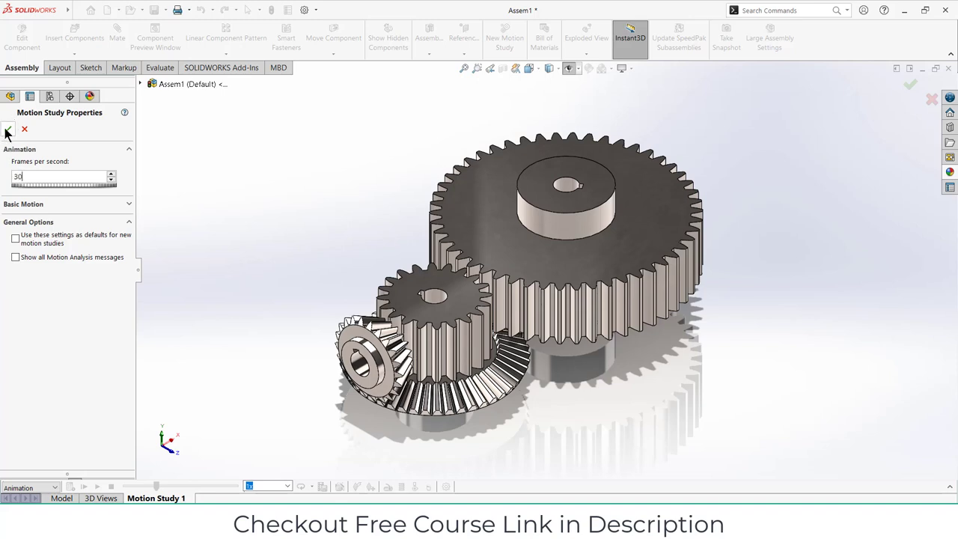
left_click(8, 130)
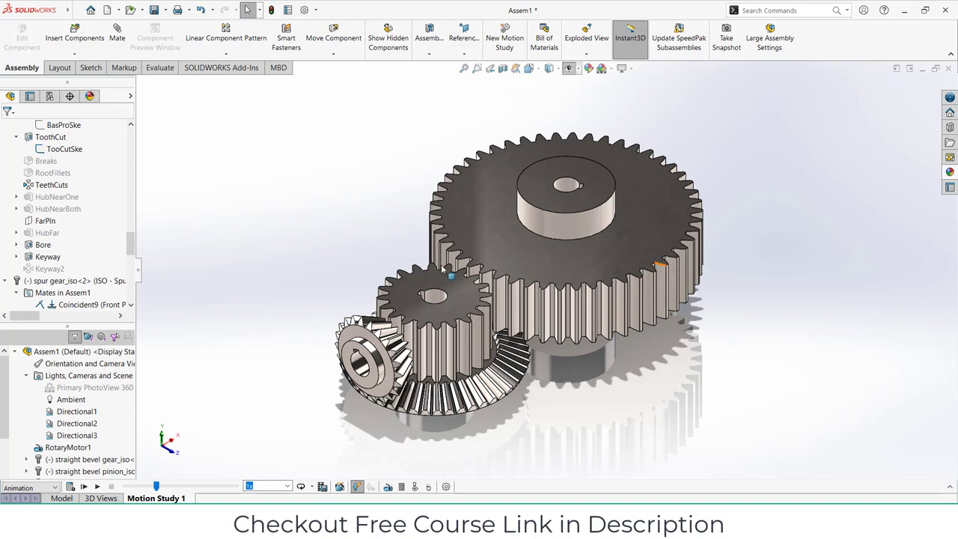
left_click(70, 487)
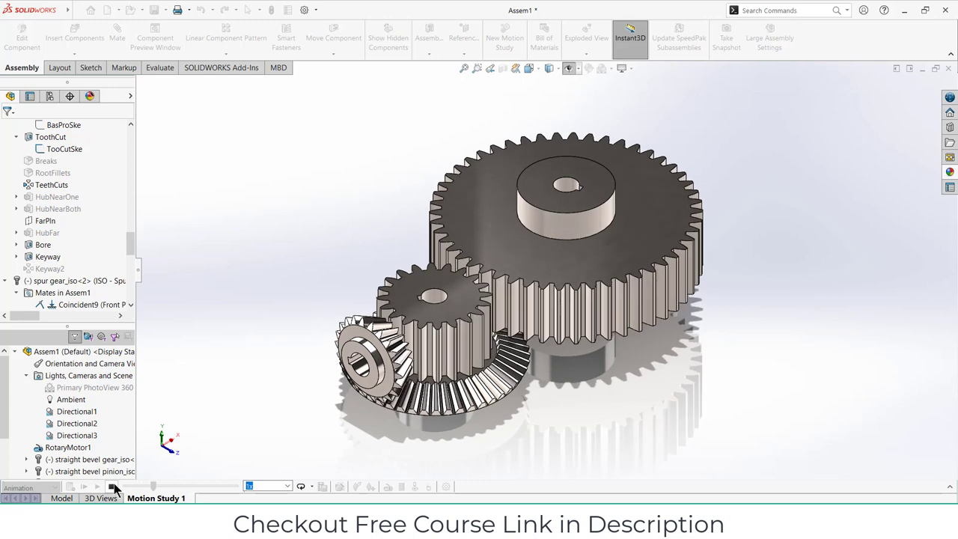
Expand the timeline, change RotaryMotor1's speed, recalculate the gear animation, and stop playback.
left_click(951, 486)
scroll(74, 443, "down", 3)
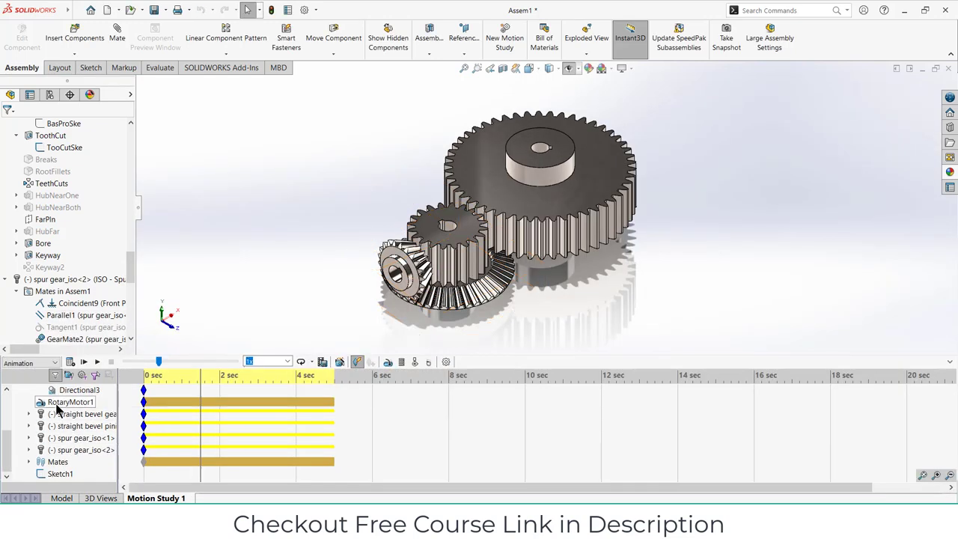
right_click(60, 403)
left_click(89, 283)
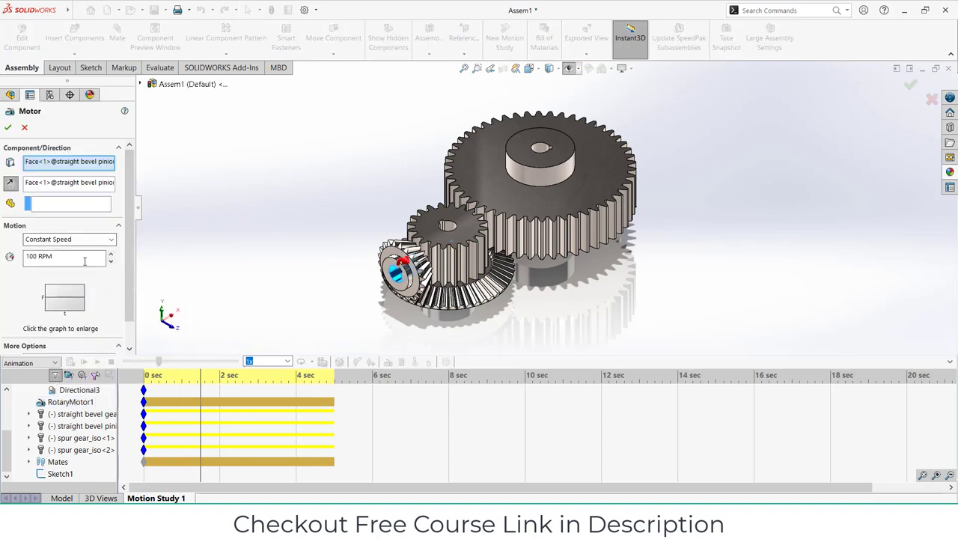
left_click(7, 128)
left_click(72, 361)
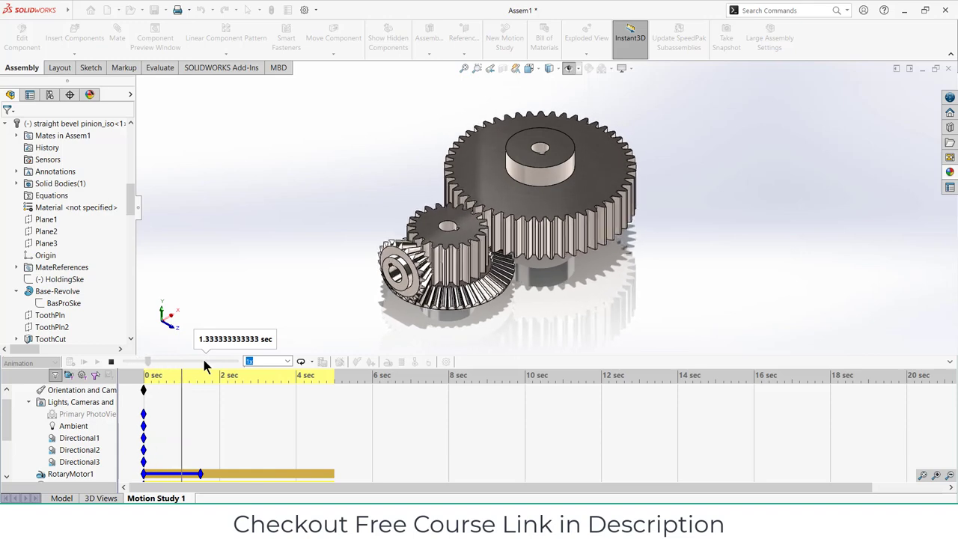
left_click(113, 362)
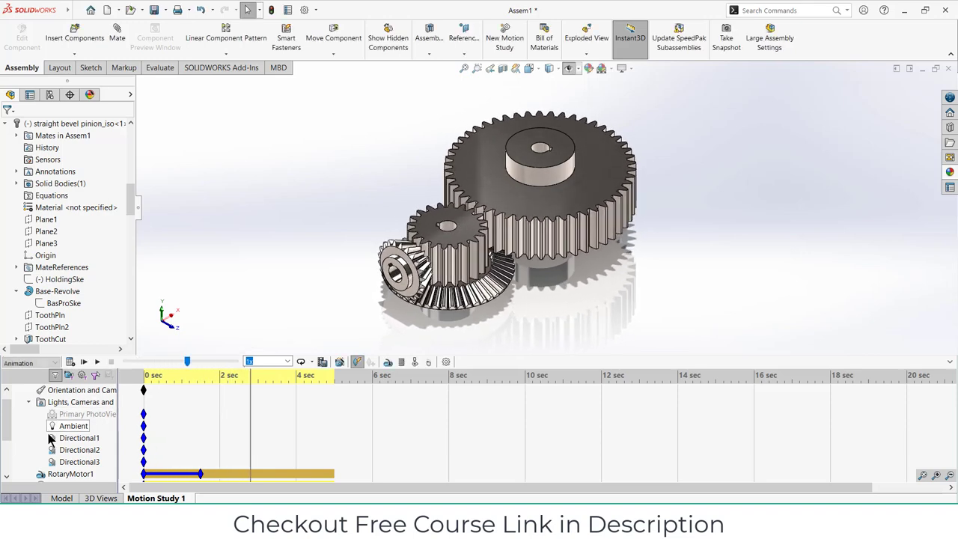
Try another RotaryMotor1 speed, recalculate the animation, and stop it after the replay.
right_click(70, 474)
left_click(93, 354)
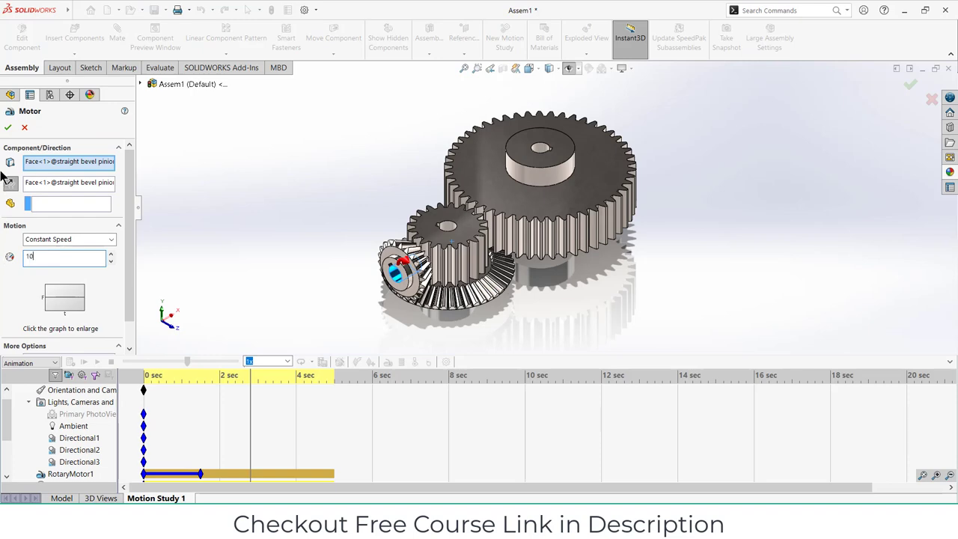
left_click(7, 128)
left_click(71, 362)
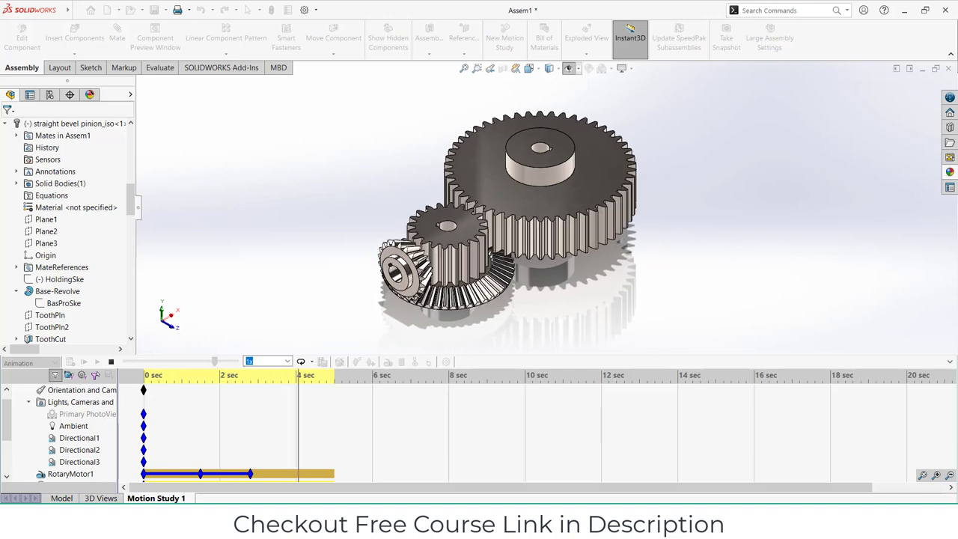
left_click(111, 363)
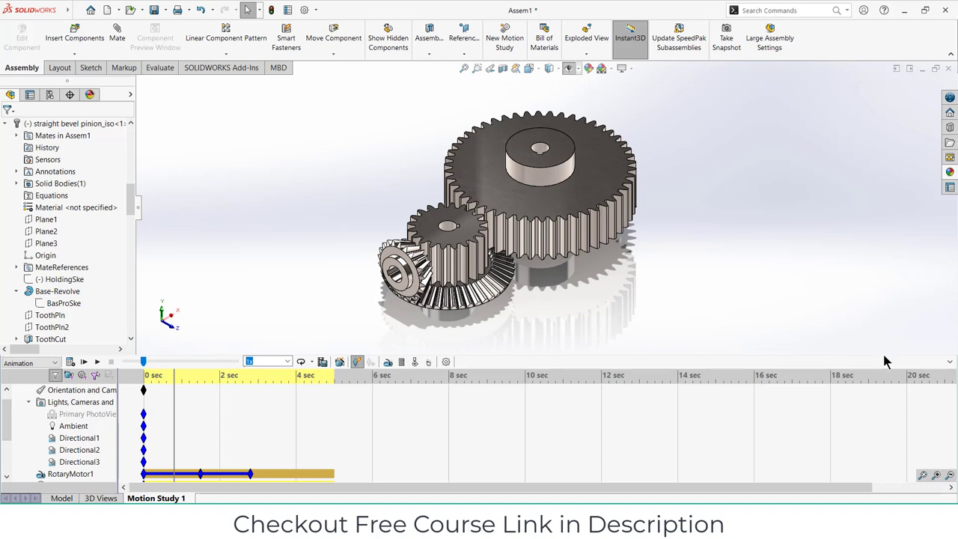
Make the motion timeline taller and clear the key selection on the motor's track.
left_click_drag(883, 362, 884, 315)
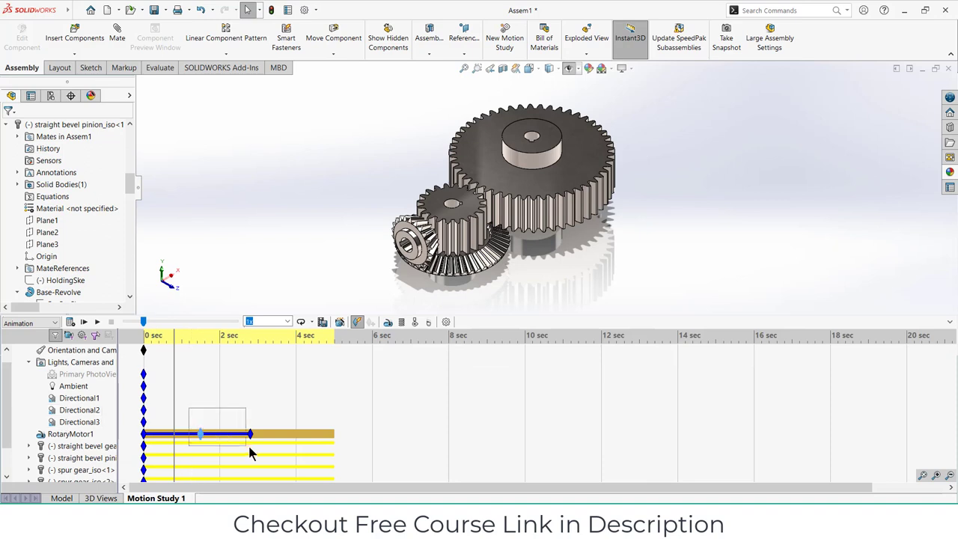
left_click_drag(251, 453, 257, 449)
left_click(414, 443)
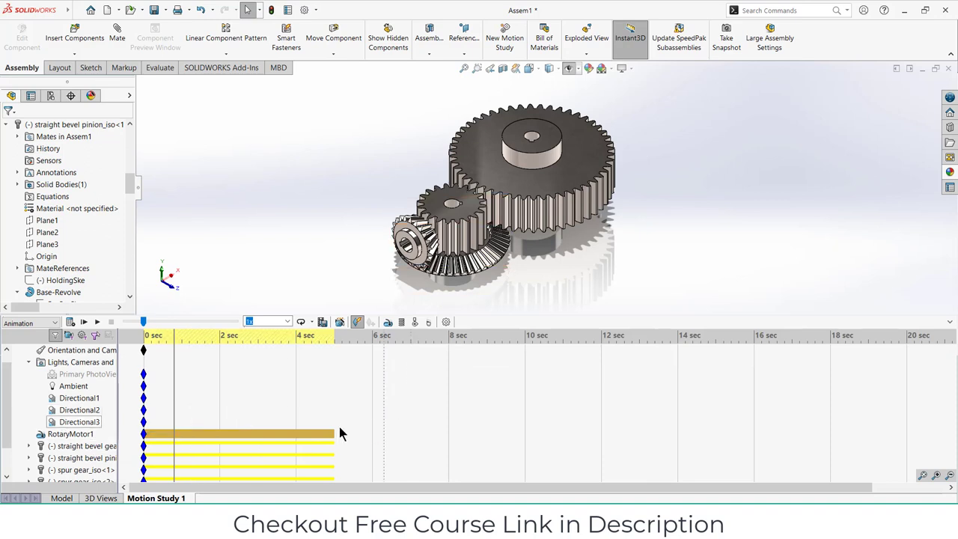
Edit RotaryMotor1's speed value, recalculate the gear animation, and collapse the timeline.
right_click(64, 434)
left_click(86, 310)
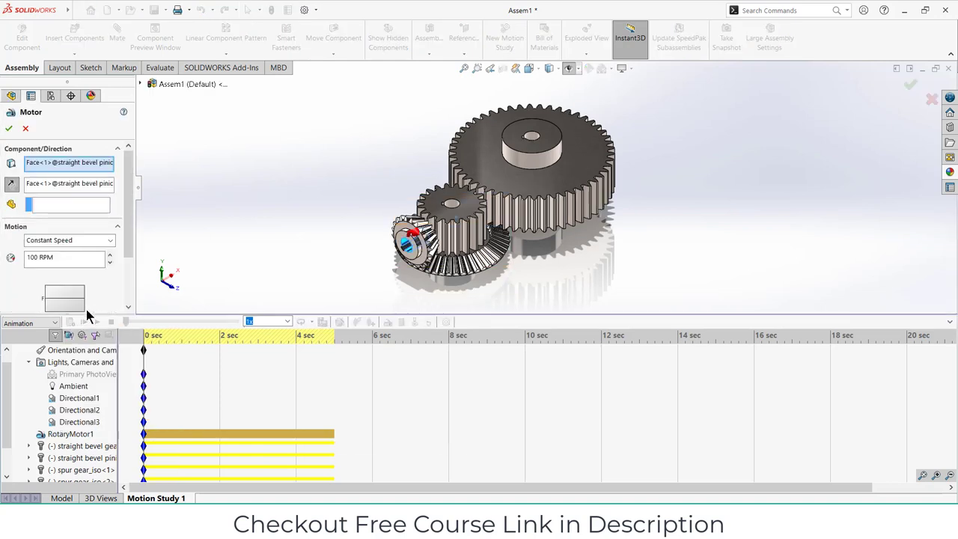
left_click(59, 257)
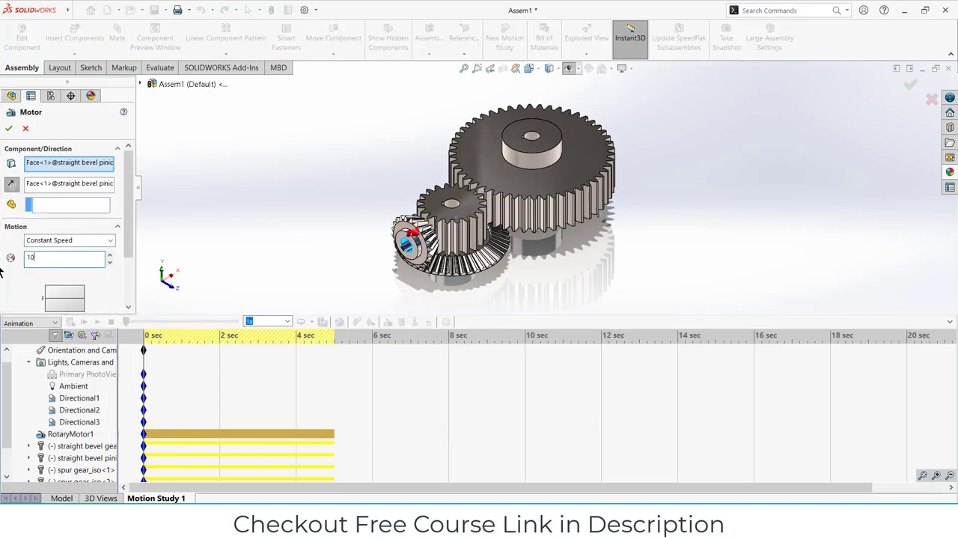
left_click(10, 129)
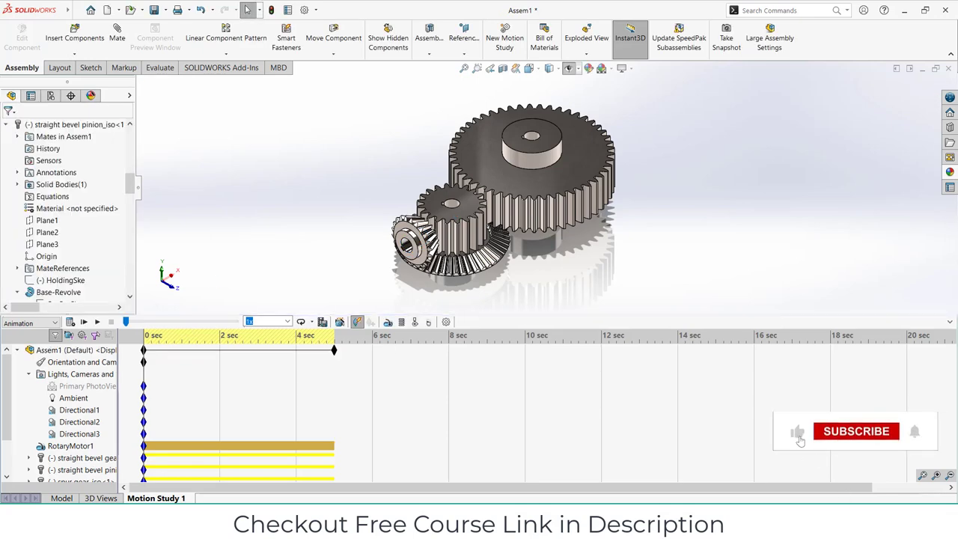
left_click(69, 322)
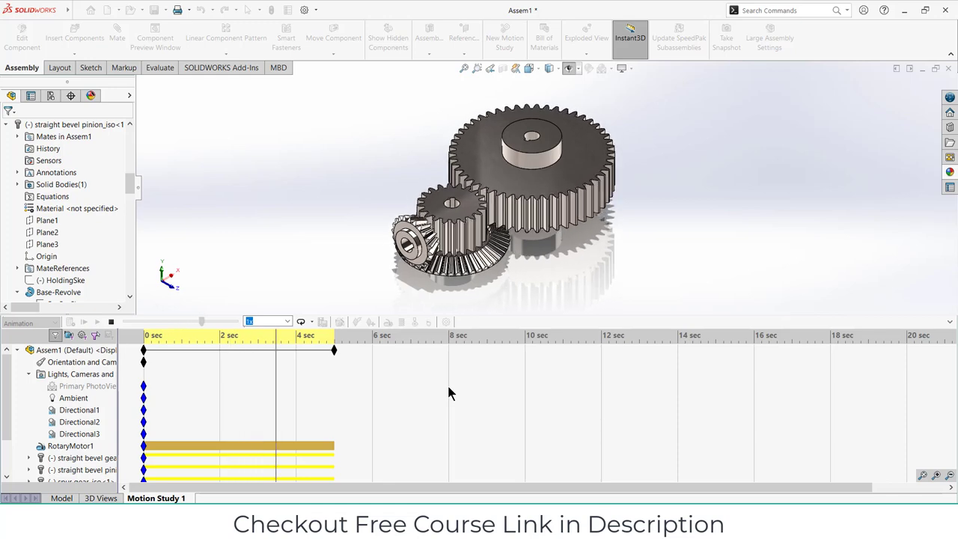
left_click(950, 322)
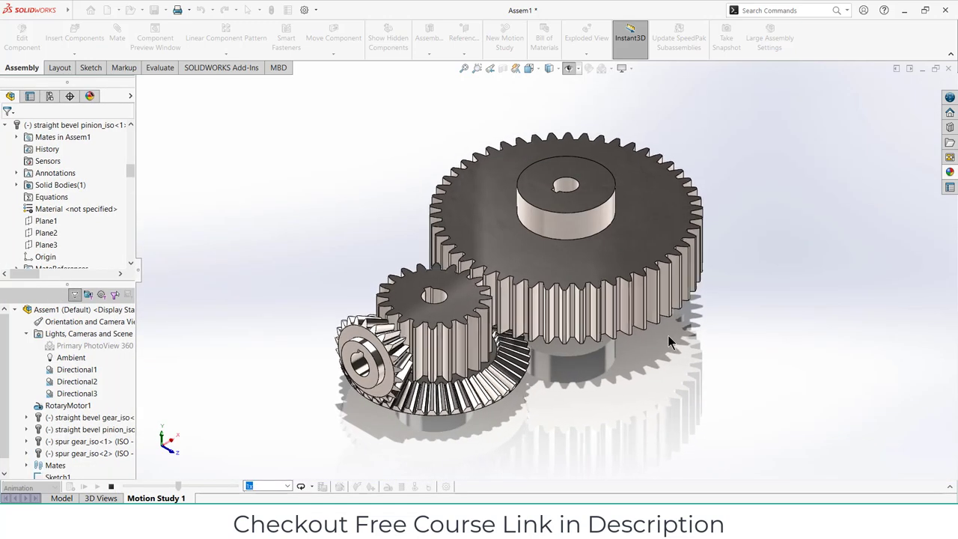